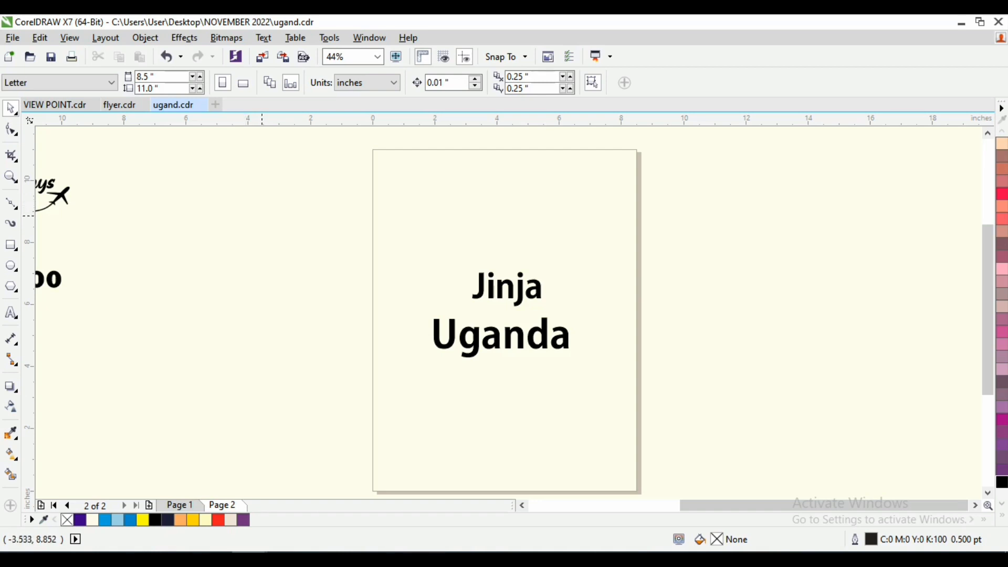
Step: Choose B.jpg, HC.jpg, ugand.jpgXC.jpg and VV.jpg from the VVV folder for import
right_click(256, 216)
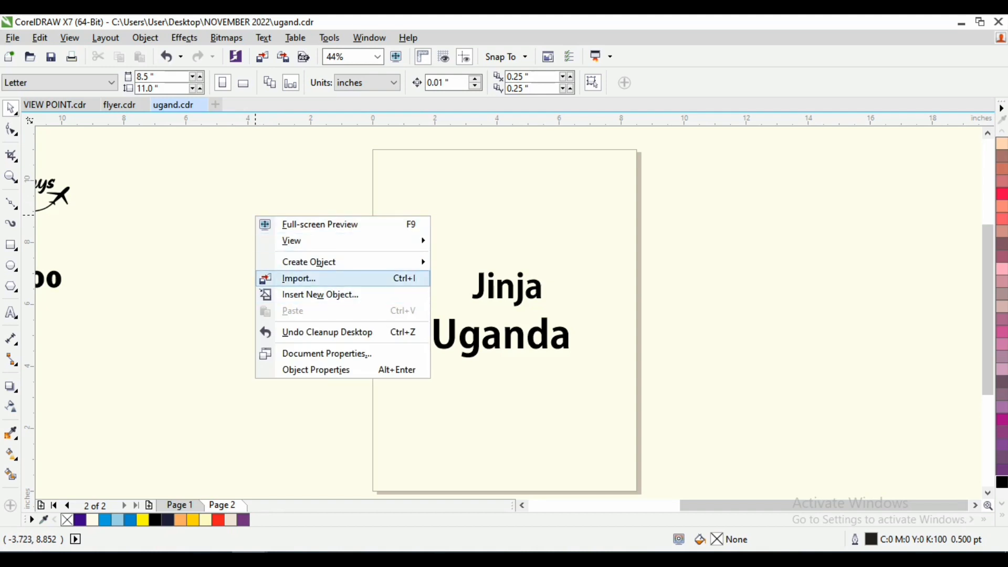
left_click(299, 279)
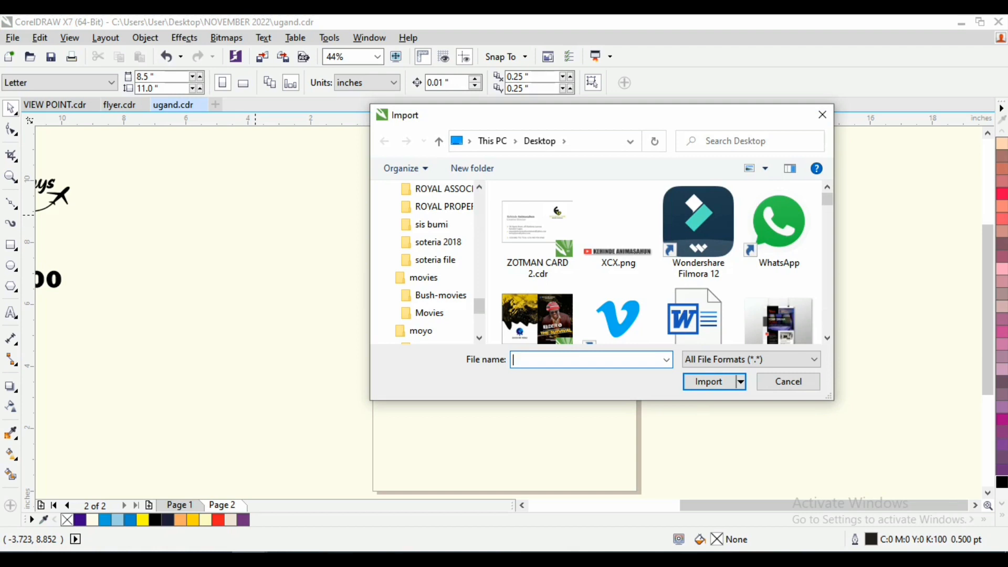
left_click_drag(479, 306, 479, 325)
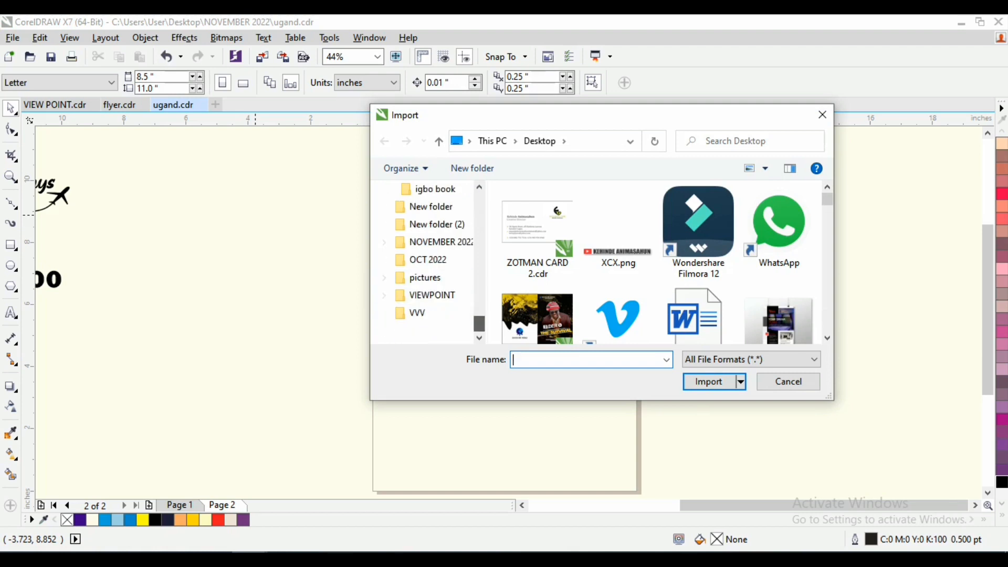
left_click(418, 313)
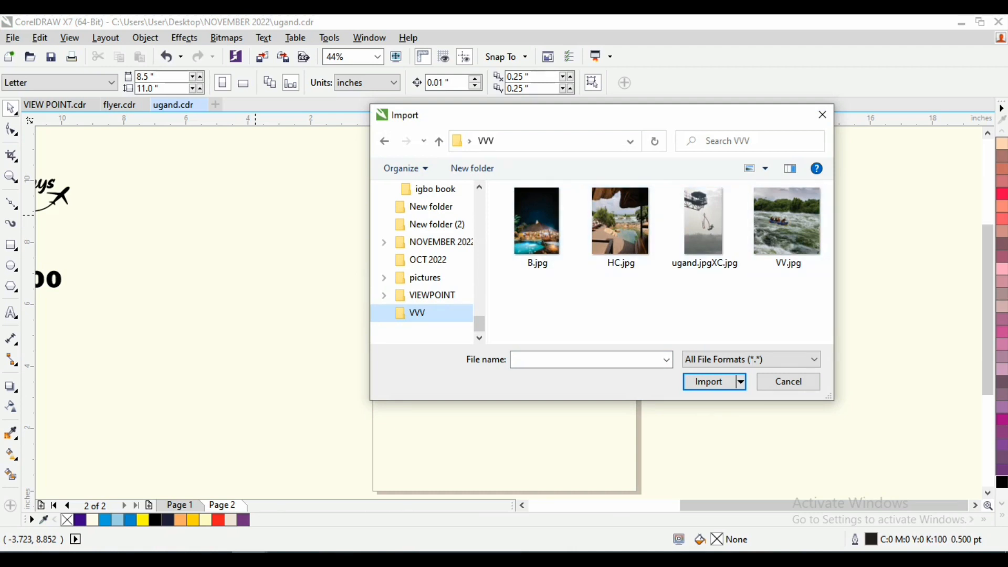
left_click_drag(531, 287, 825, 189)
left_click(709, 382)
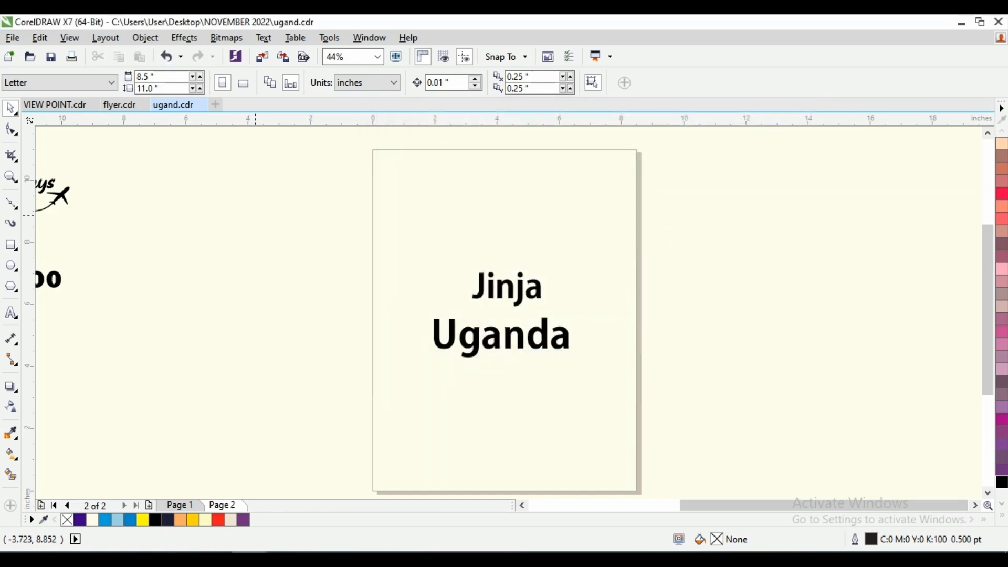
Step: Place the four imported photos at original size in the empty area beside the page, then deselect them
left_click(748, 203)
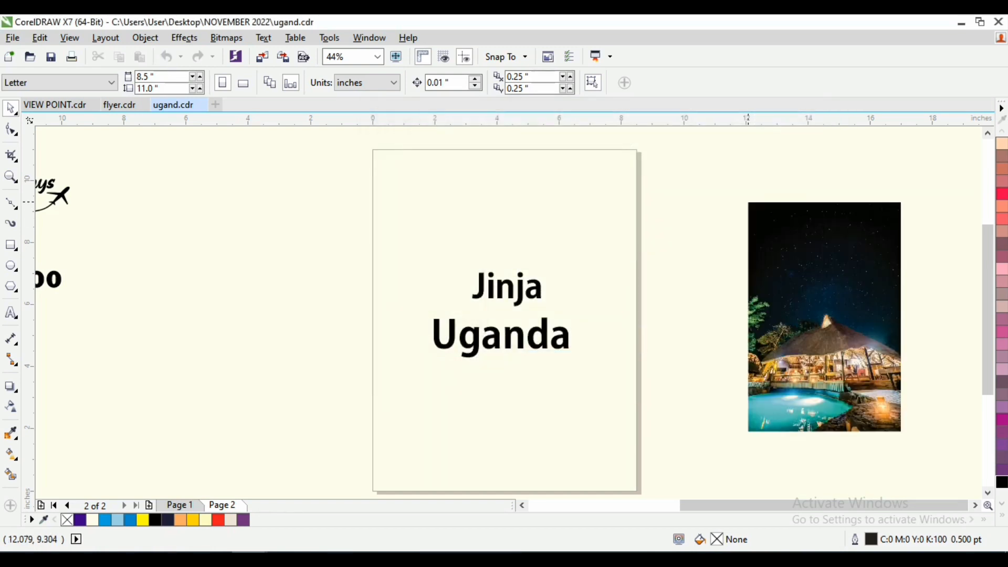
left_click(765, 188)
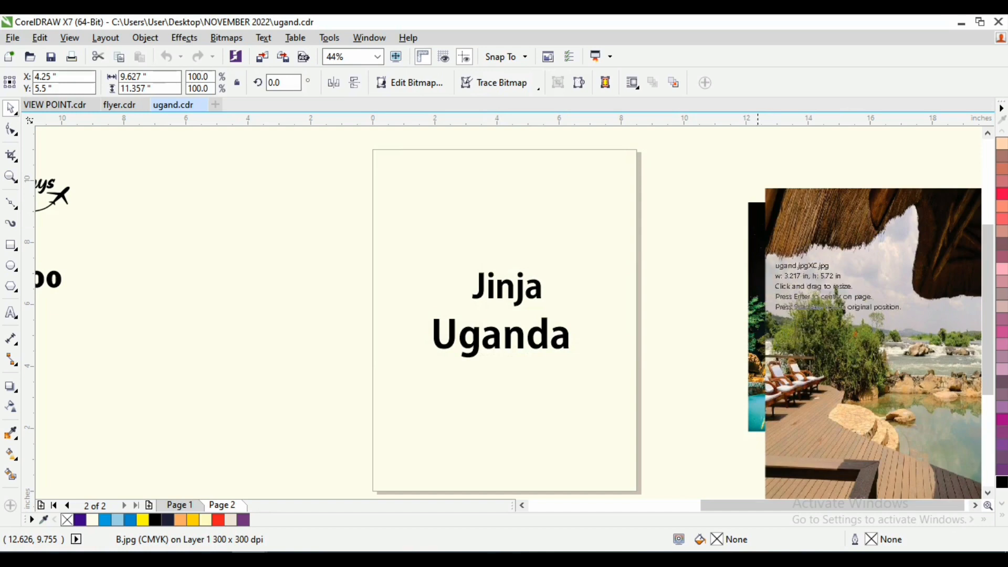
left_click(748, 211)
left_click(810, 259)
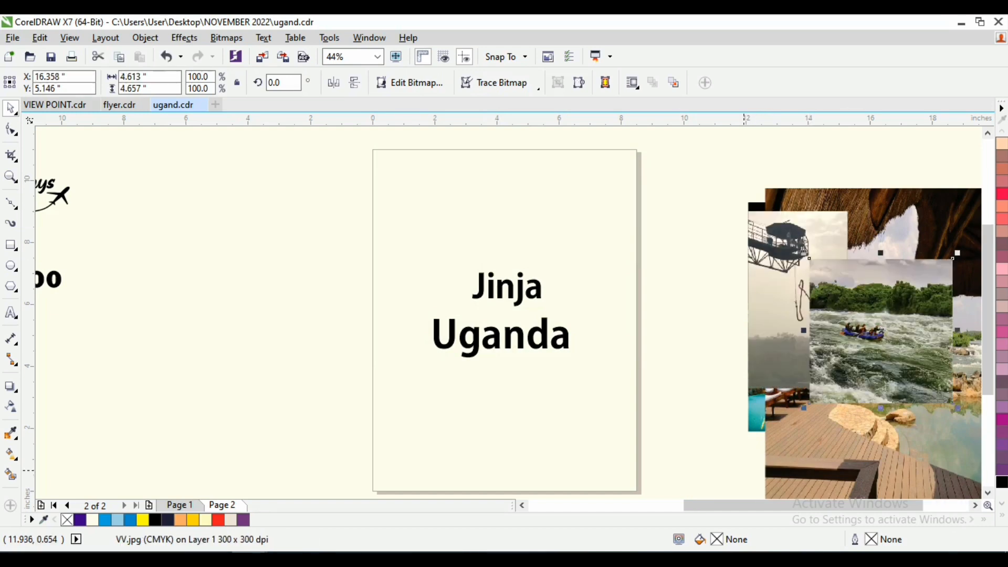
key("Escape")
Step: Move the HC.jpg deck-and-pool photo onto the page and scale it proportionally to about 9.17 × 10.82 in
key("z")
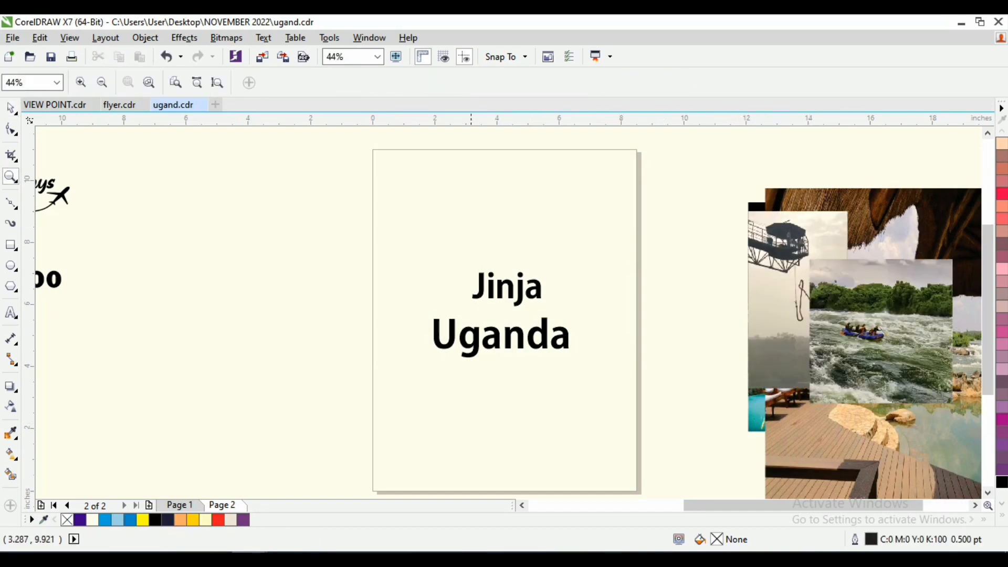
left_click(218, 83)
key("space")
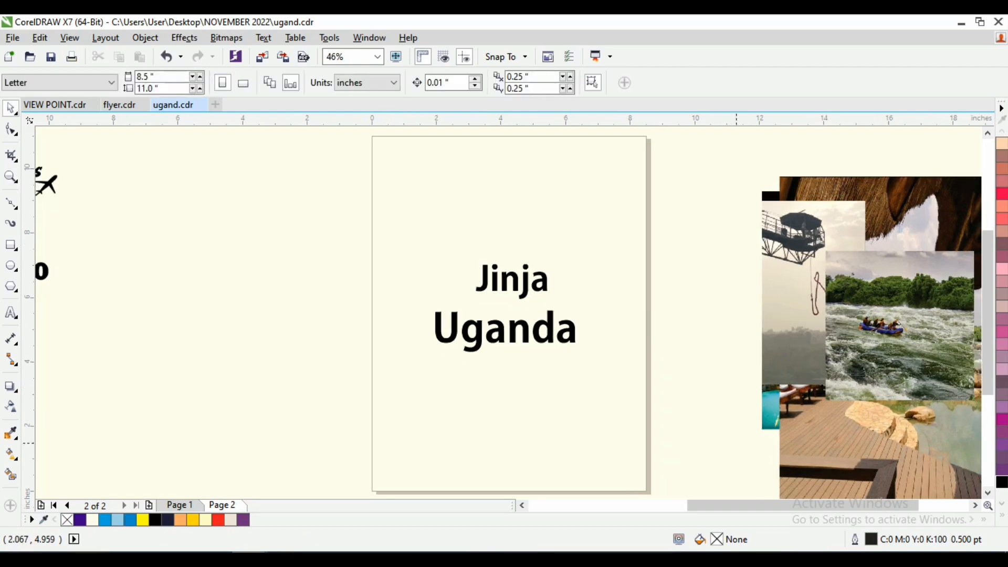
left_click_drag(815, 426, 736, 379)
left_click_drag(809, 444, 512, 447)
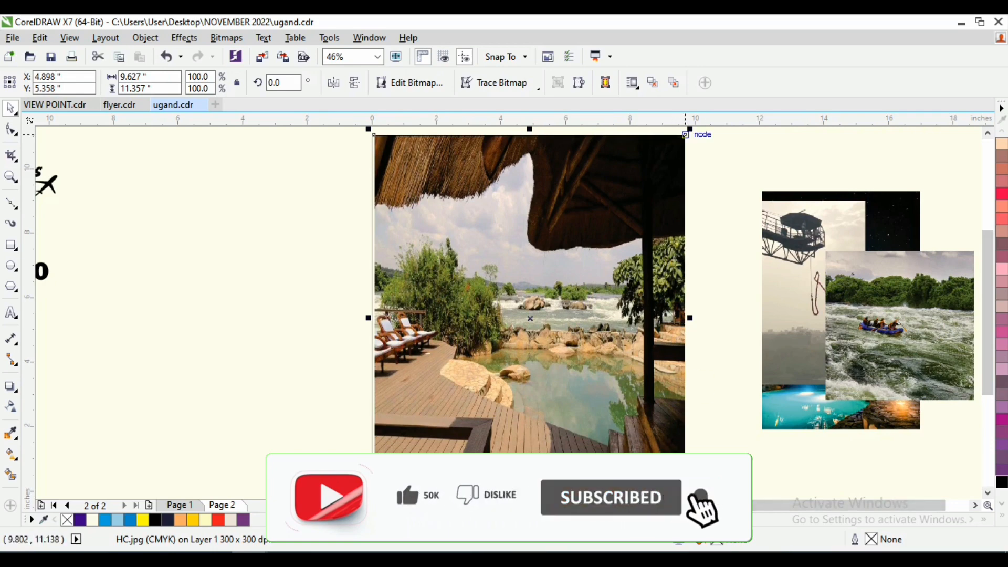
left_click_drag(690, 129, 660, 163)
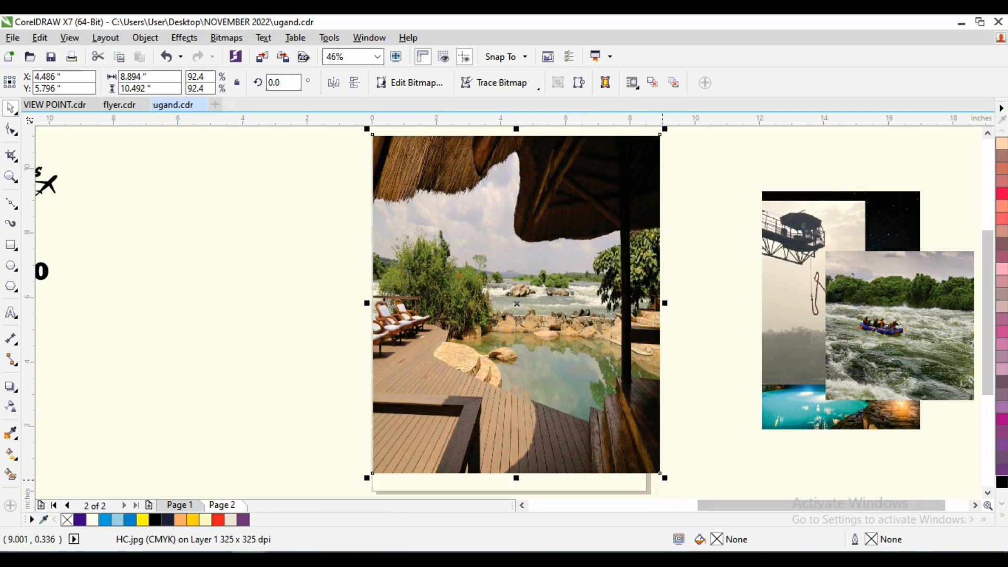
left_click_drag(664, 479, 673, 491)
Step: Enlarge the HC.jpg photo from its lower-left corner to about 9.55 × 11.26 in so it covers the page
key("F3")
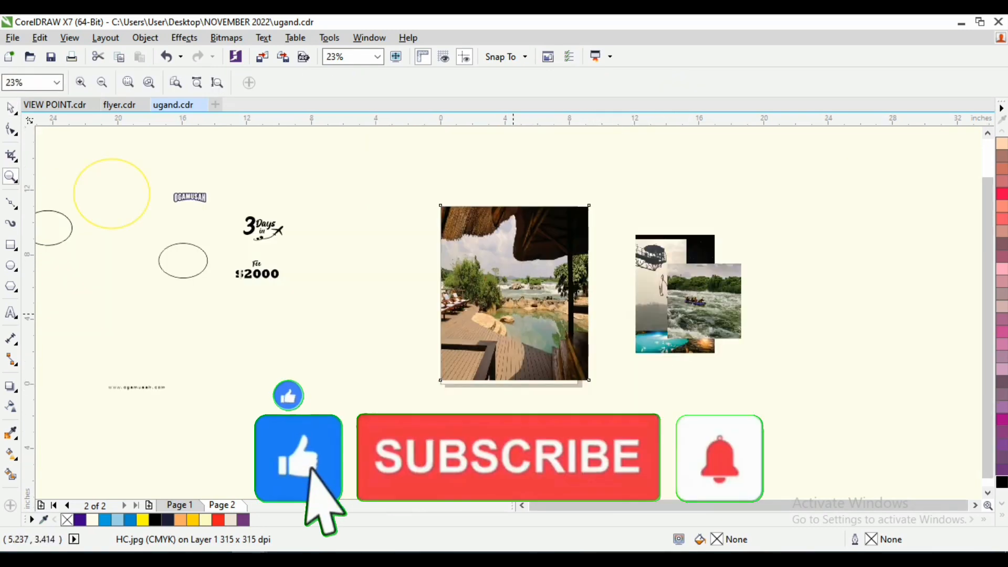
left_click_drag(412, 196, 605, 408)
key("space")
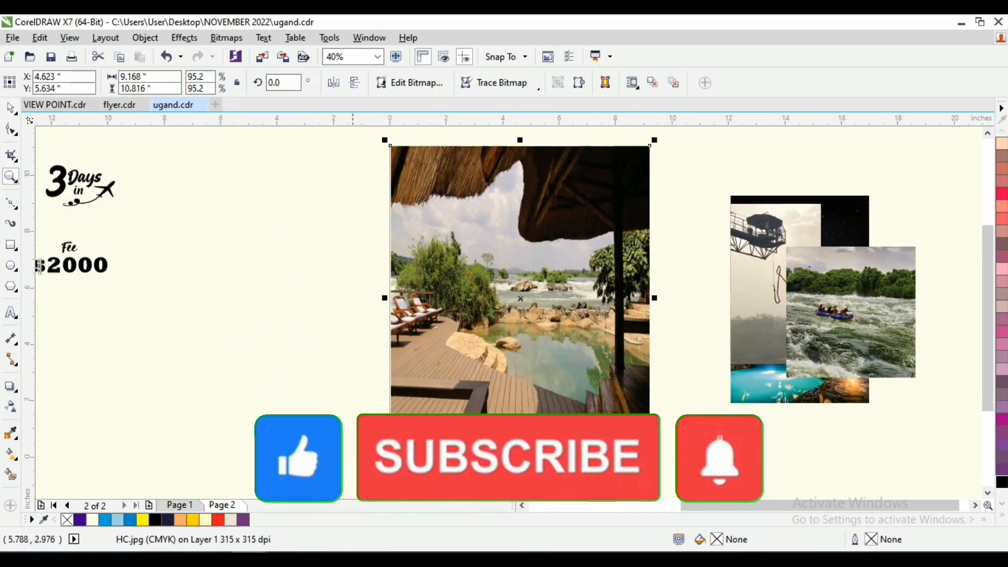
left_click_drag(383, 456, 372, 469)
key("z")
key("F4")
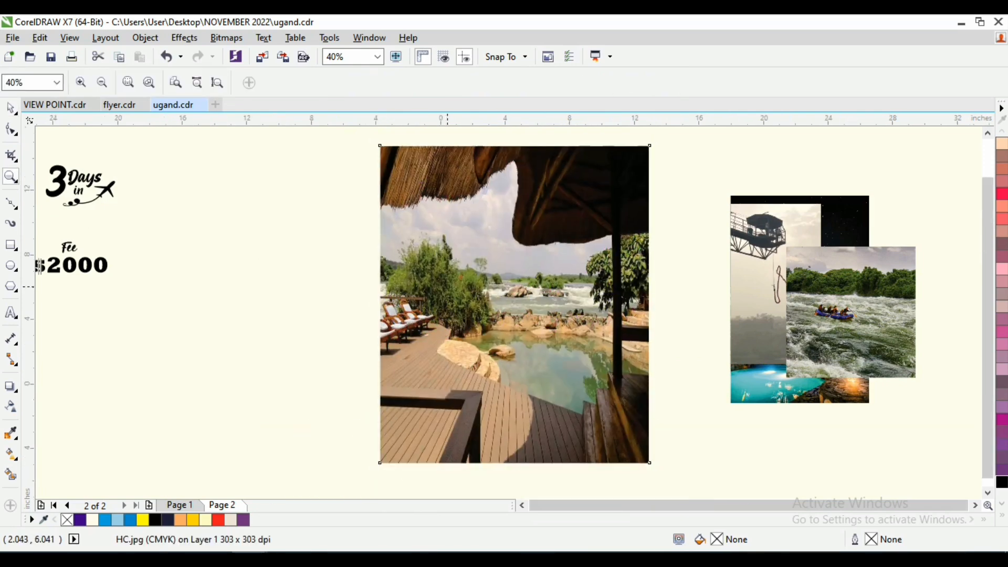
left_click_drag(418, 198, 601, 397)
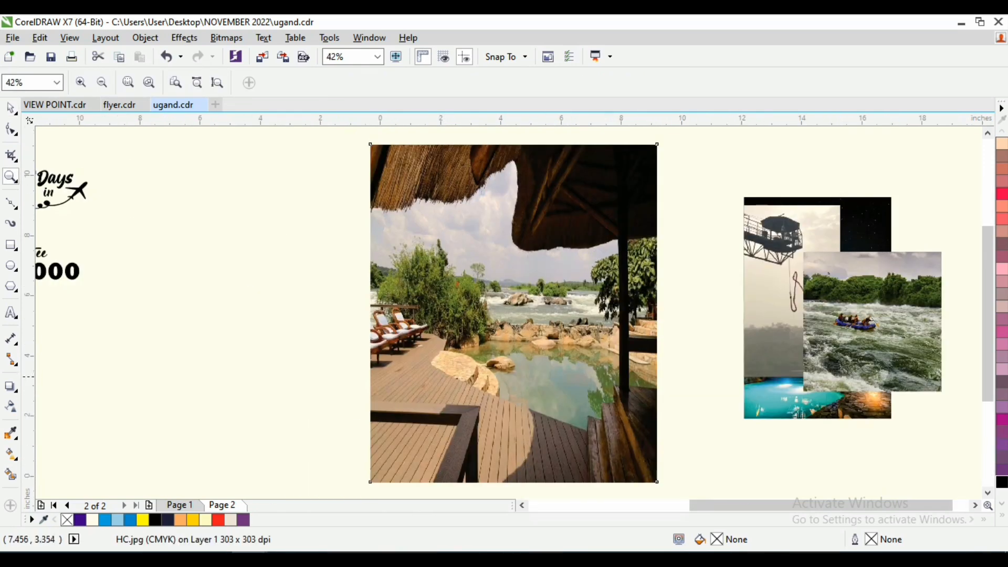
Step: Move the hidden Jinja and Uganda texts together from behind the photo to the empty area beside the page
key("space")
left_click_drag(988, 331, 989, 323)
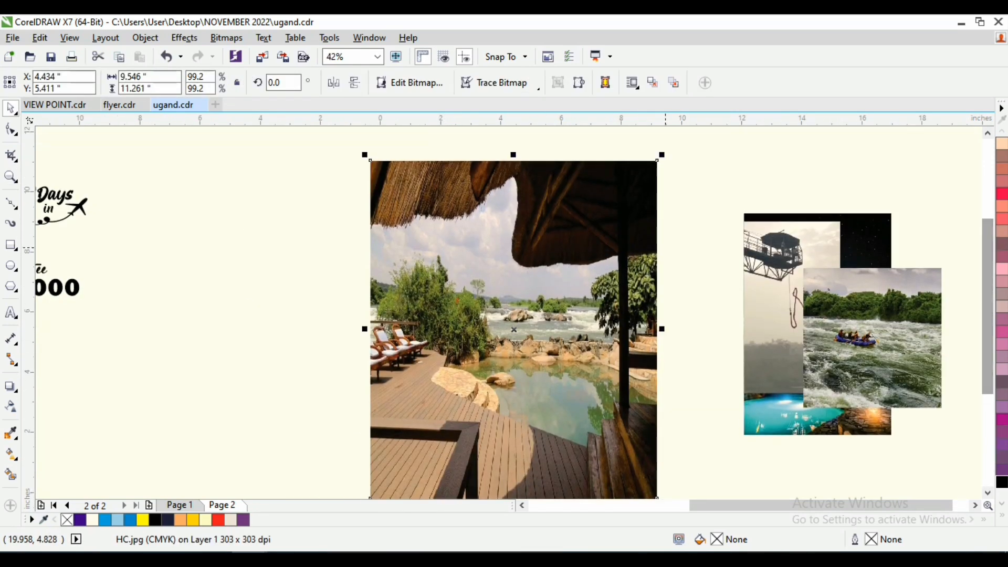
left_click_drag(685, 237, 198, 495)
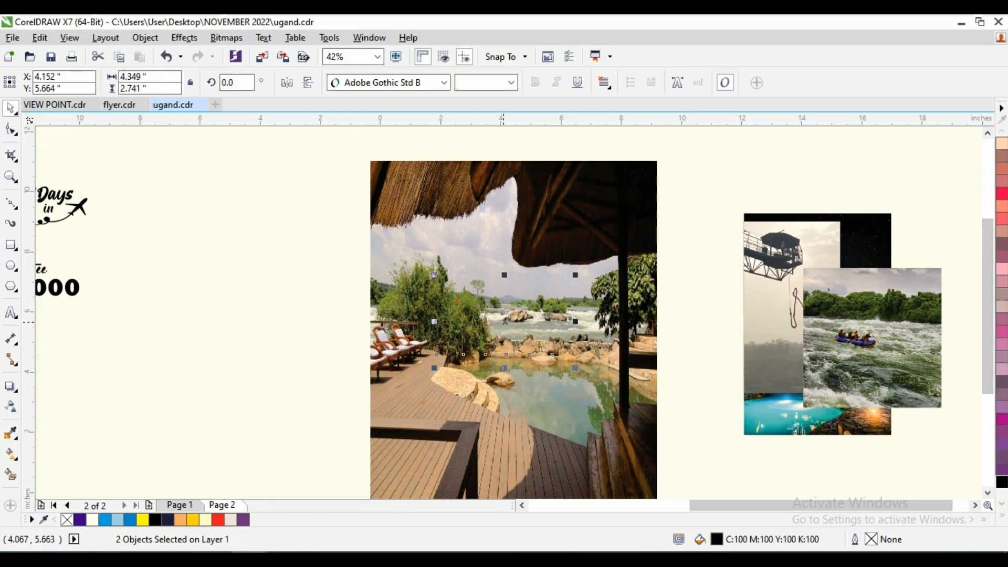
left_click_drag(502, 322, 217, 347)
Step: Draw a rectangle about 9.55 × 5.63 in over the lower half of the background photo and fill it black
key("z")
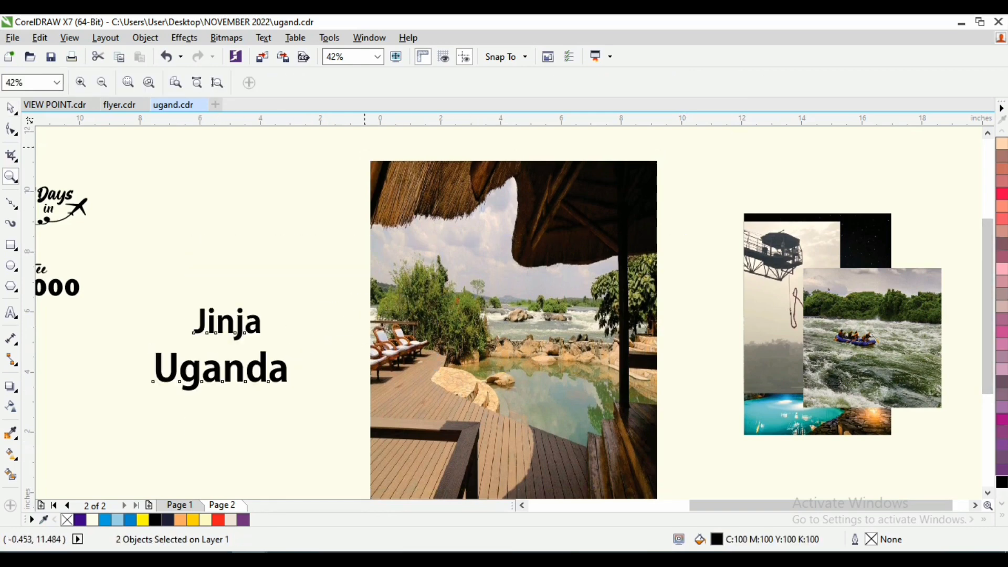
left_click_drag(356, 145, 667, 475)
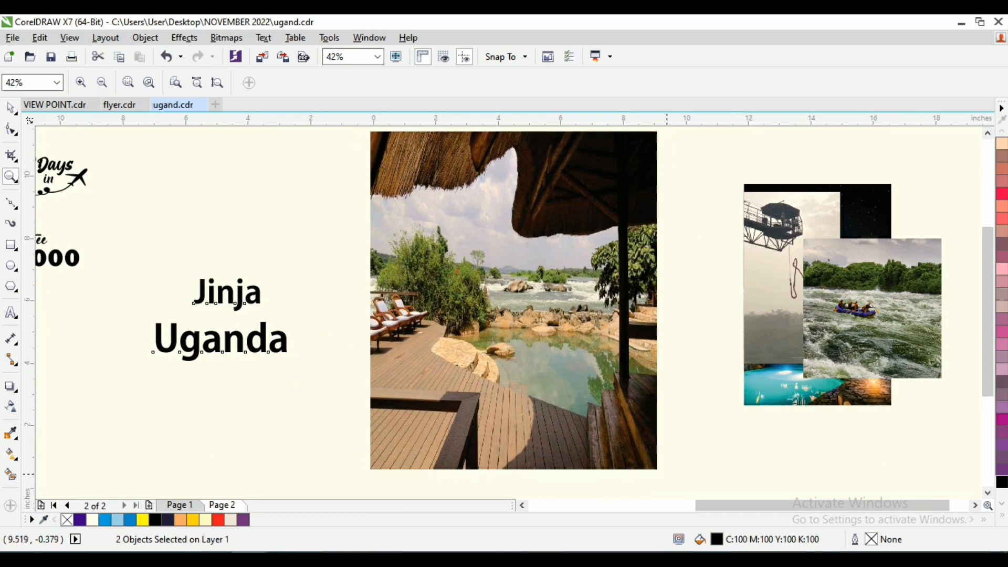
key("space")
left_click_drag(988, 302, 988, 305)
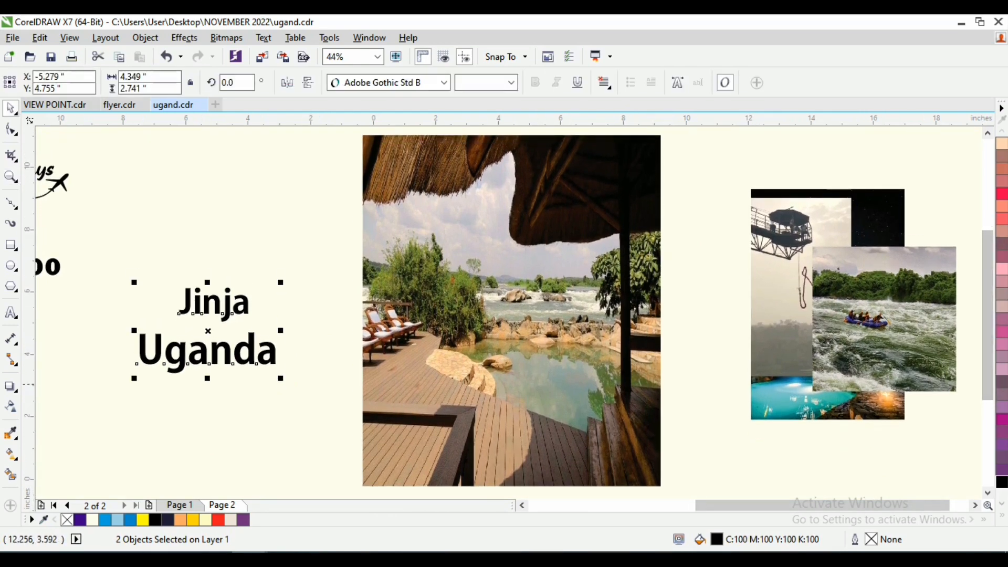
left_click(11, 245)
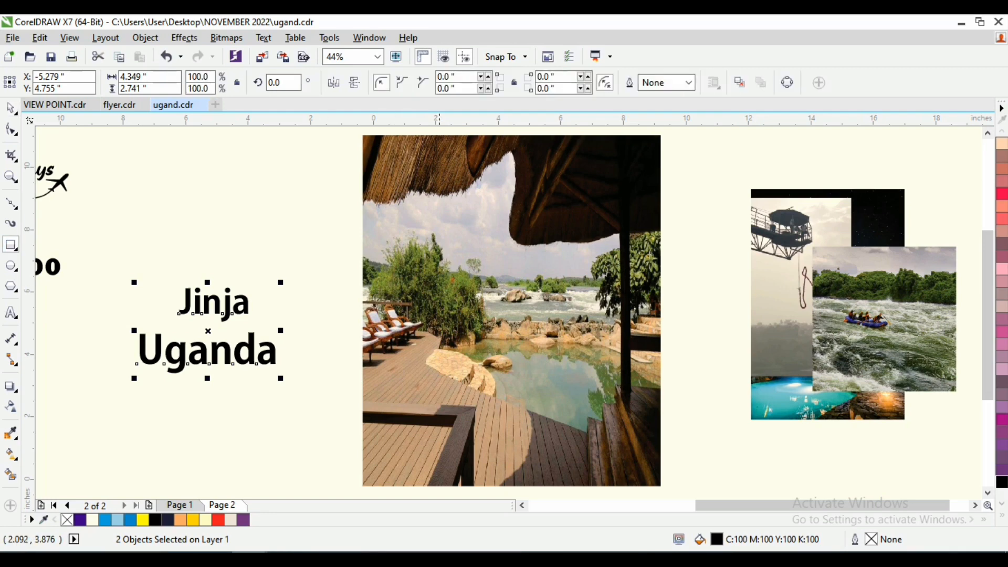
mouse_move(363, 310)
left_mouse_down()
mouse_move(380, 377)
mouse_move(544, 464)
mouse_move(661, 486)
left_mouse_up()
left_click(11, 108)
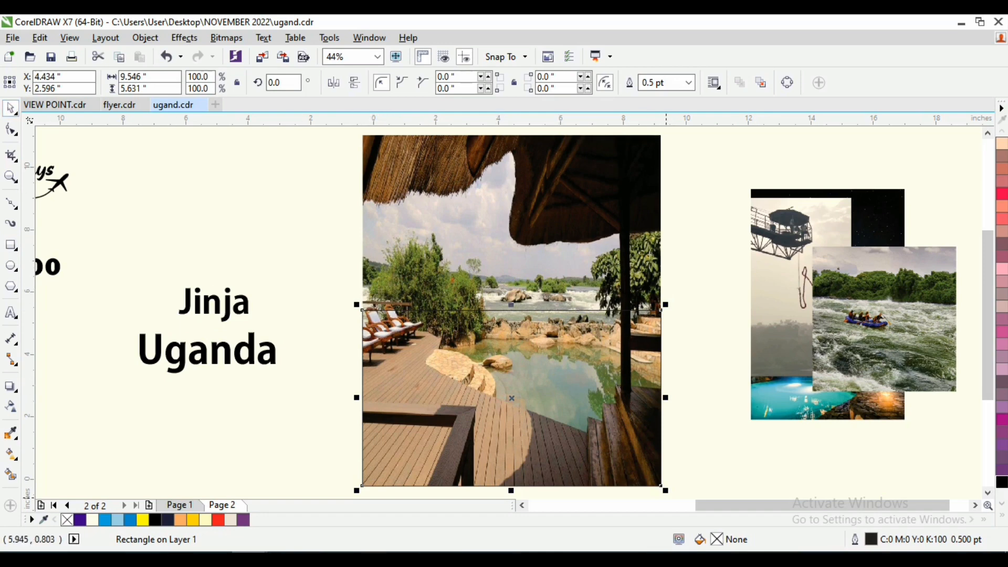
left_click(1002, 482)
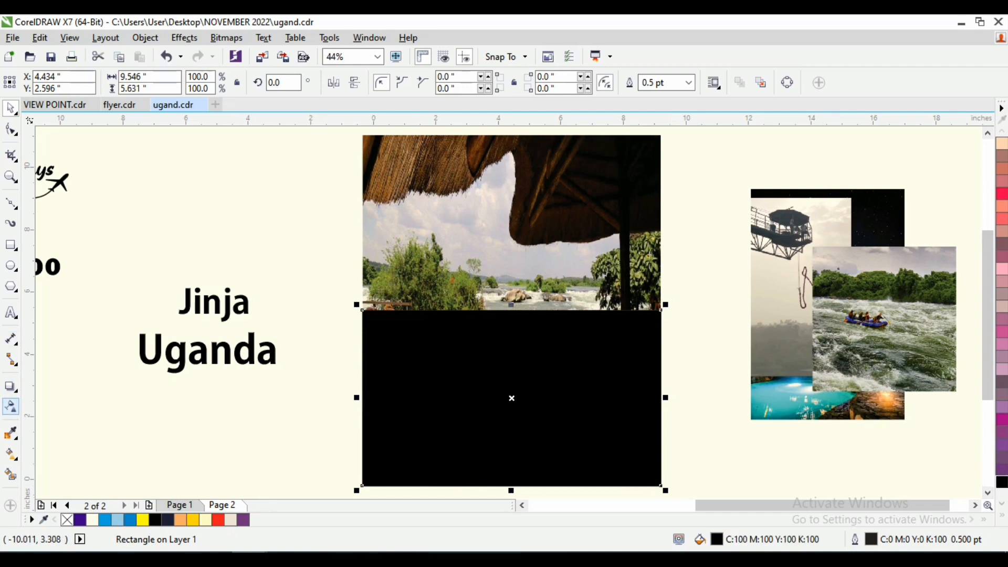
Step: Apply a linear transparency to the black rectangle, fading vertically from opaque below to clear at its upper edge
left_click(10, 408)
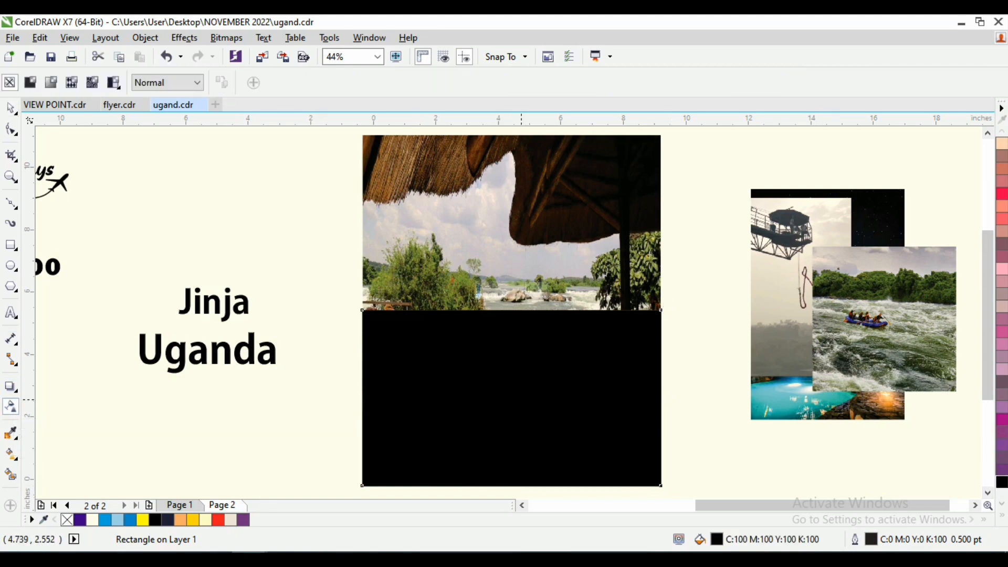
left_click_drag(522, 399, 524, 299)
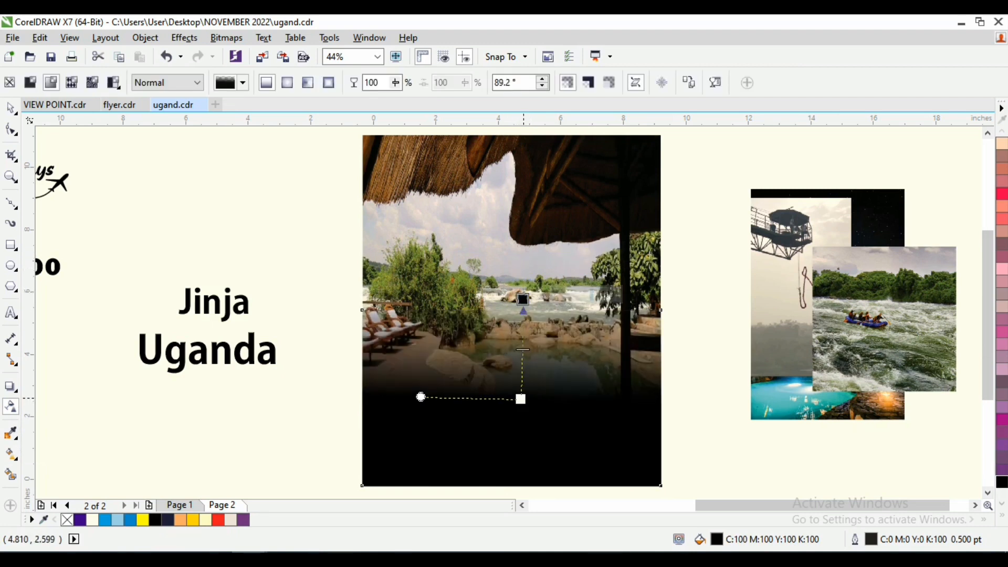
left_click_drag(520, 399, 524, 419)
mouse_move(524, 299)
left_mouse_down()
mouse_move(524, 279)
mouse_move(525, 310)
left_mouse_up()
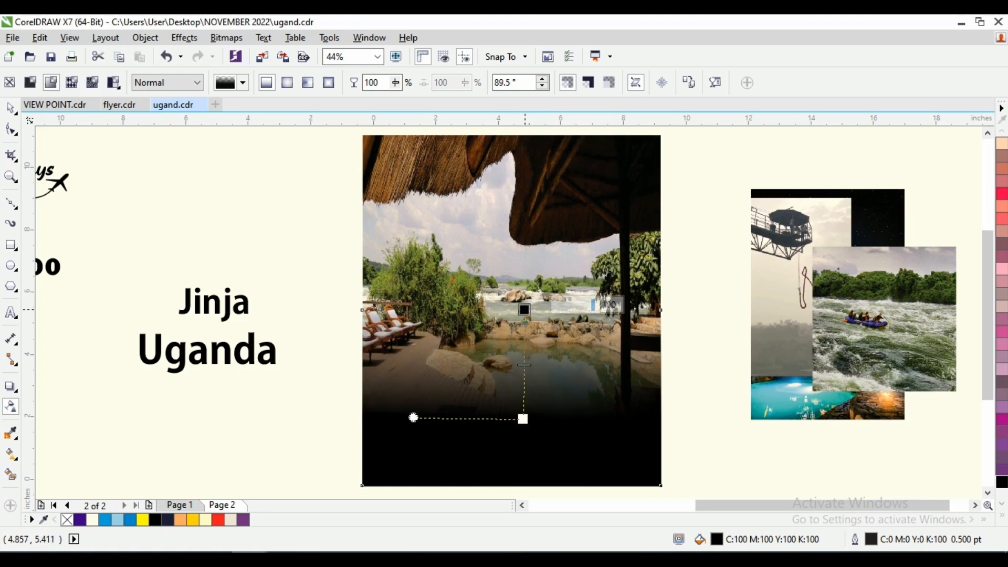
mouse_move(523, 419)
left_mouse_down()
mouse_move(524, 439)
mouse_move(521, 421)
left_mouse_up()
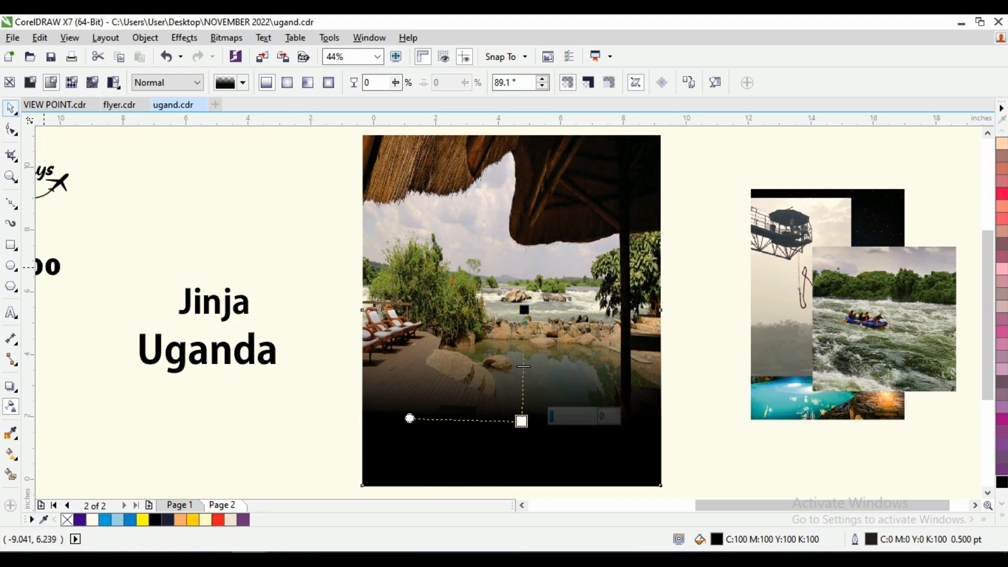
key("space")
left_click(286, 230)
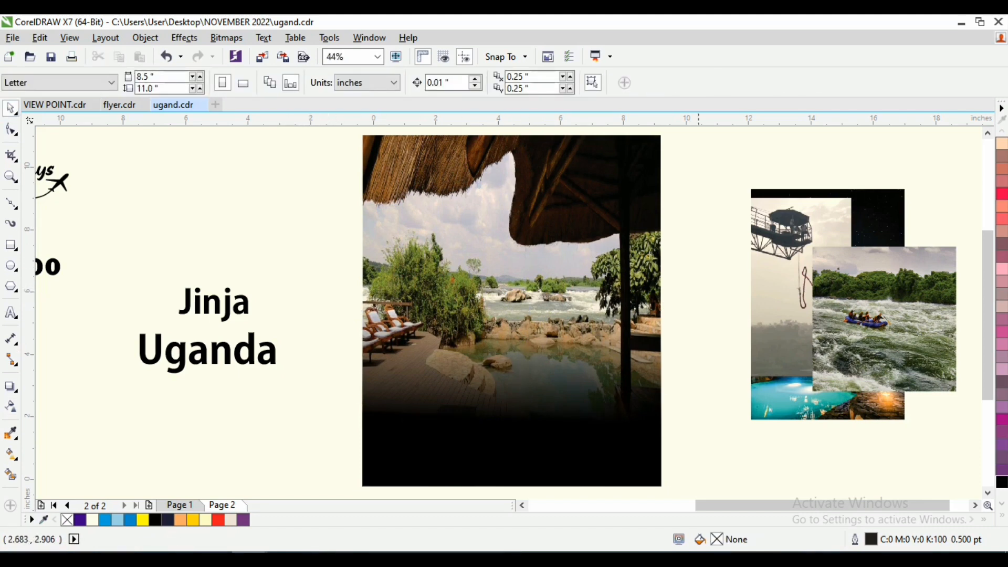
Step: Spread the rafting, bungee and night-lodge photos apart so that each can be seen separately
left_click_drag(922, 315, 918, 417)
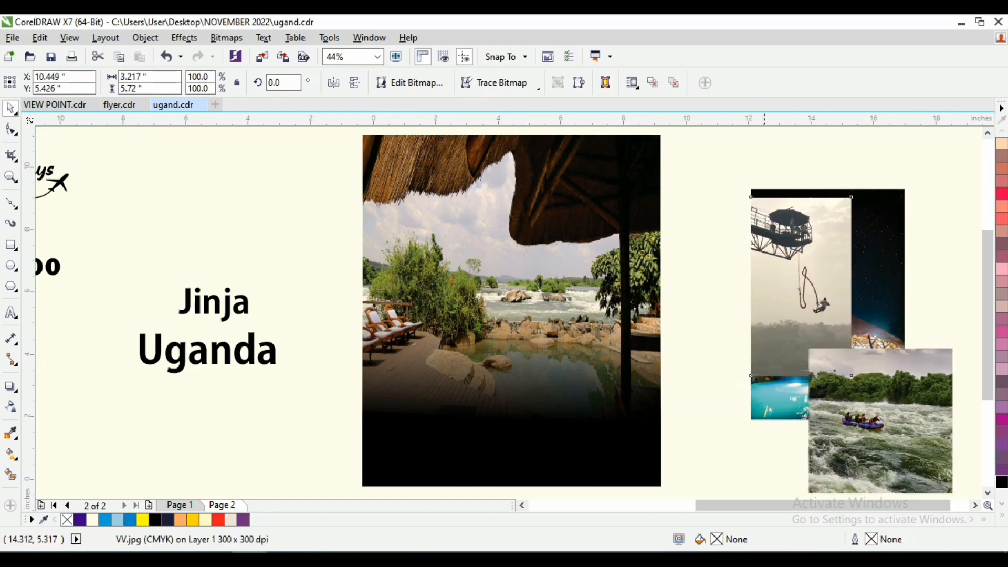
left_click_drag(803, 279, 702, 309)
left_click_drag(853, 274, 883, 213)
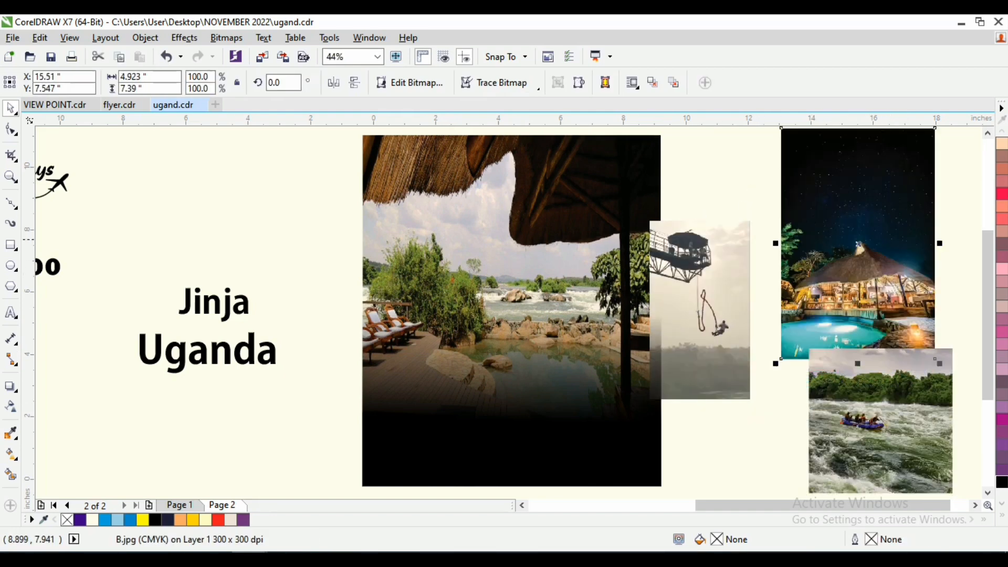
Step: Draw a near-circular ellipse about 4.54 × 4.47 in, position it over the upper background photo, and give it a white outline
left_click(11, 265)
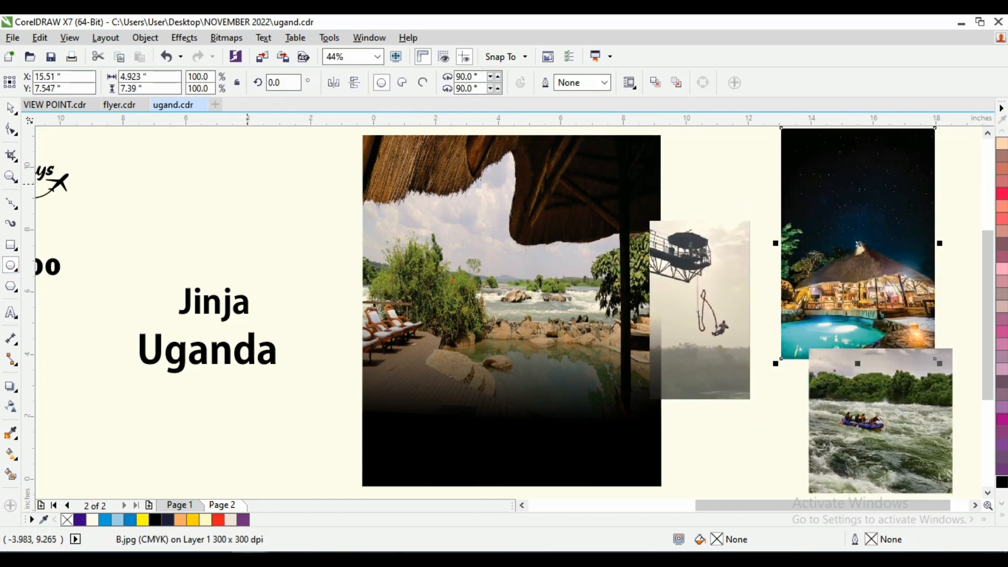
left_click_drag(251, 170, 395, 311)
left_click_drag(322, 242, 505, 256)
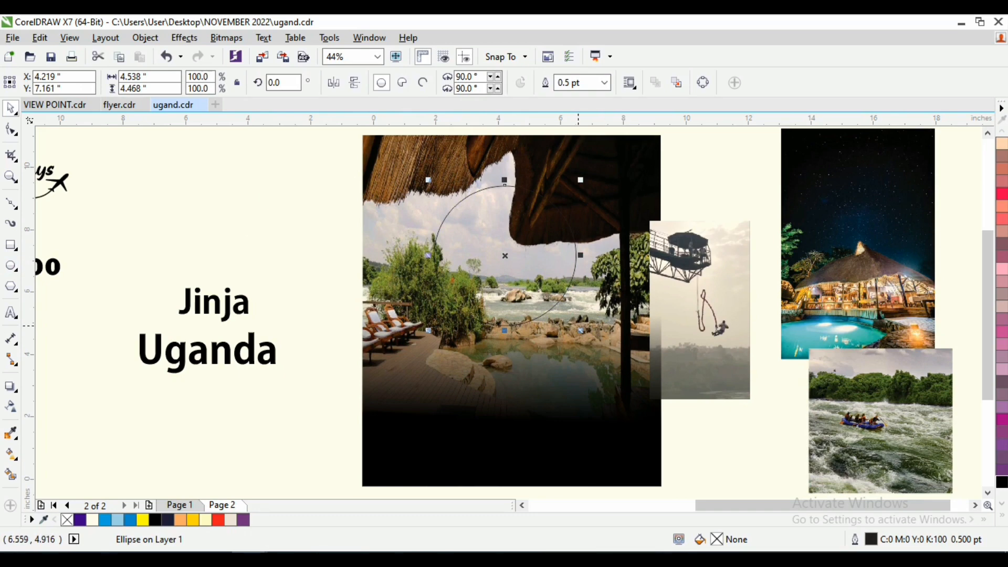
left_click(1002, 516)
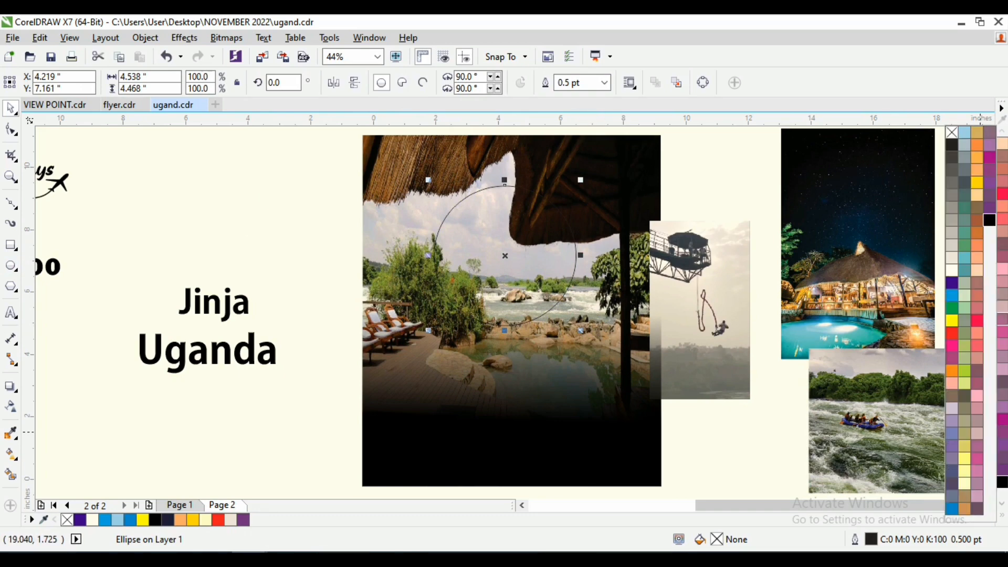
right_click(952, 270)
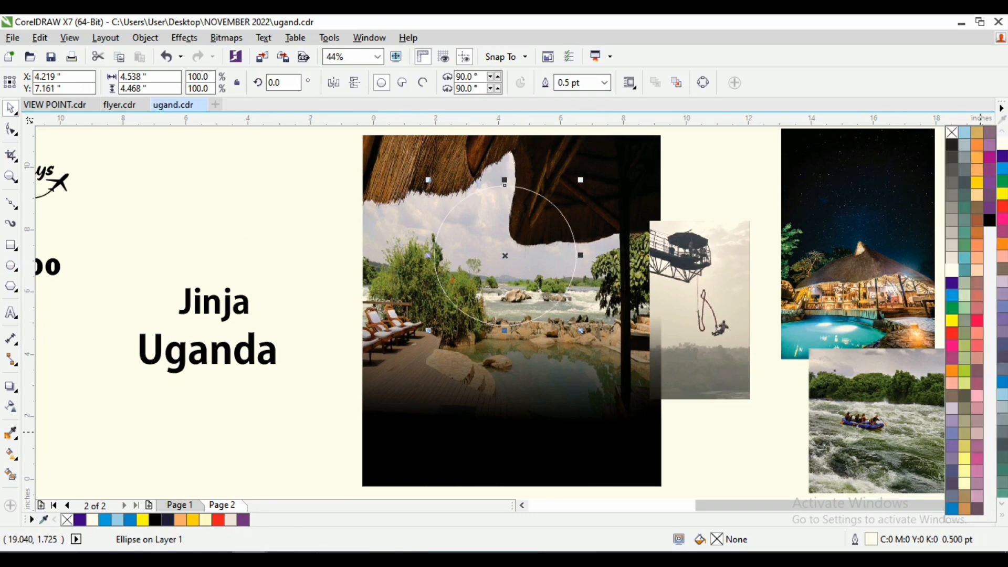
Step: Set the circle's outline width to 8 pt and scale the circle down to about 4.16 × 4.10 in
left_click(605, 83)
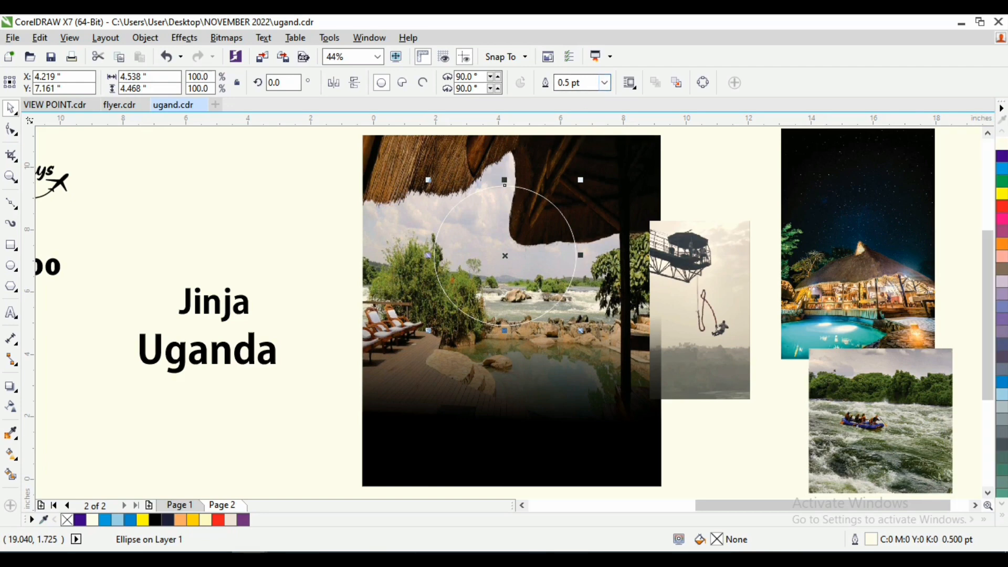
left_click(604, 83)
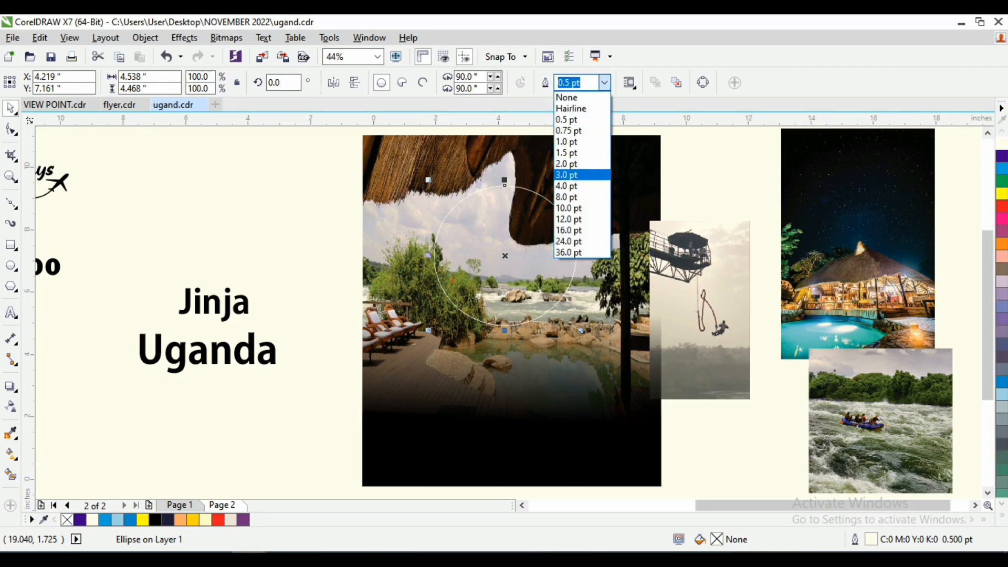
left_click(578, 172)
left_click(605, 83)
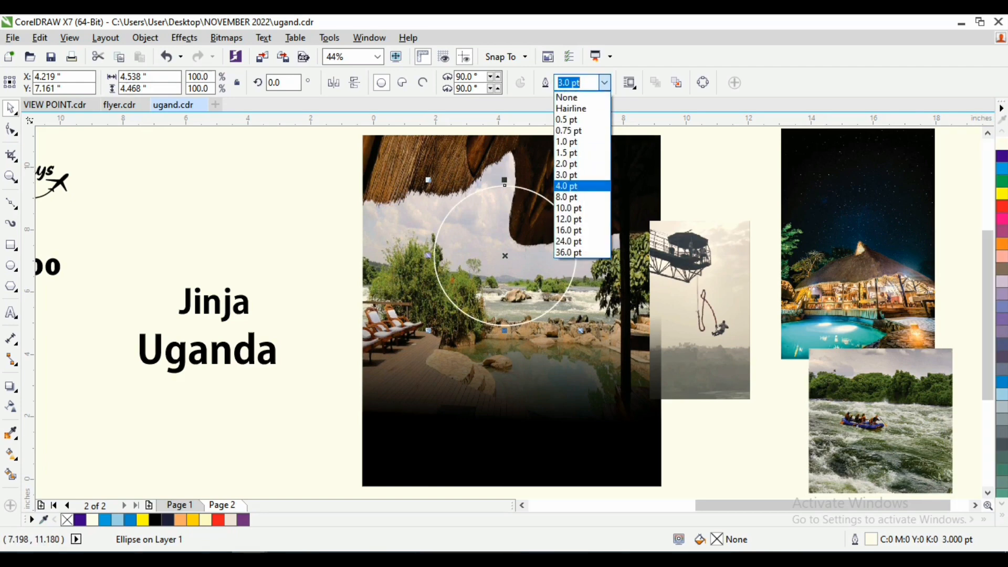
left_click(578, 197)
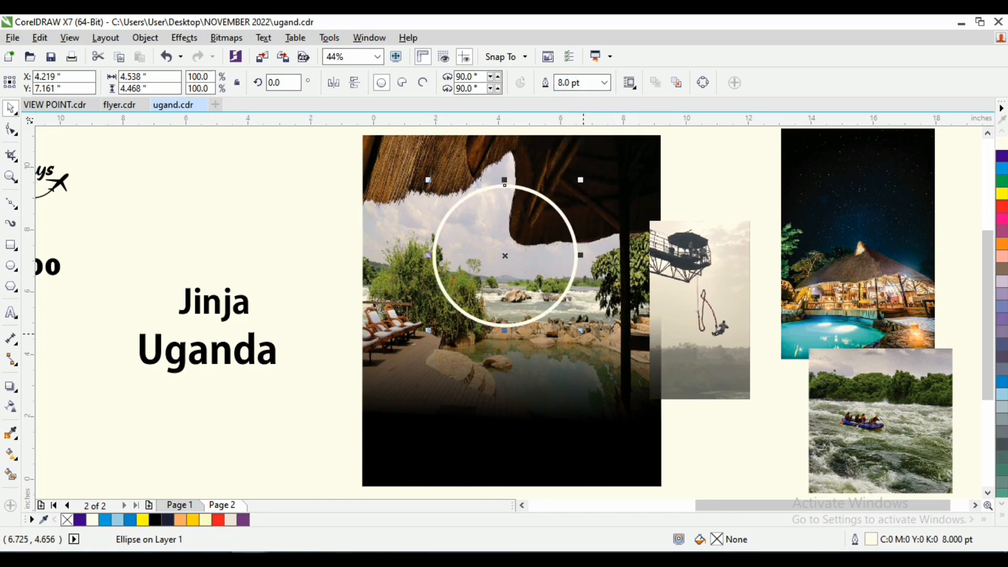
left_click_drag(581, 331, 568, 318)
Step: PowerClip the night-lodge photo inside the white-outlined circle
left_click(873, 256)
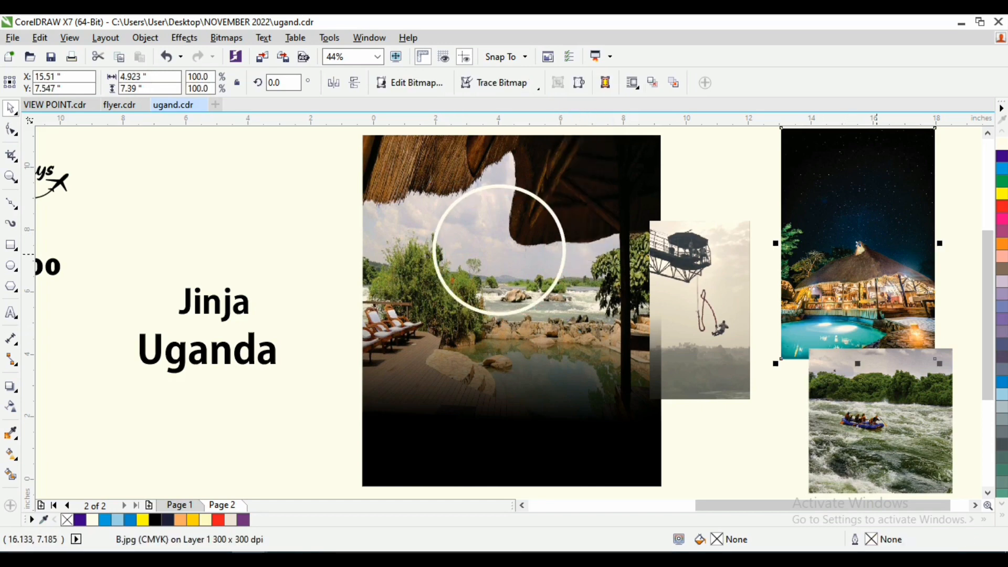
left_click_drag(873, 255, 524, 243)
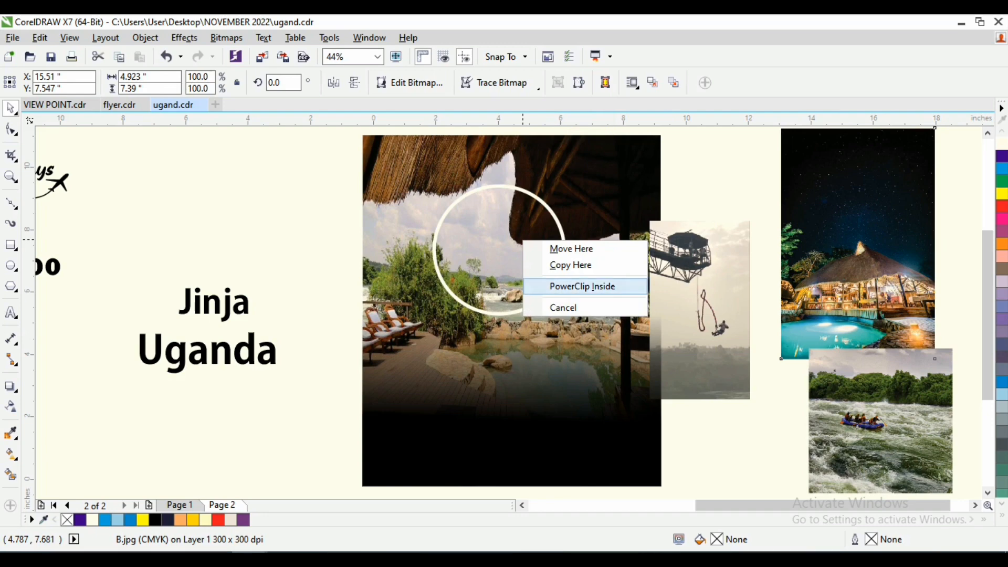
left_click(583, 286)
Step: Scale the clipped lodge photo to about 89.1% and reposition it so the lit lodge fills the circle
left_click(527, 267, "ctrl")
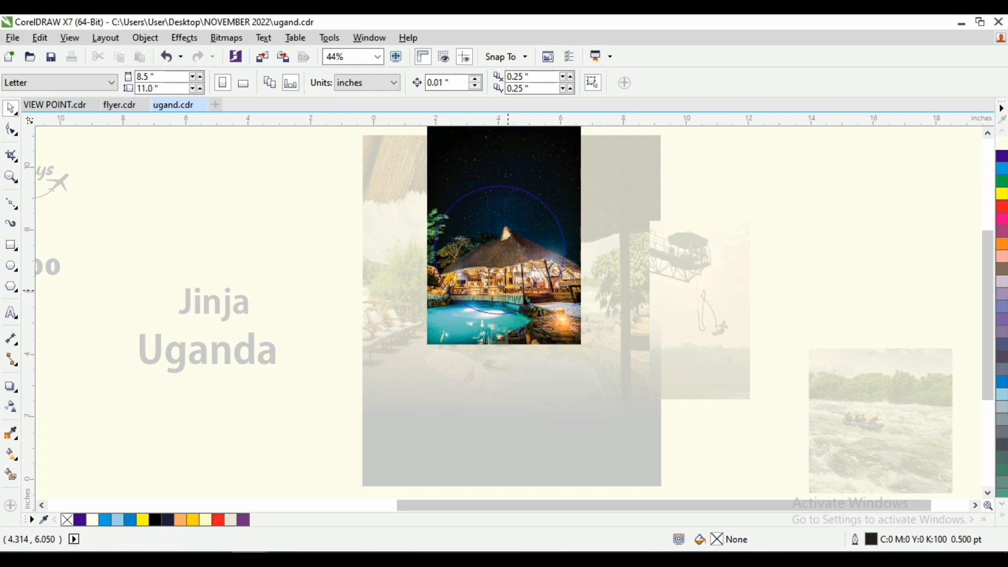
left_click(577, 341)
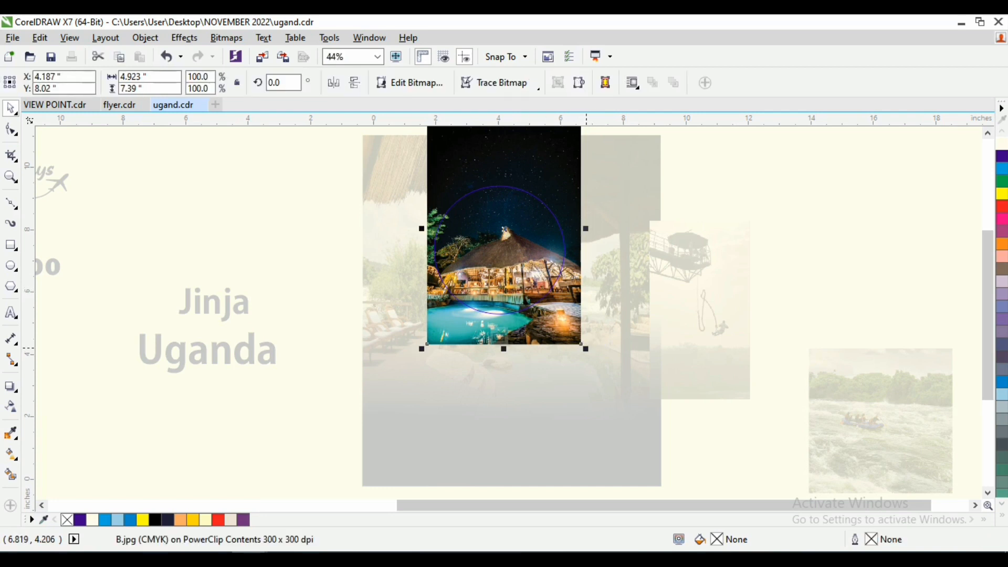
left_click_drag(581, 345, 569, 325)
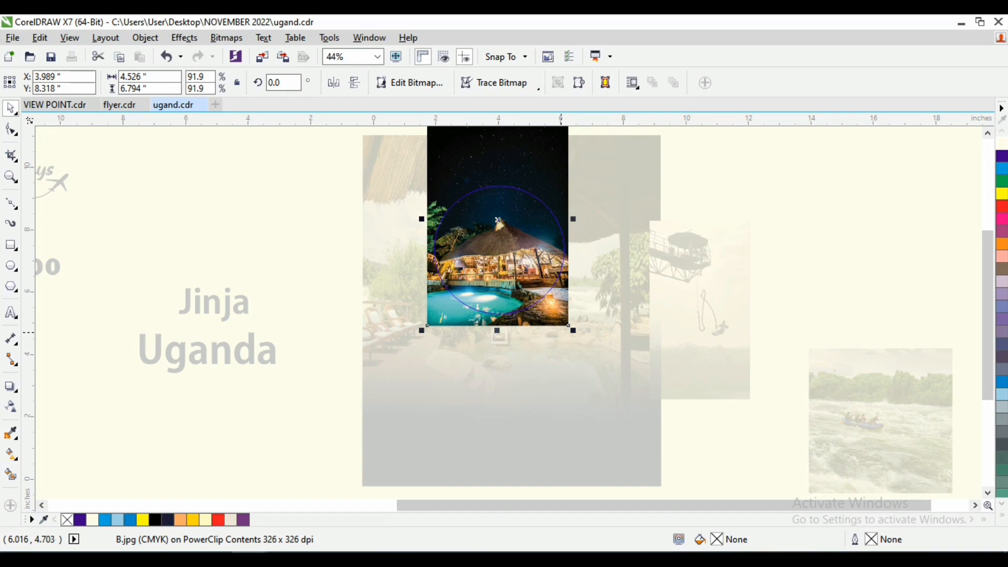
left_click_drag(574, 331, 568, 324)
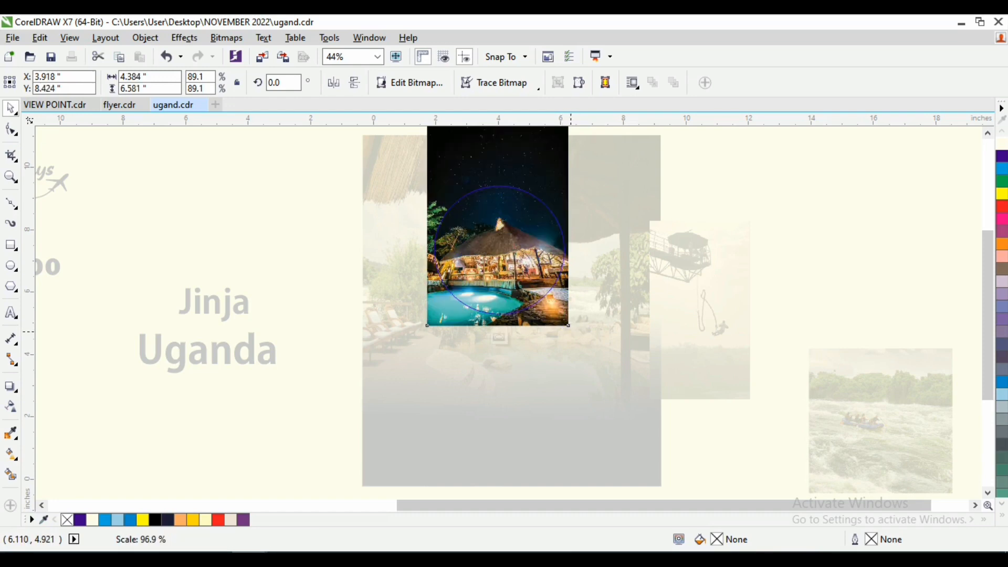
left_click_drag(530, 279, 535, 286)
left_click(499, 337)
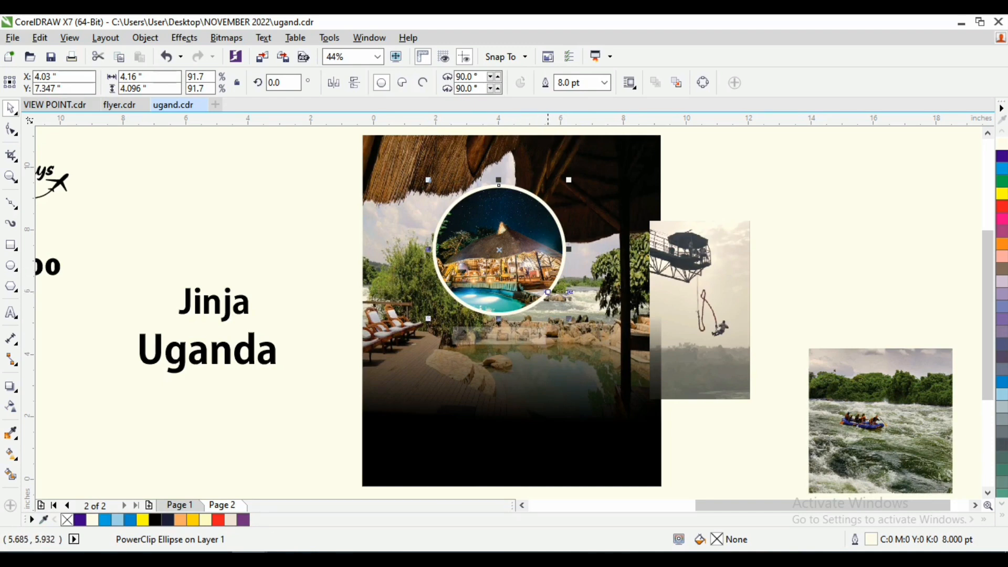
Step: Move the lodge circle slightly higher on the flyer and make its outline yellow
left_click_drag(496, 257, 874, 251)
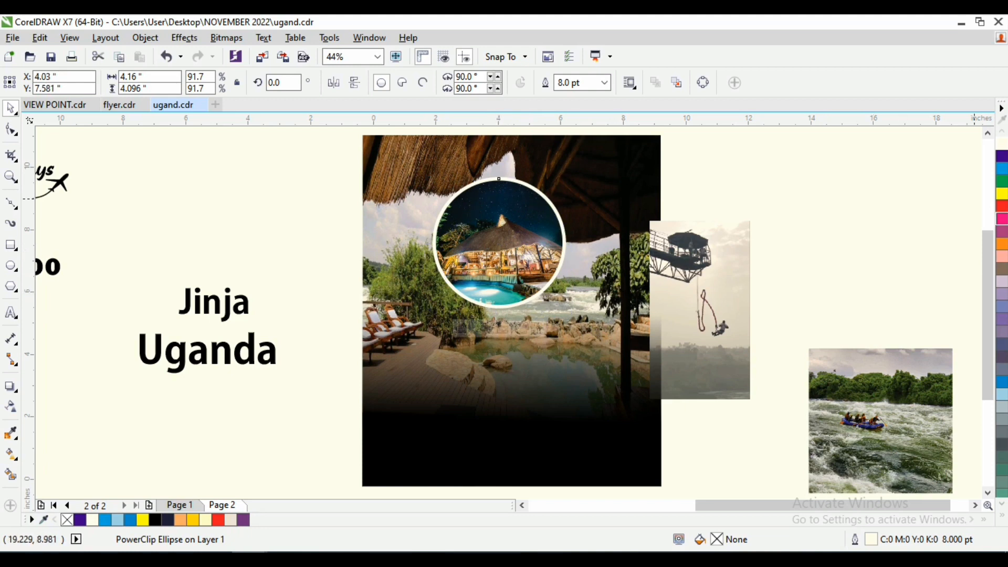
right_click(1002, 194)
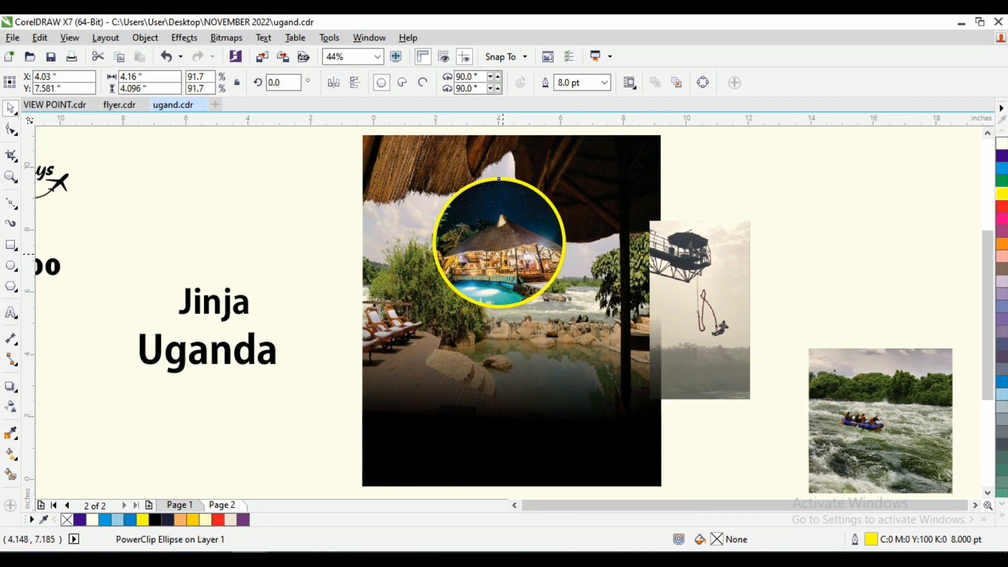
Step: Stretch the lodge circle horizontally to about 4.40 in wide
double_click(503, 254)
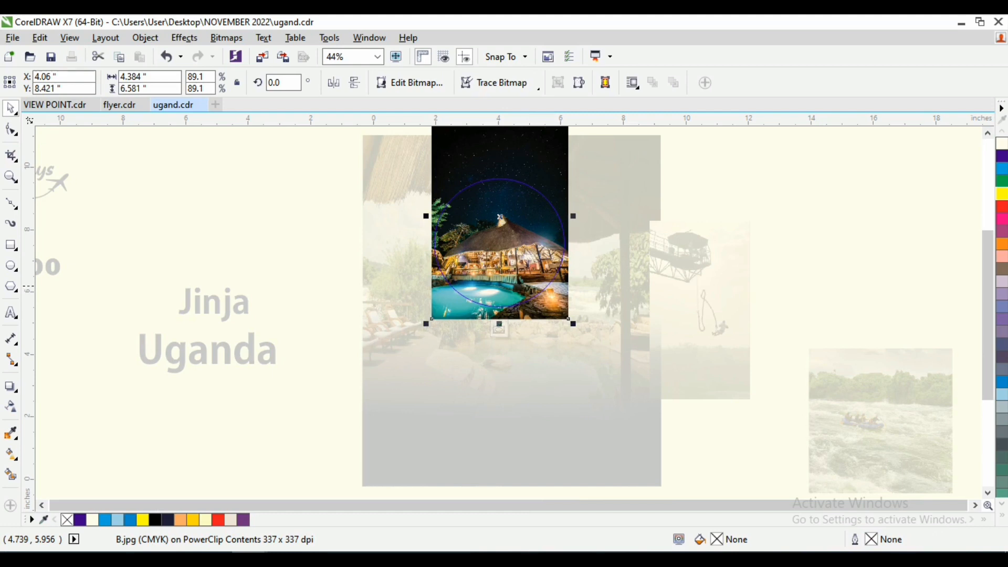
left_click(499, 329)
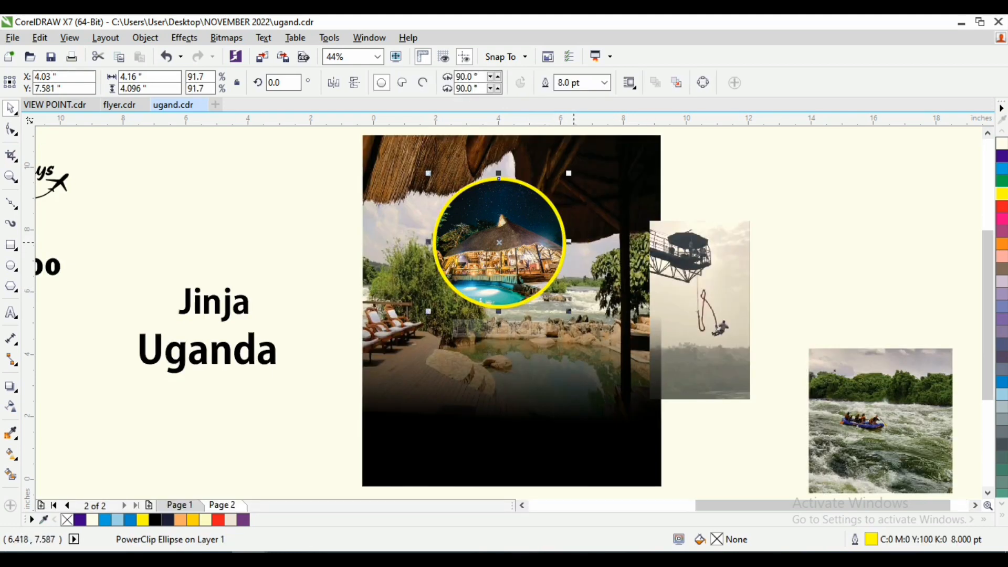
left_click_drag(569, 242, 572, 242)
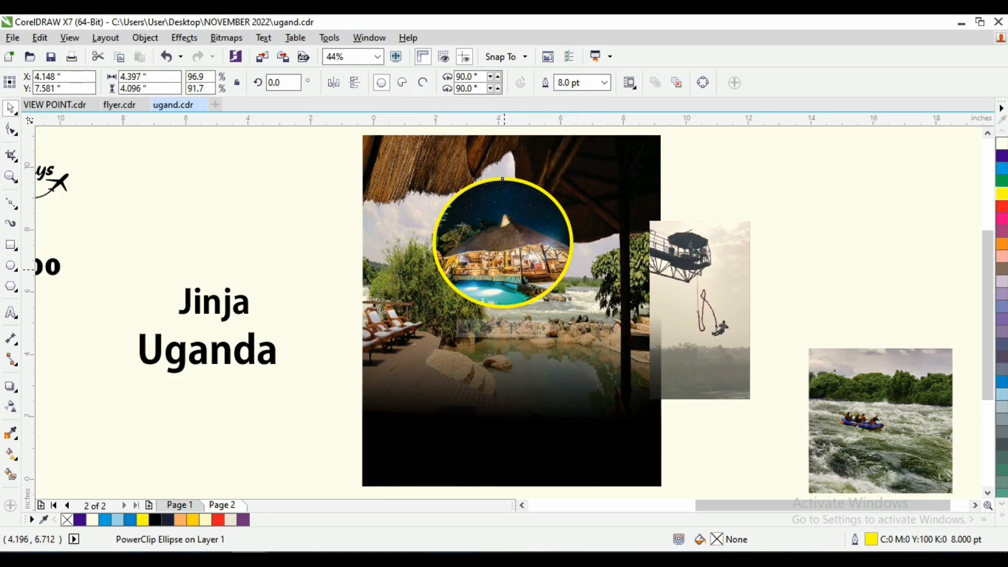
Step: Draw an ellipse about 3.26 × 2.20 in, place it at the lodge circle's lower left, and PowerClip the bungee photo inside it
left_click(10, 266)
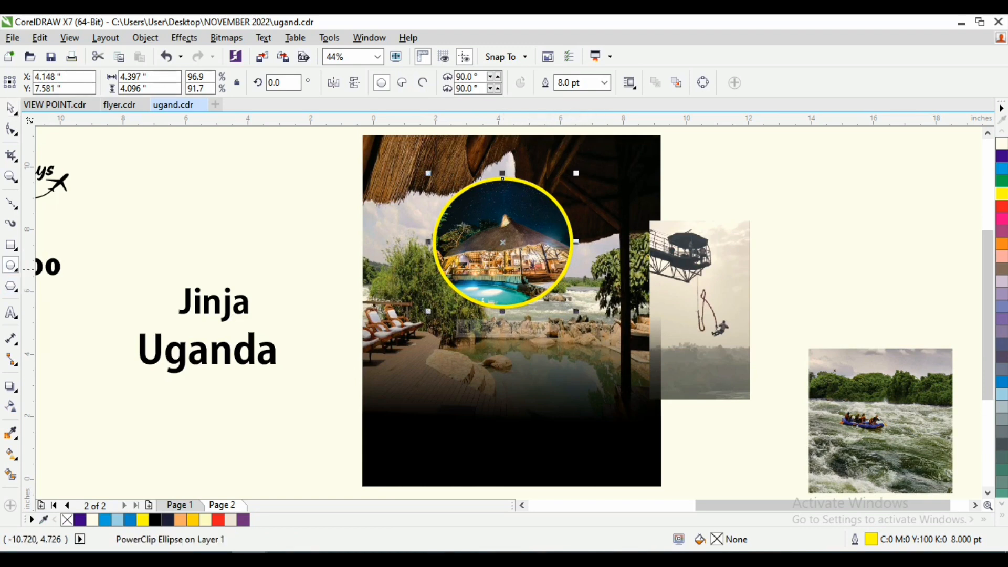
left_click_drag(781, 233, 884, 303)
mouse_move(831, 267)
left_mouse_down()
mouse_move(572, 329)
mouse_move(444, 309)
left_mouse_up()
left_click(716, 332)
left_click_drag(700, 310, 445, 319)
Step: Reposition the bungee photo within its ellipse so that the rope and jumper sit inside the frame
left_click(504, 365)
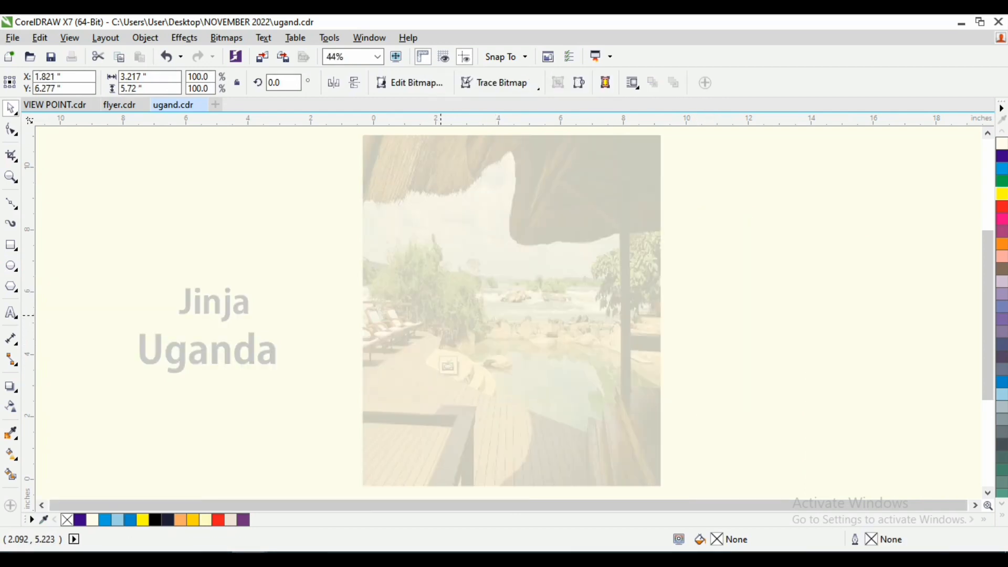
key("z")
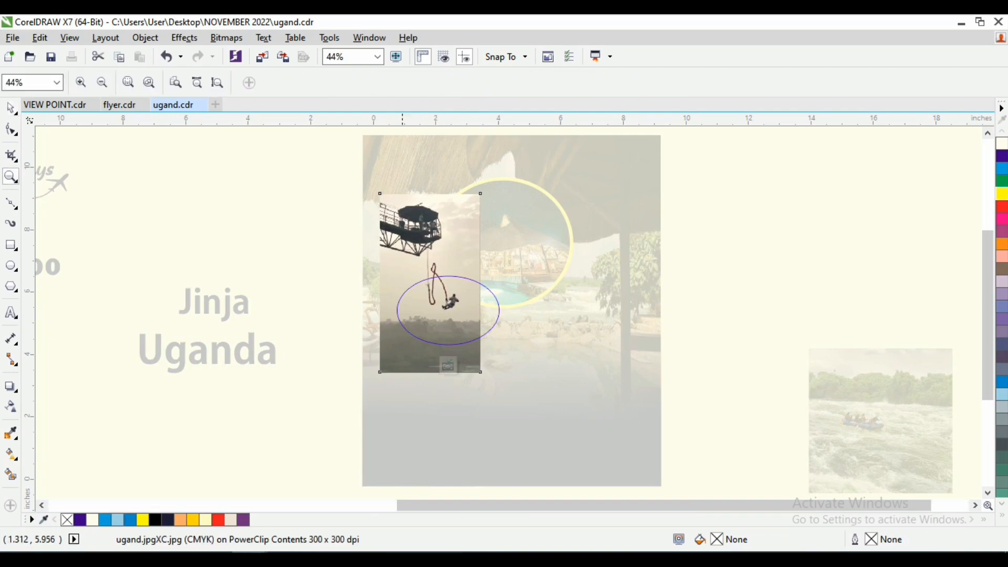
left_click_drag(380, 260, 505, 348)
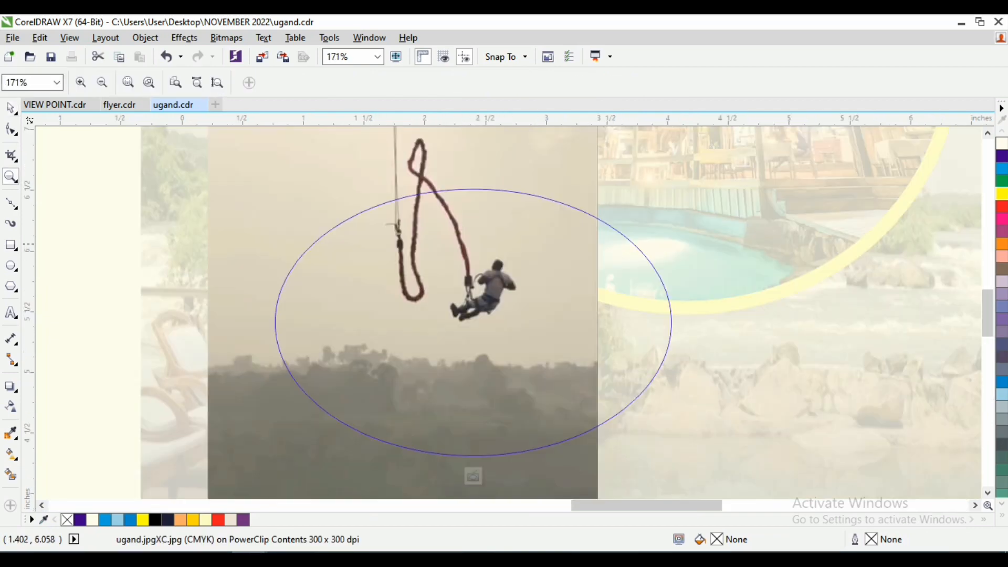
key("space")
left_click_drag(403, 215, 469, 283)
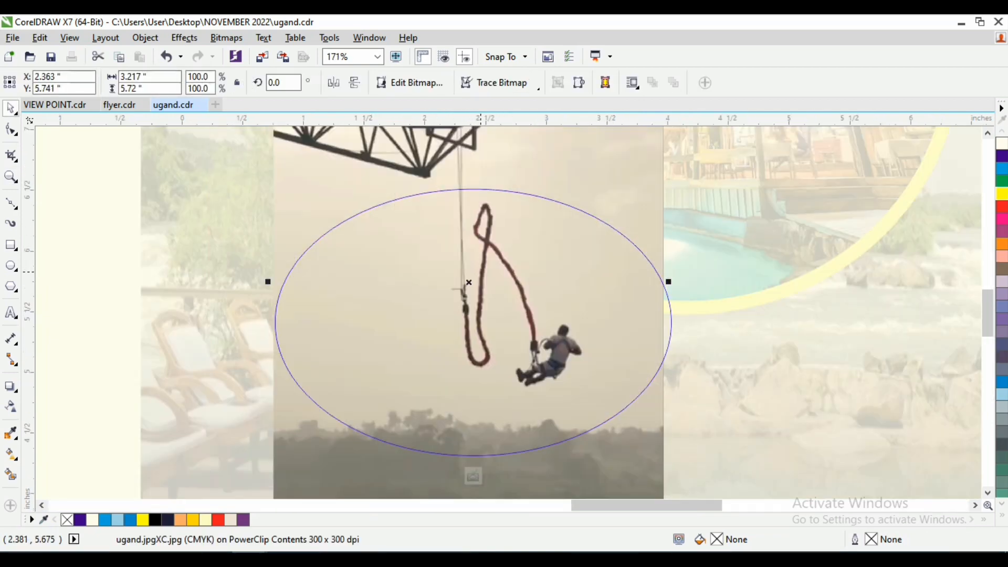
scroll(485, 303, "down", 2)
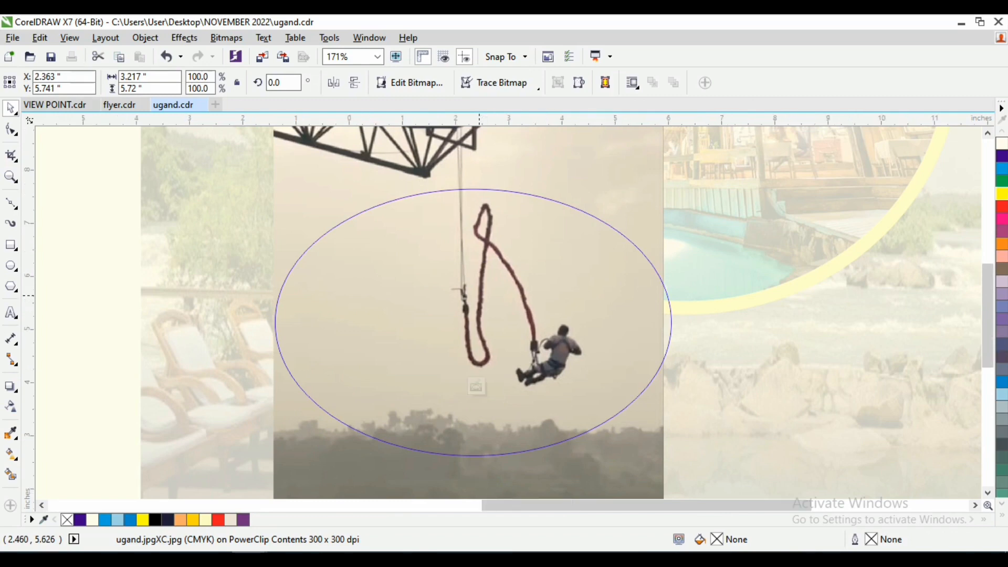
scroll(493, 303, "up", 2)
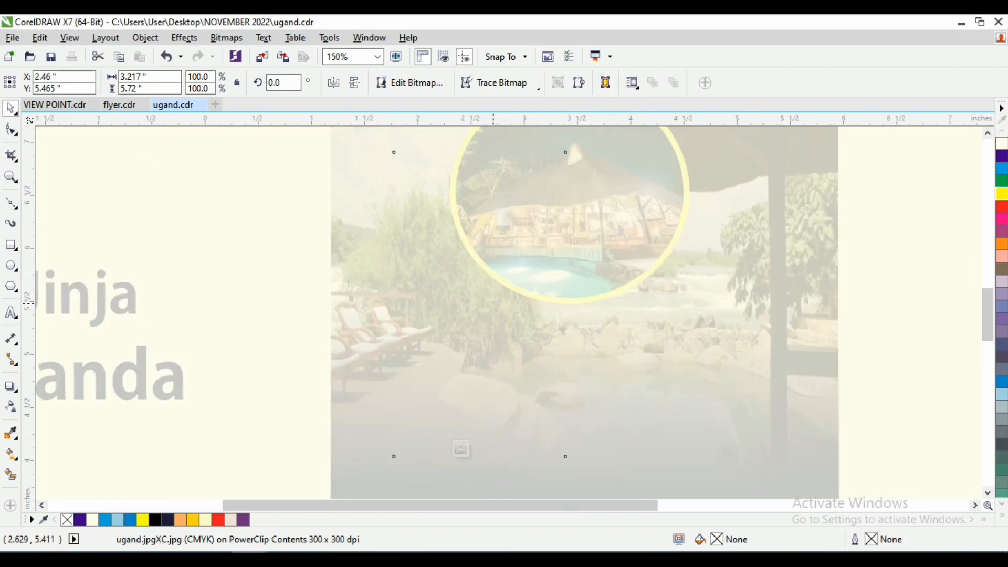
key("F2")
key("F3")
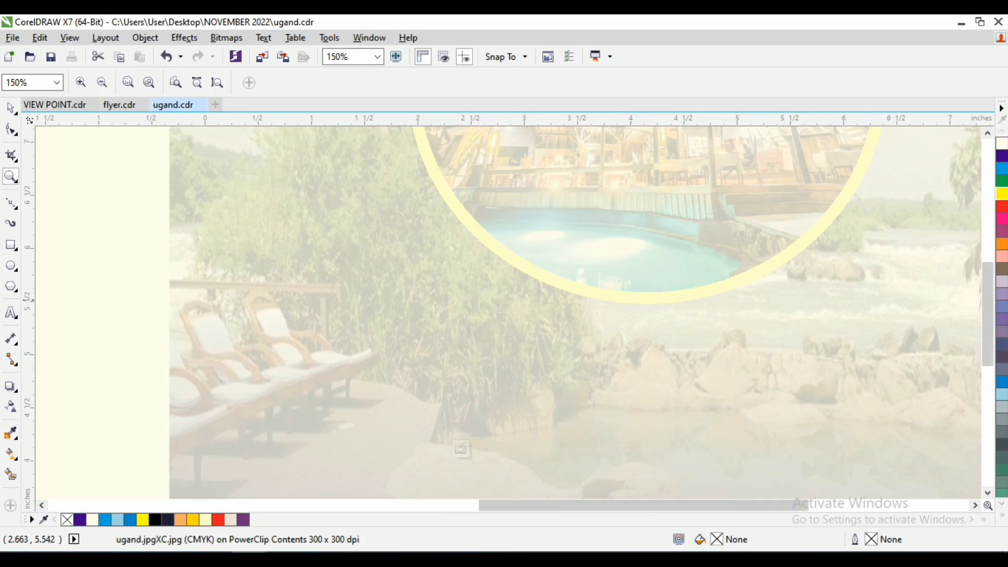
key("space")
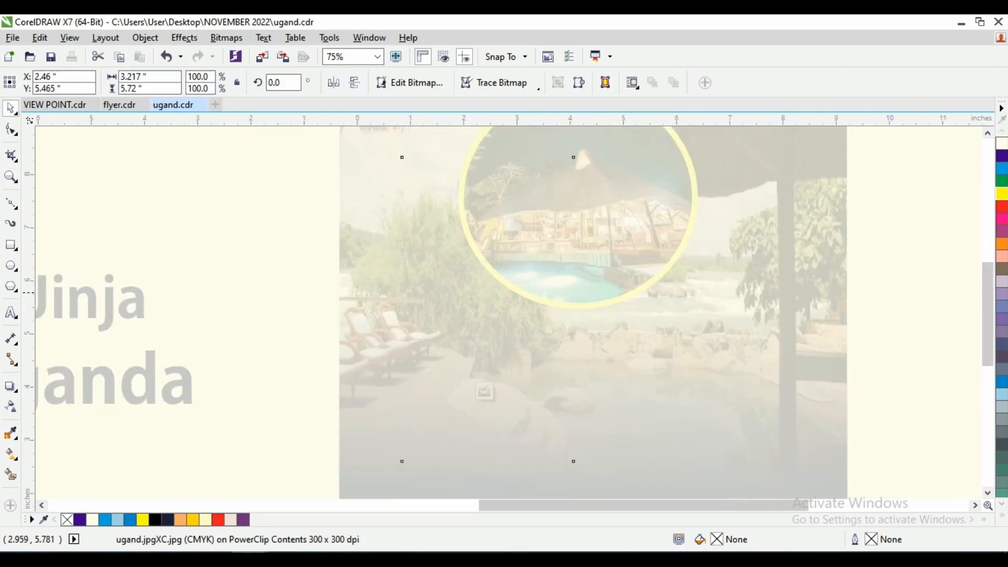
key("space")
key("space")
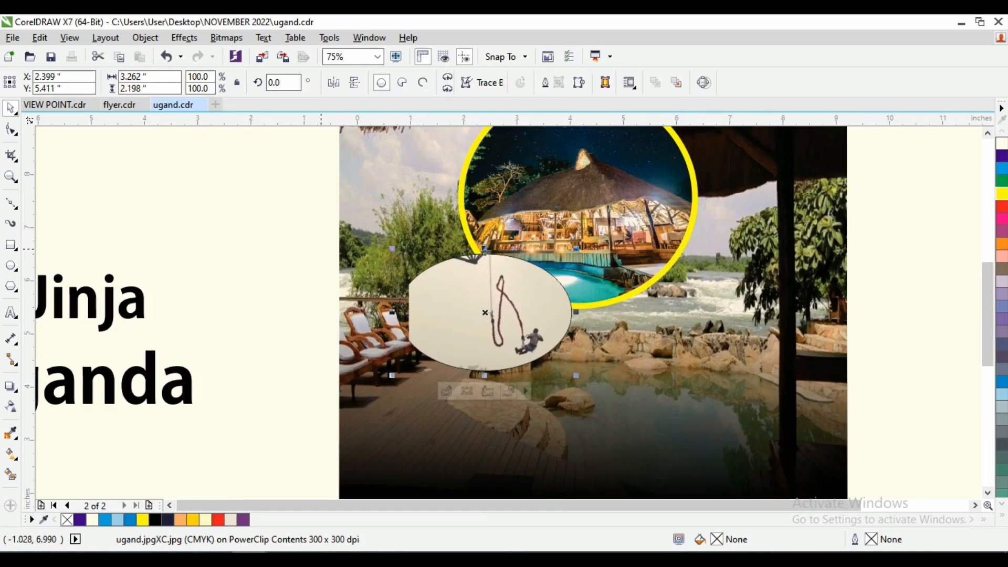
Step: Shift the clipped bungee photo to the left so it covers the ellipse's left edge
left_click(519, 315)
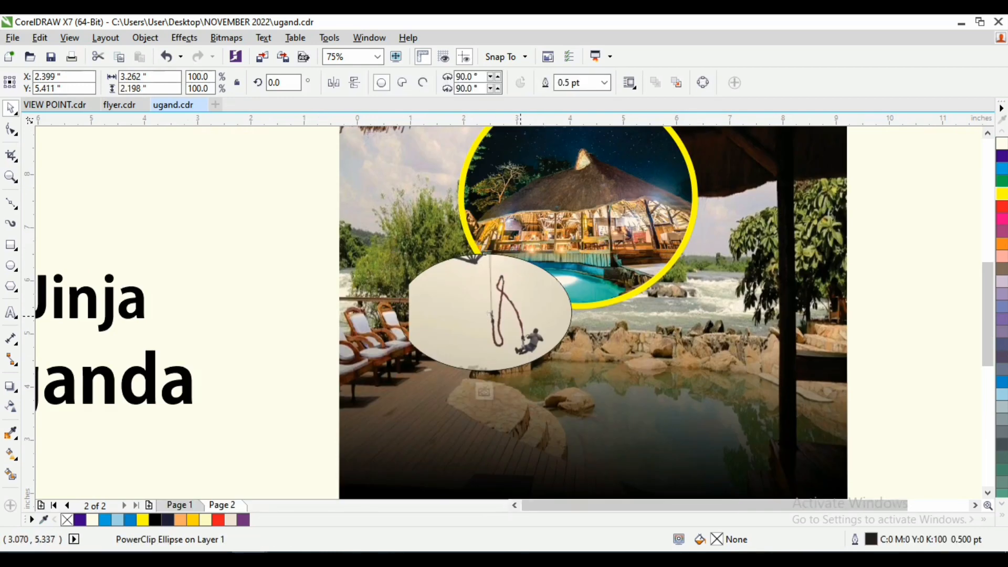
double_click(520, 316)
left_click_drag(488, 319, 488, 321)
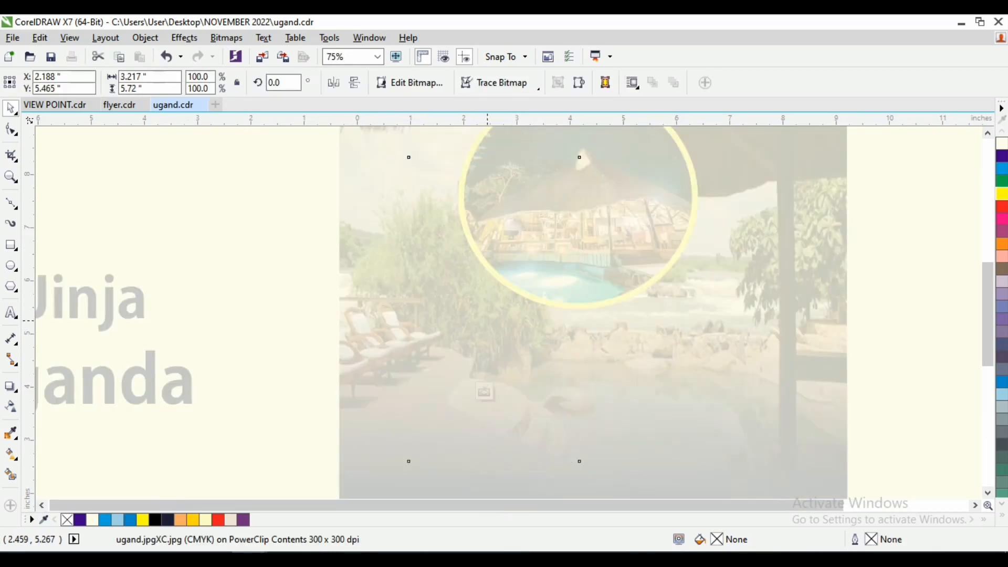
left_click(481, 318)
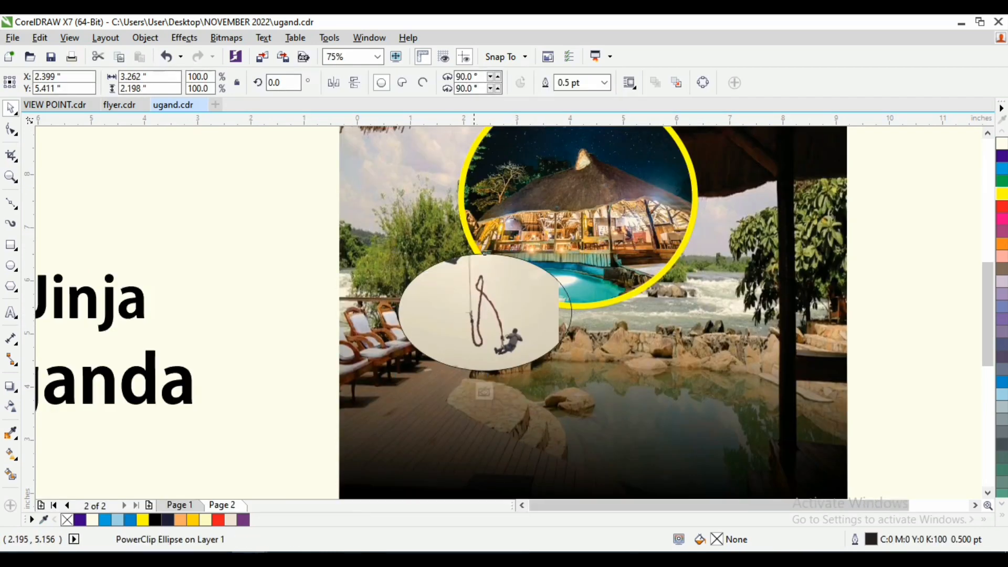
Step: Enlarge the clipped bungee photo to about 106.6% and reposition it to fill the whole ellipse around the jumper
double_click(475, 326)
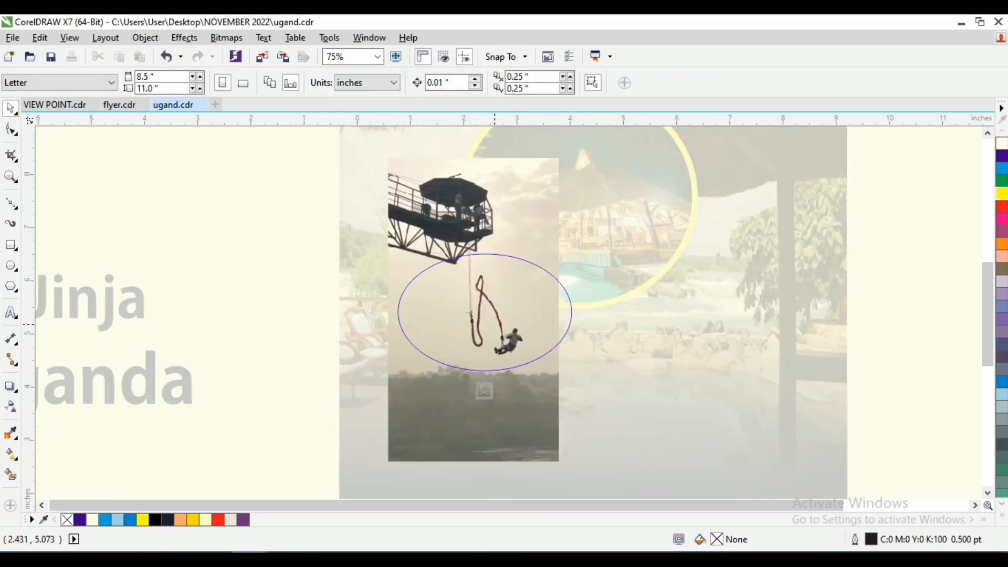
left_click(493, 325)
left_click_drag(559, 461, 575, 484)
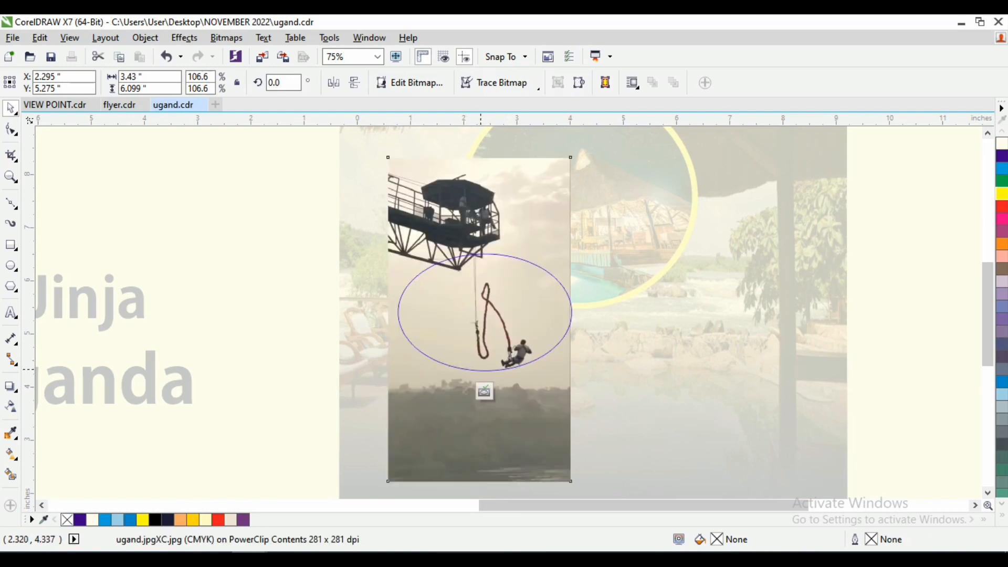
left_click_drag(479, 348, 469, 329)
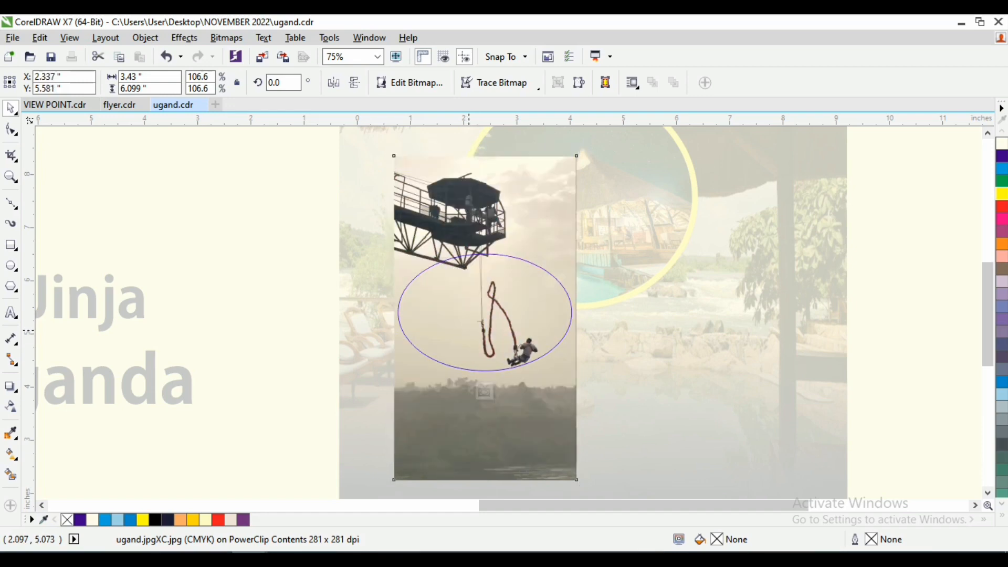
left_click(272, 303, "ctrl")
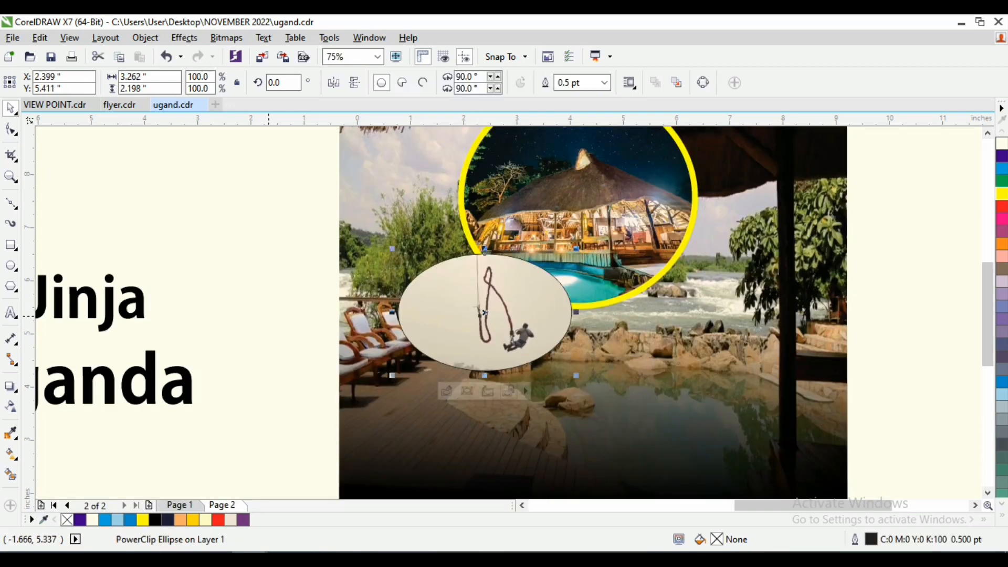
Step: Give the bungee ellipse a white outline 4 pt wide
key("z")
key("F3")
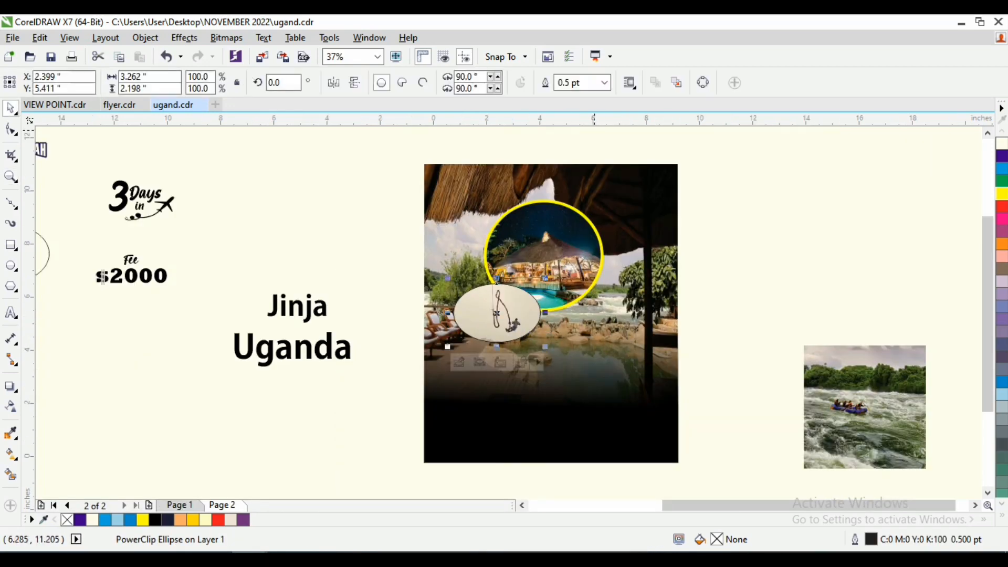
left_click(605, 82)
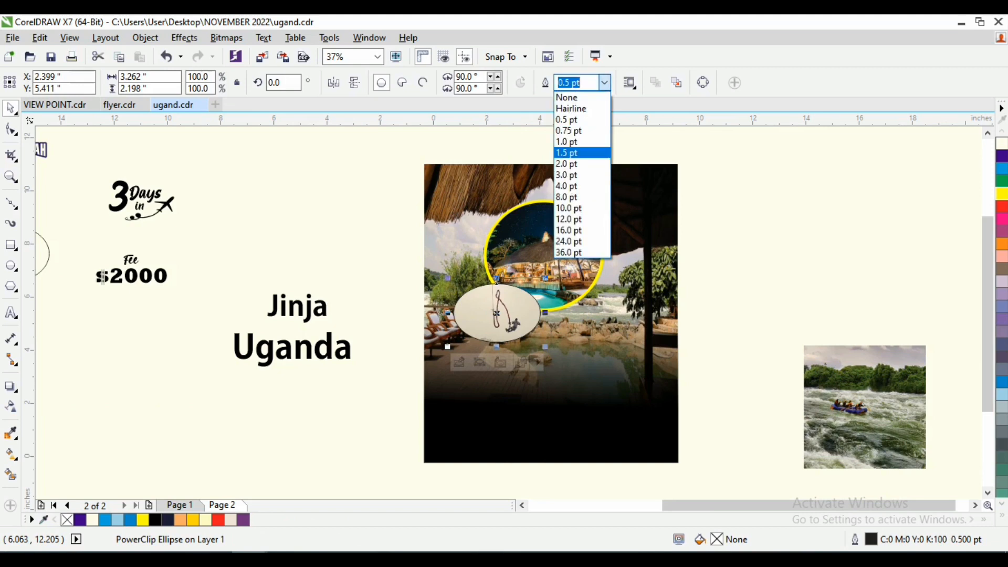
left_click(567, 164)
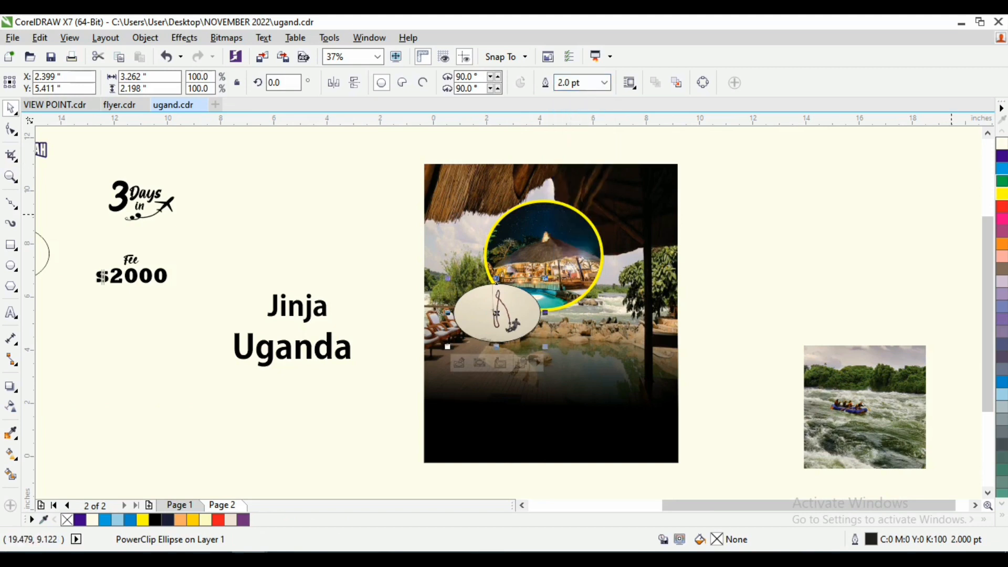
key("z")
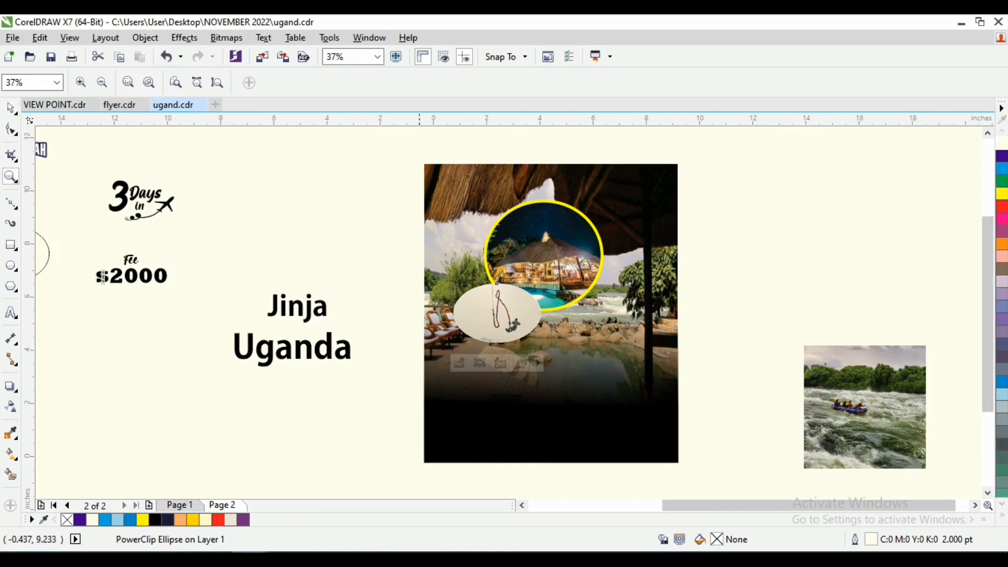
mouse_move(396, 178)
left_mouse_down()
mouse_move(639, 348)
mouse_move(740, 364)
left_mouse_up()
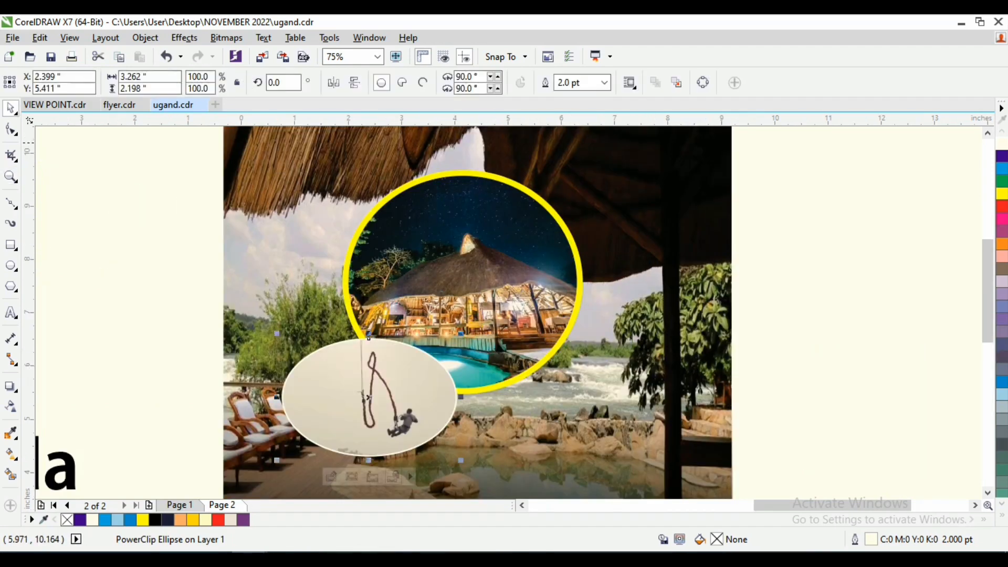
left_click(605, 82)
left_click(569, 186)
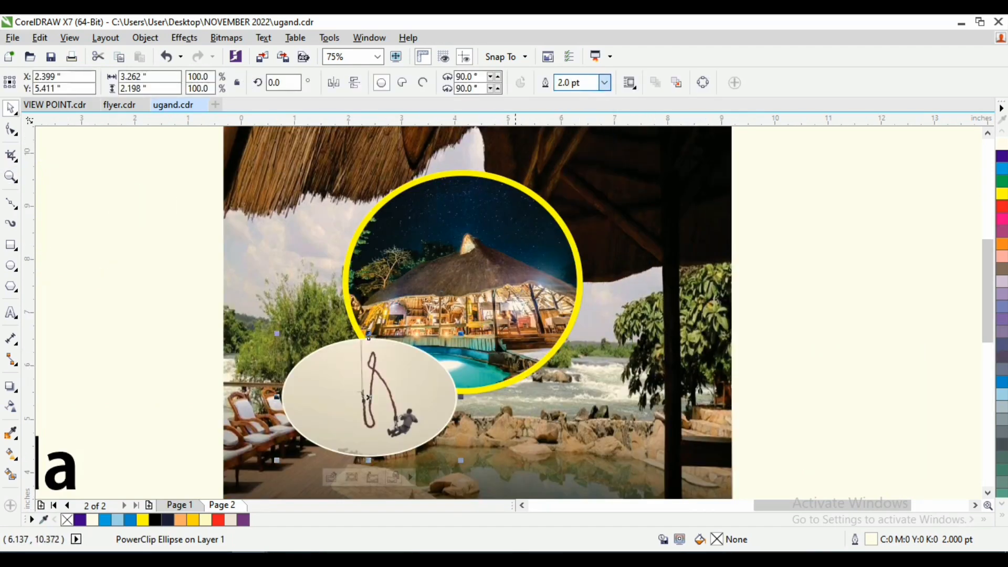
Step: Place a copy of the bungee ellipse at the lodge circle's lower right and PowerClip the rafting photo inside it
left_click_drag(368, 398, 570, 396)
right_click(570, 396)
left_click(560, 377)
key("F3")
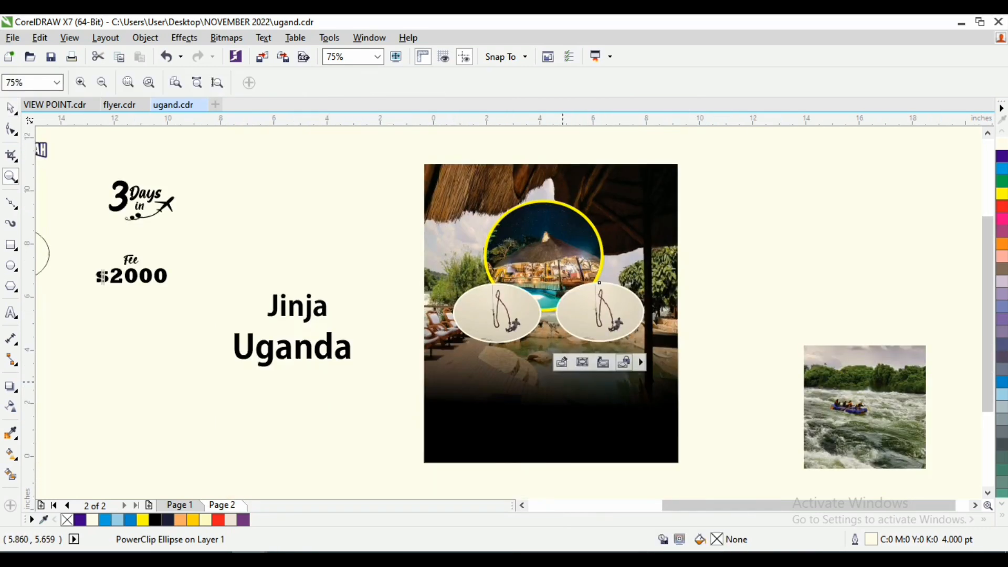
left_click_drag(869, 433, 610, 317)
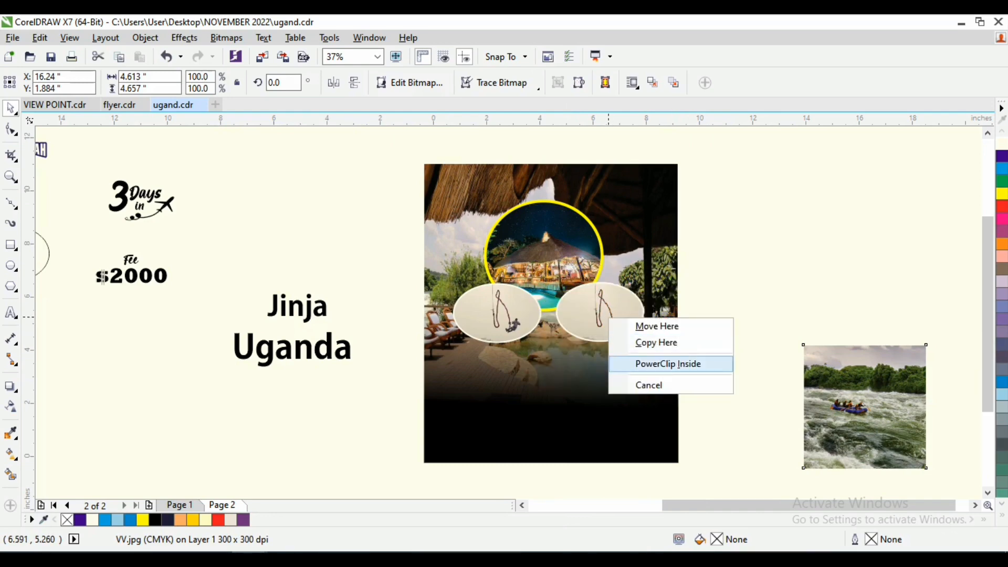
left_click(667, 364)
Step: Reposition the clipped rafting photo within its ellipse so that the whole raft sits inside the frame
scroll(613, 319, "up", 2)
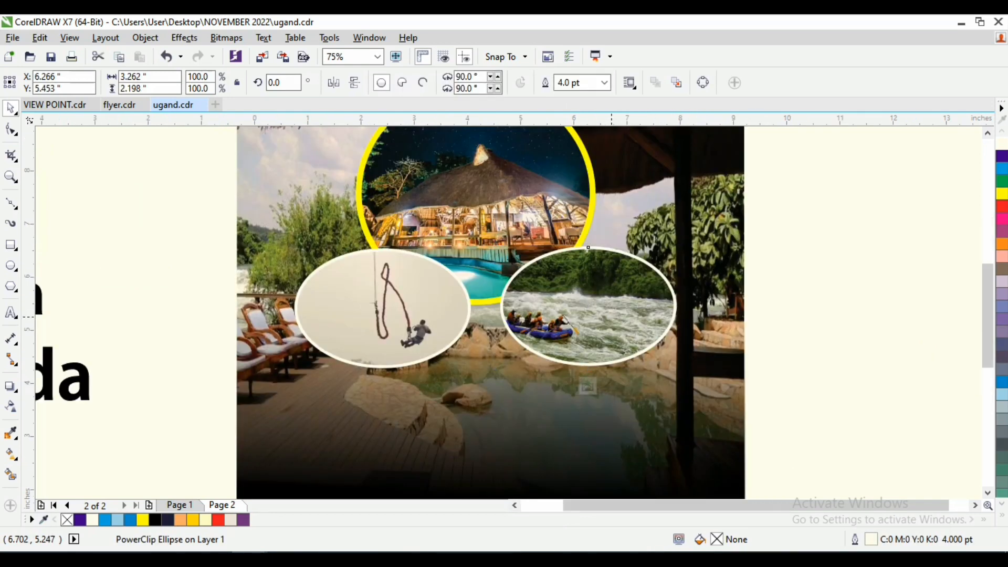
left_click(615, 315, "ctrl")
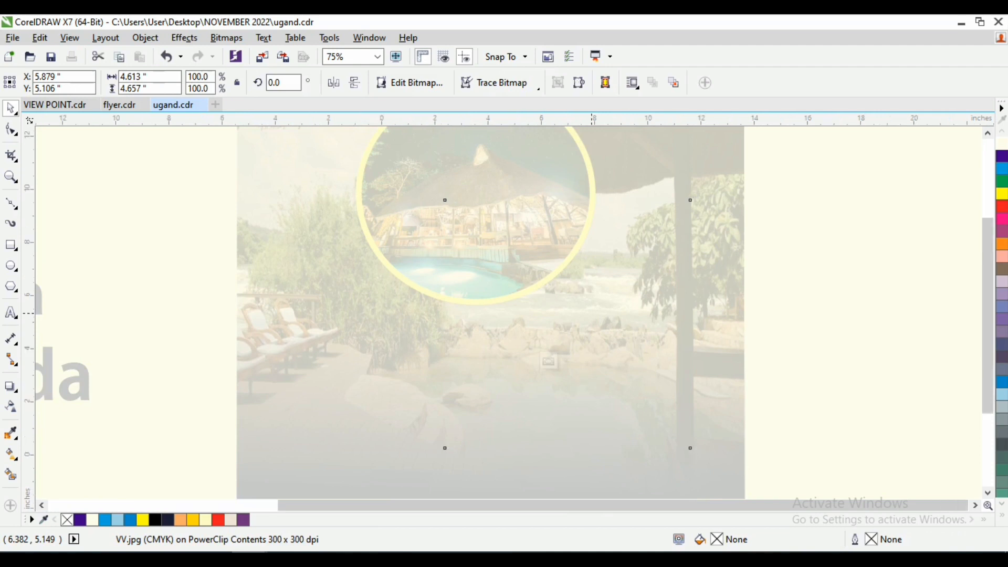
scroll(592, 313, "down", 1)
scroll(584, 313, "up", 1)
scroll(647, 290, "down", 1)
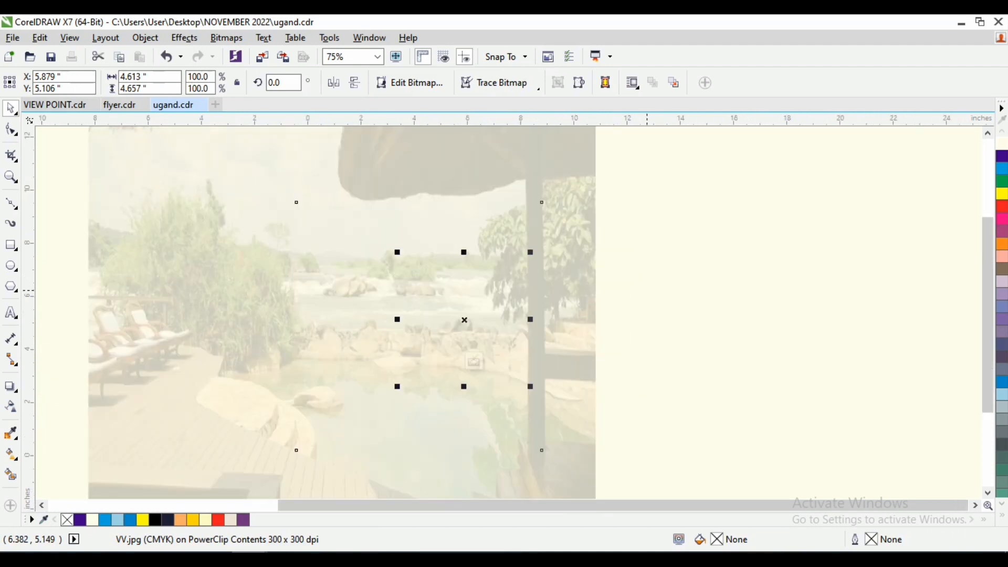
key("z")
left_click_drag(633, 247, 431, 364)
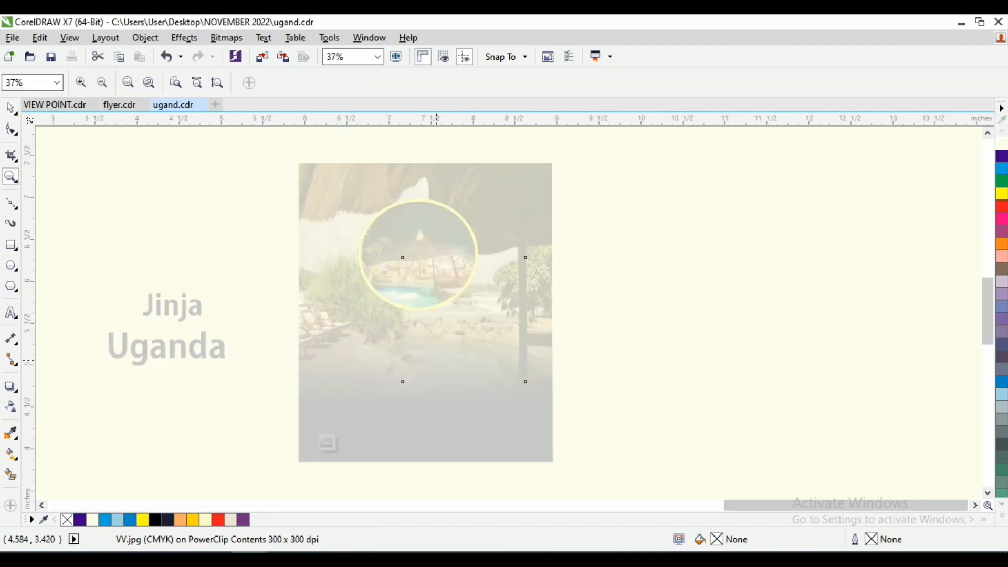
key("space")
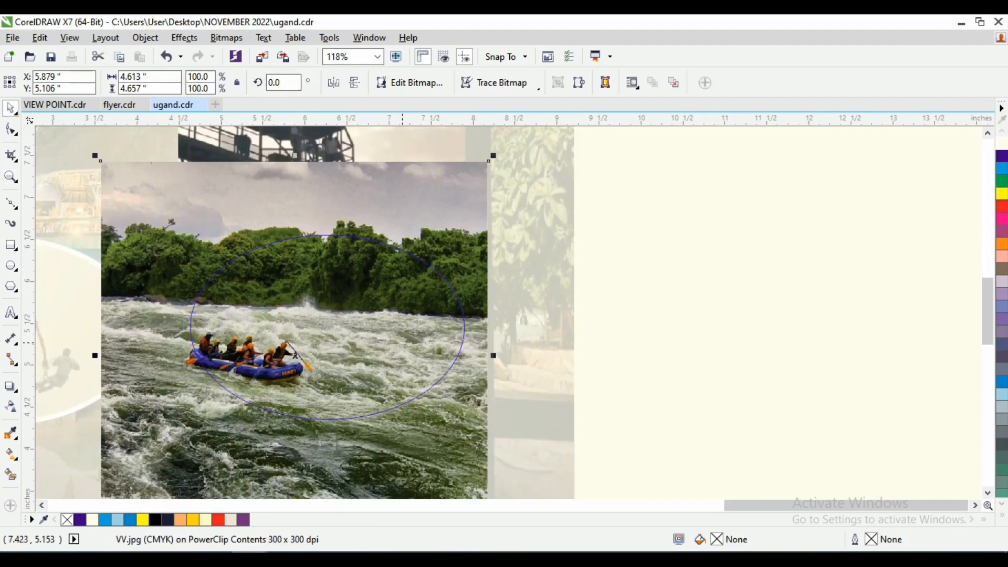
left_click_drag(296, 356, 336, 329)
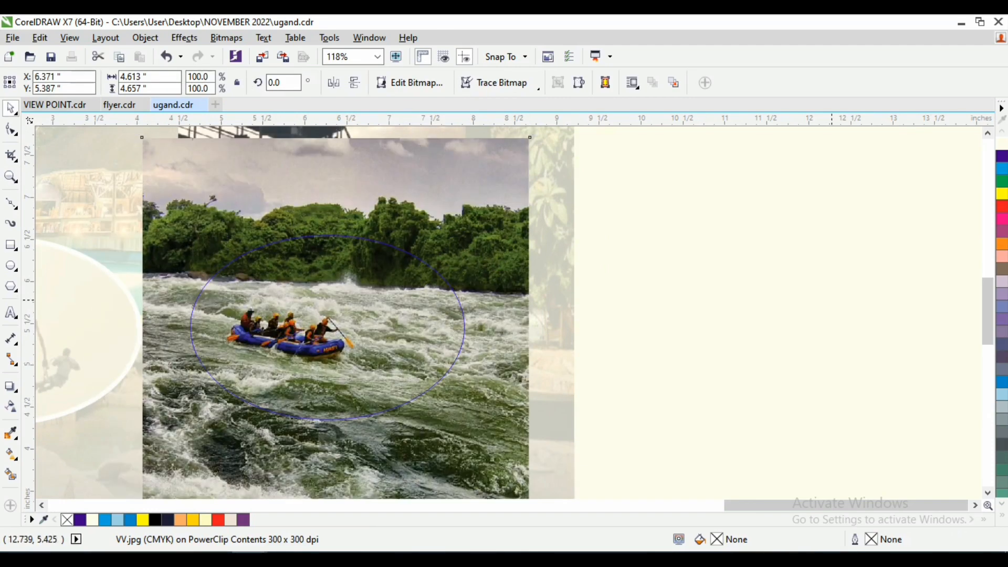
left_click(959, 329, "ctrl")
Step: Spread the two small ellipses apart, moving the rafting one right and slightly up and the bungee one left
key("z")
key("F3")
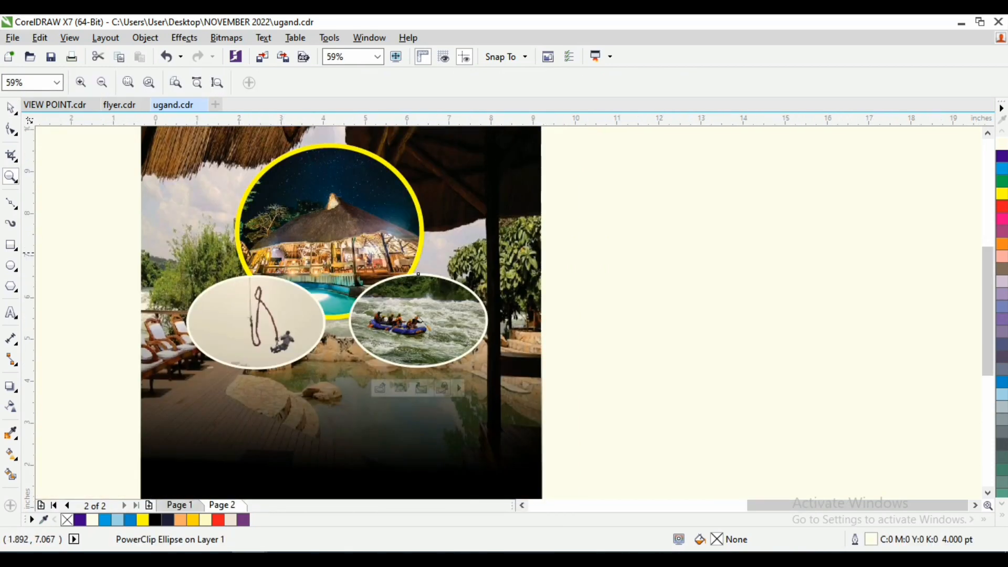
key("F3")
left_click_drag(305, 214, 525, 355)
key("space")
left_click(852, 257)
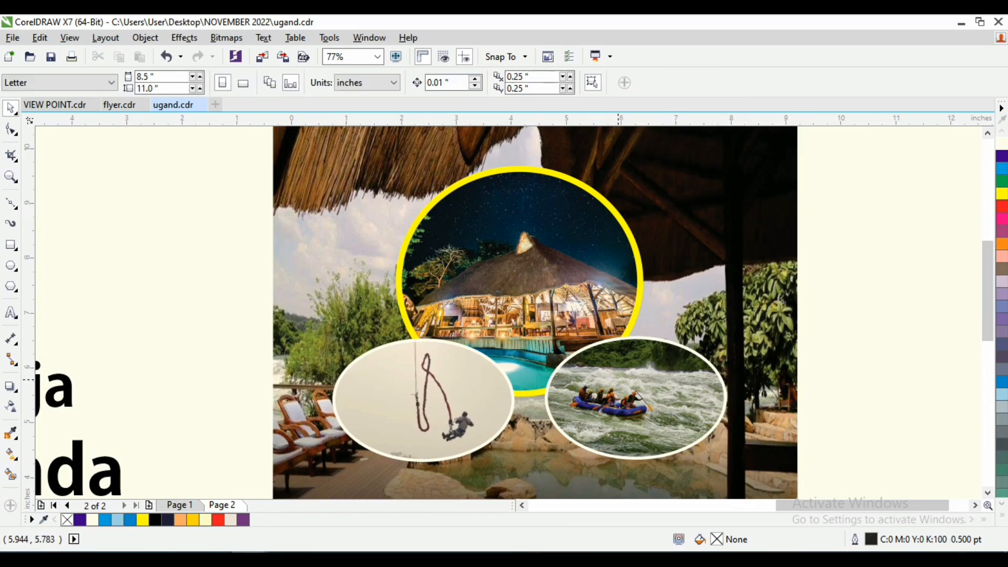
left_click_drag(619, 379, 629, 378)
left_click(415, 384)
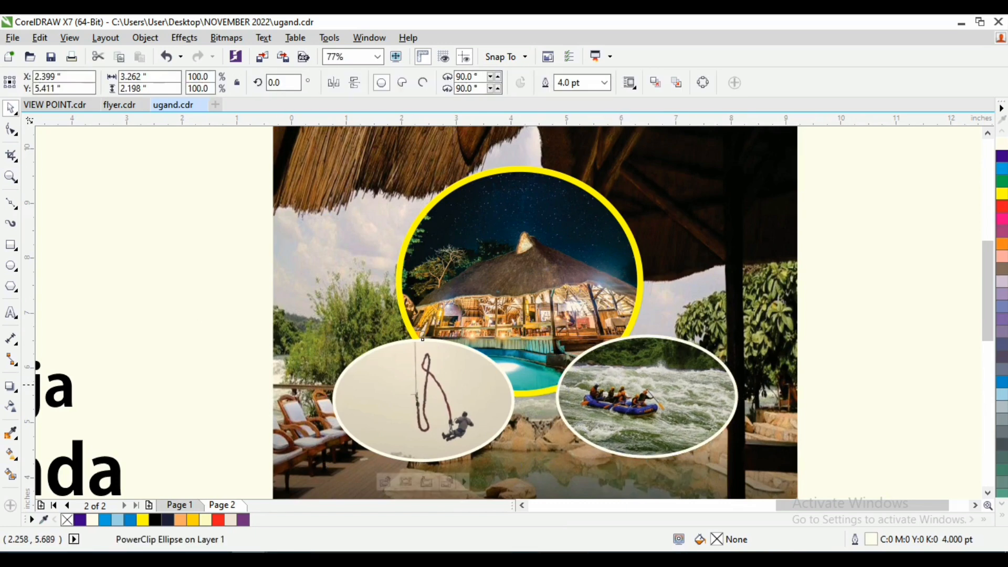
left_click_drag(416, 384, 408, 384)
left_click_drag(646, 396, 643, 389)
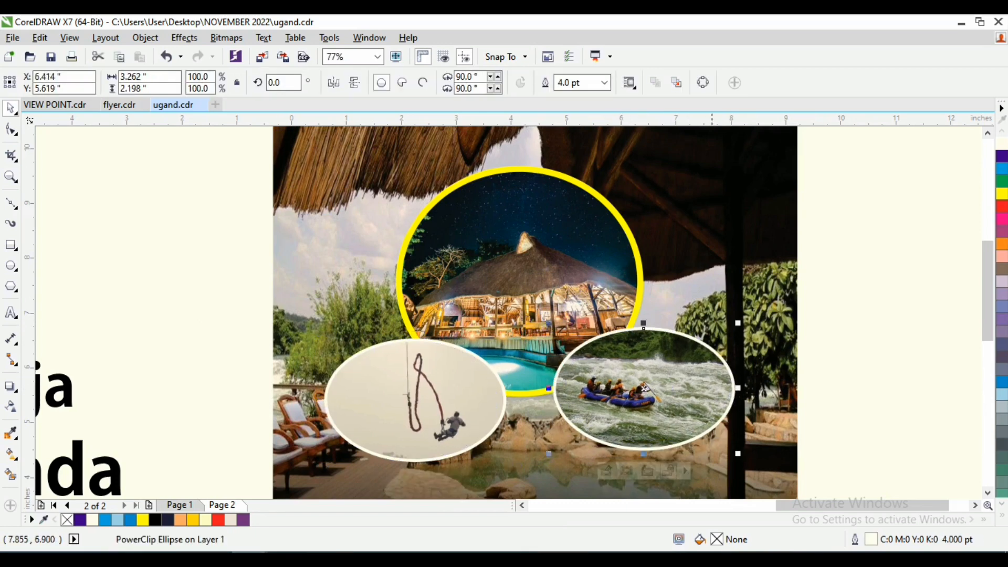
Step: Bring the lodge circle to the front and nudge the rafting and bungee ellipses into place behind its lower edges
left_click(547, 288)
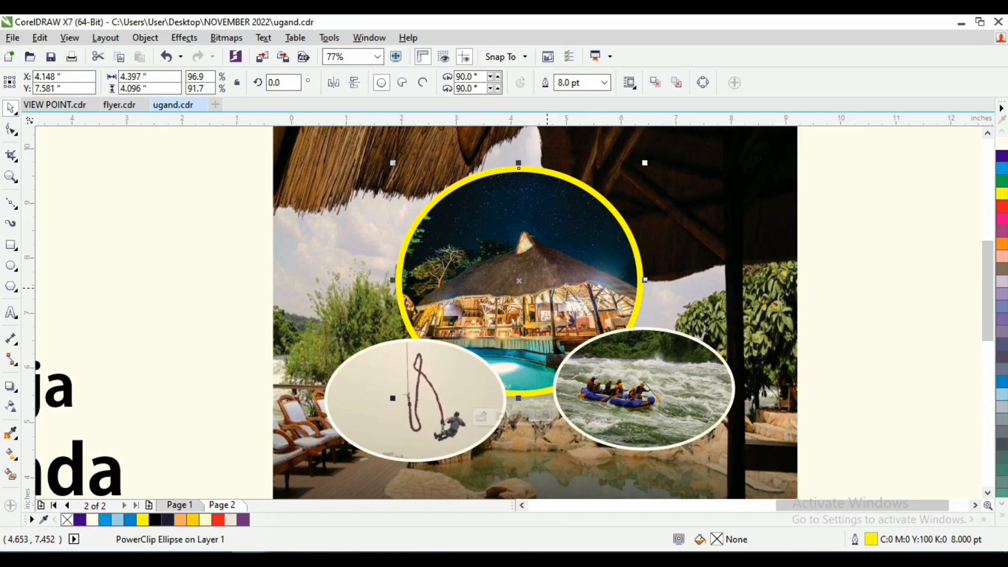
key("shift+Page_Up")
left_click_drag(676, 420, 676, 415)
left_click_drag(407, 394, 407, 401)
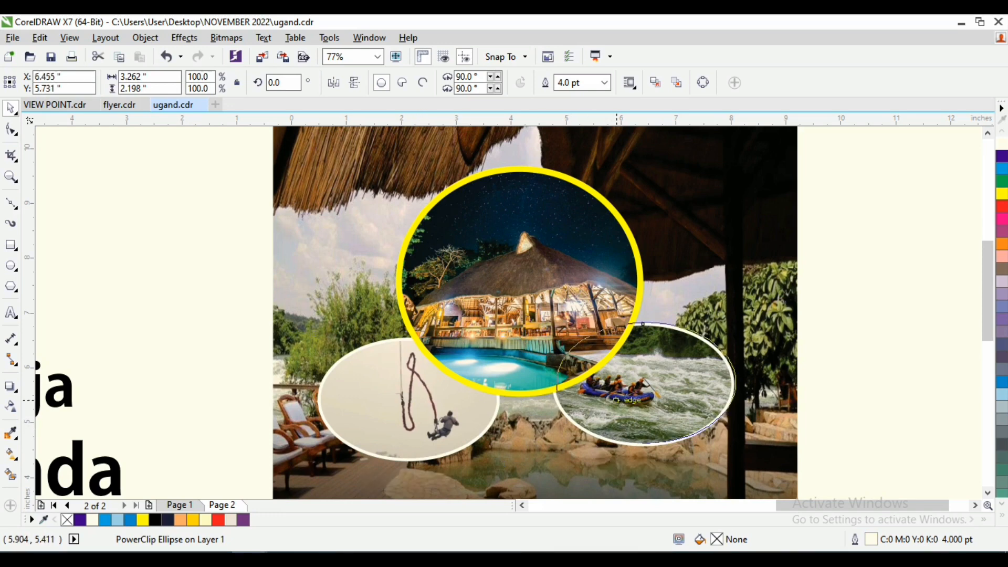
Step: Copy the rafting ellipse to its upper right, extract the copy's contents and delete the extracted photos
left_click_drag(645, 386, 781, 302)
right_click(781, 302)
right_click(781, 303)
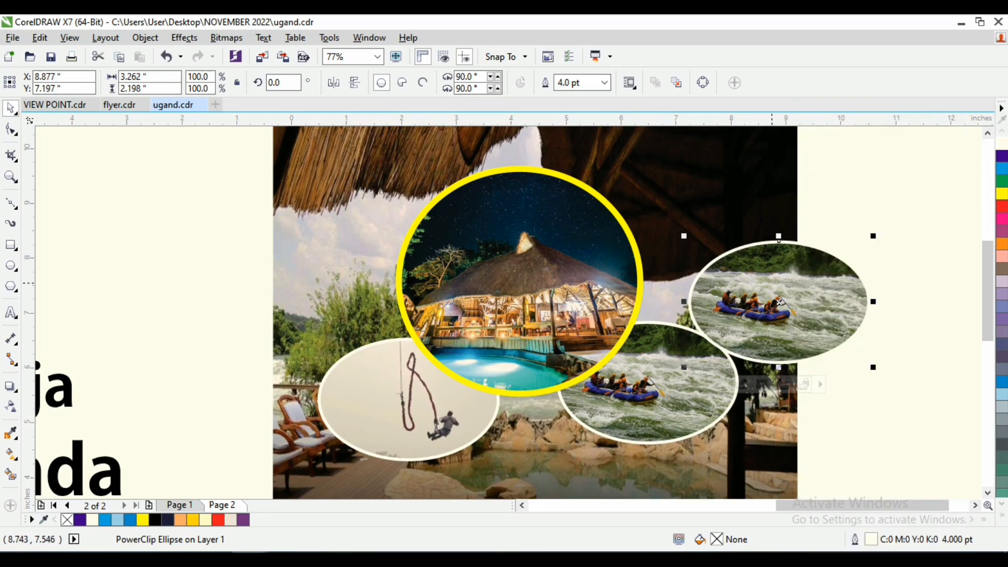
right_click(772, 282)
left_click(831, 149)
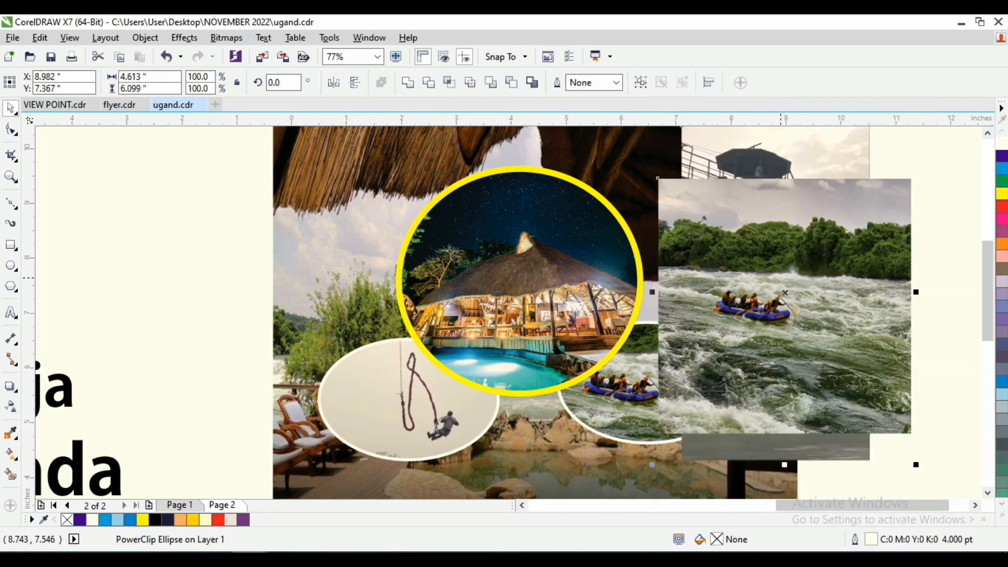
key("Delete")
Step: Set the emptied ellipse's frame type to None so it becomes a plain ellipse
left_click(761, 246)
right_click(754, 278)
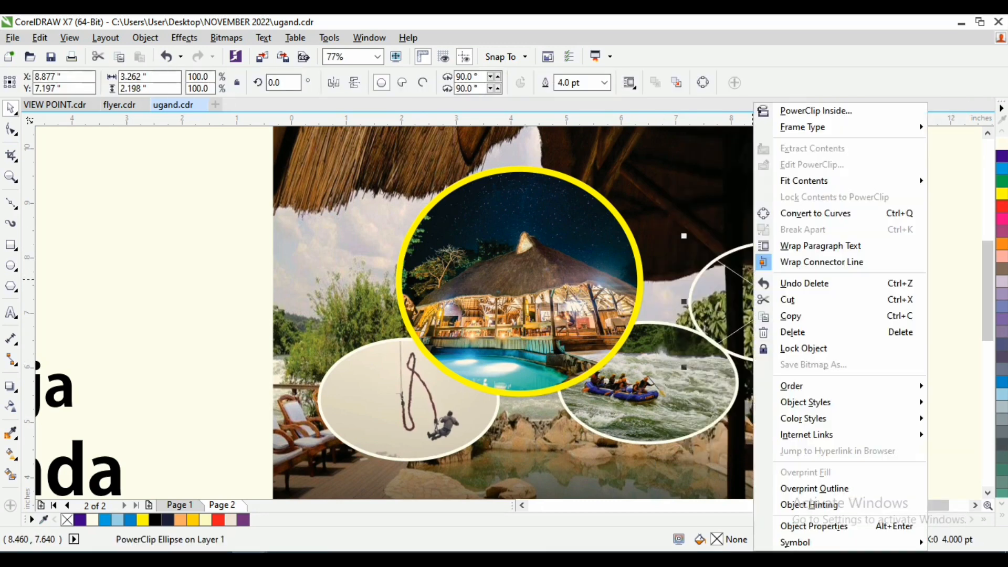
mouse_move(804, 127)
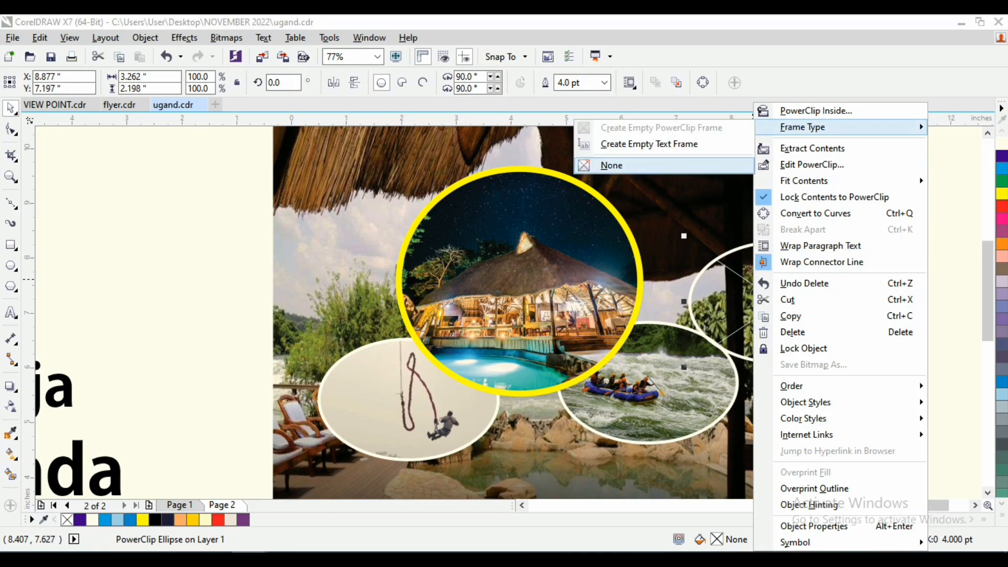
left_click(612, 165)
Step: Move the plain ellipse over the rafting ellipse and enlarge it to about 3.65 × 2.46 in as a surrounding ring
left_click_drag(773, 300, 650, 374)
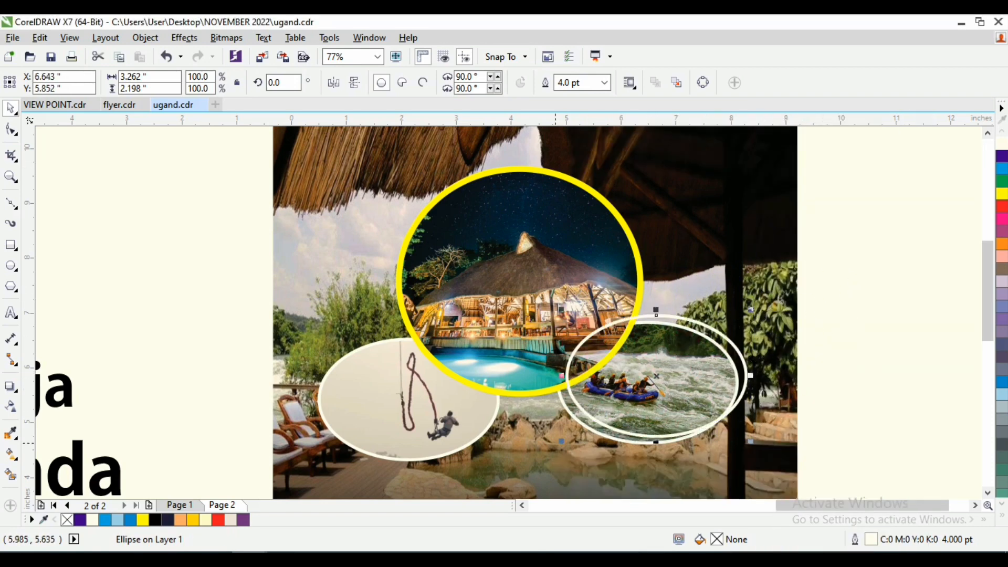
left_click_drag(560, 441, 540, 456)
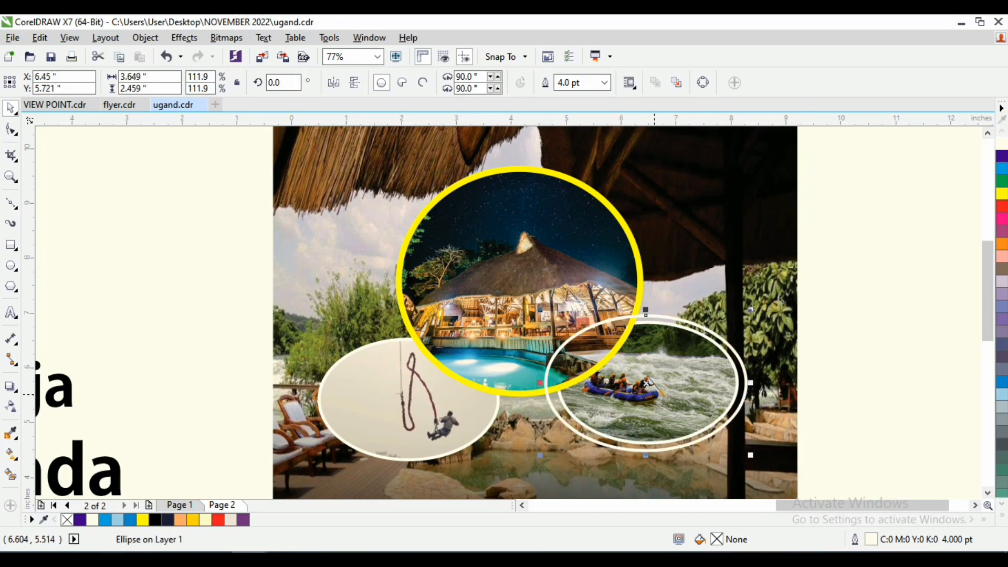
left_click_drag(646, 381, 649, 382)
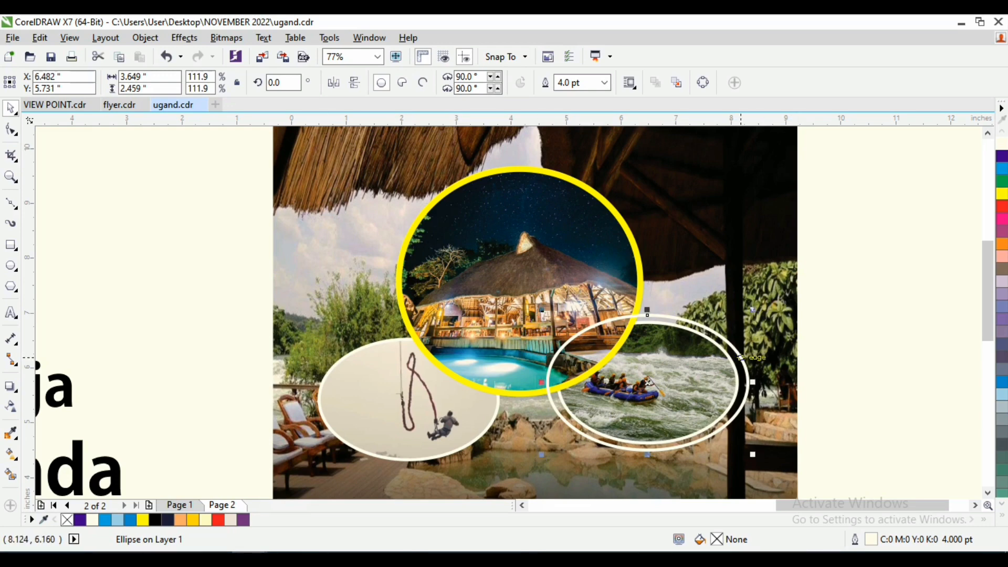
Step: Rotate the outer ring around the rafting ellipse very slightly clockwise, to about 359.2°
left_click(741, 358)
left_click_drag(755, 310, 850, 251)
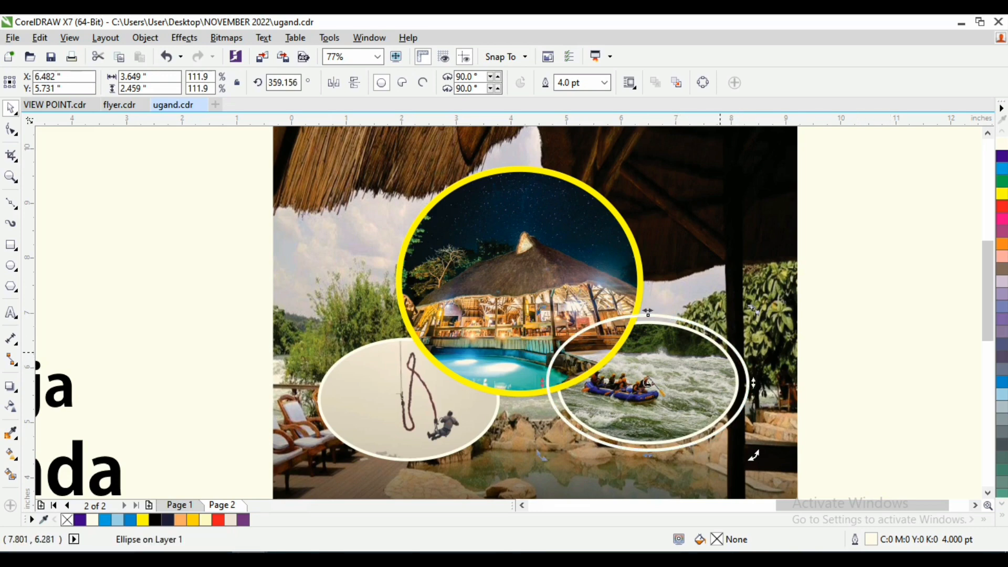
left_click(649, 381)
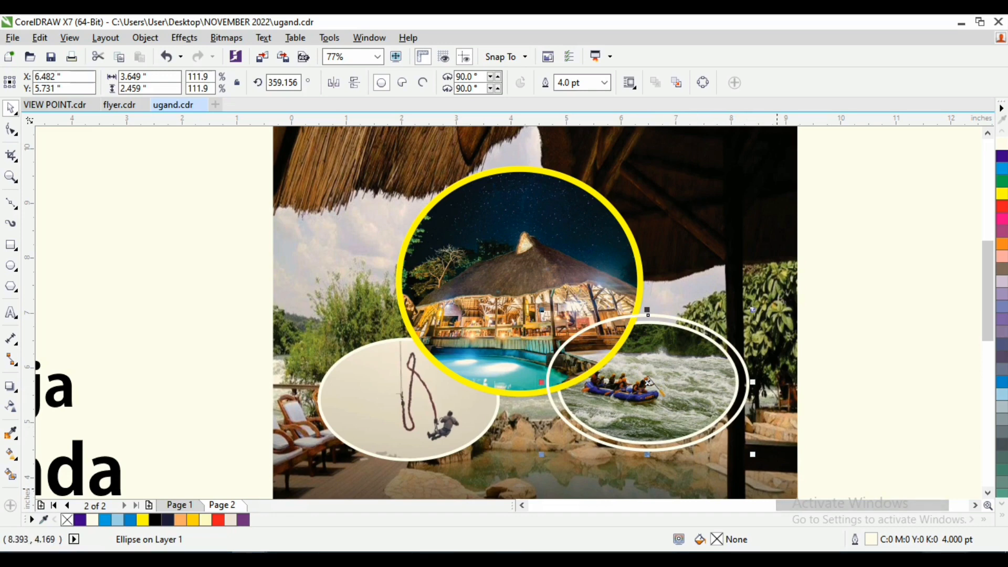
Step: Try a widely spaced dotted line style on the outer ring's outline
key("F12")
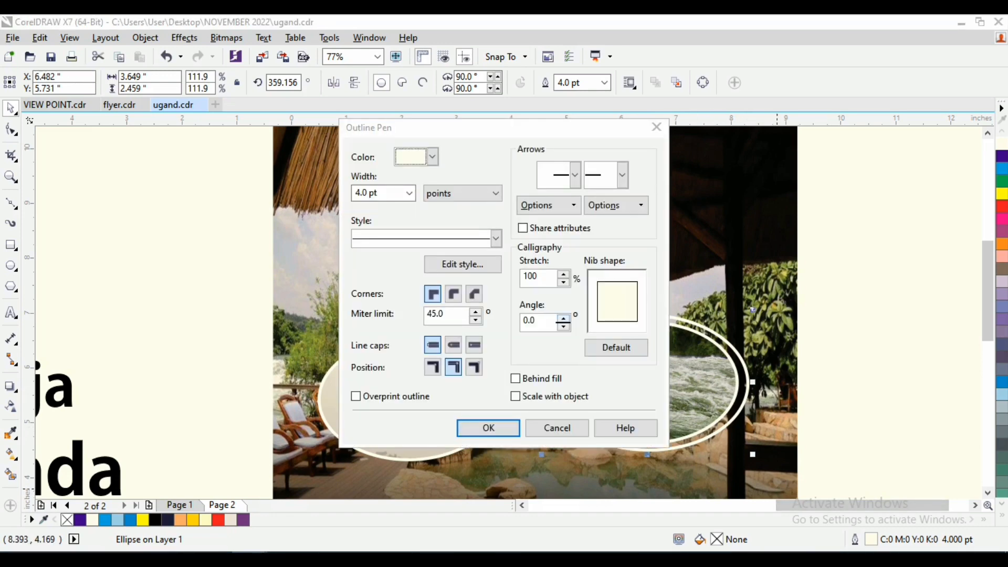
left_click(496, 238)
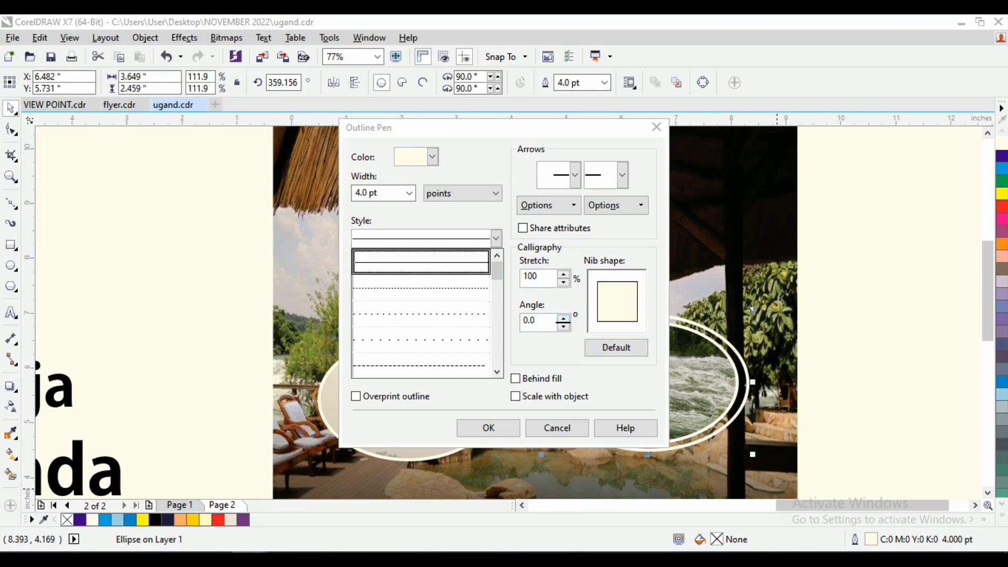
left_click(422, 314)
left_click(488, 428)
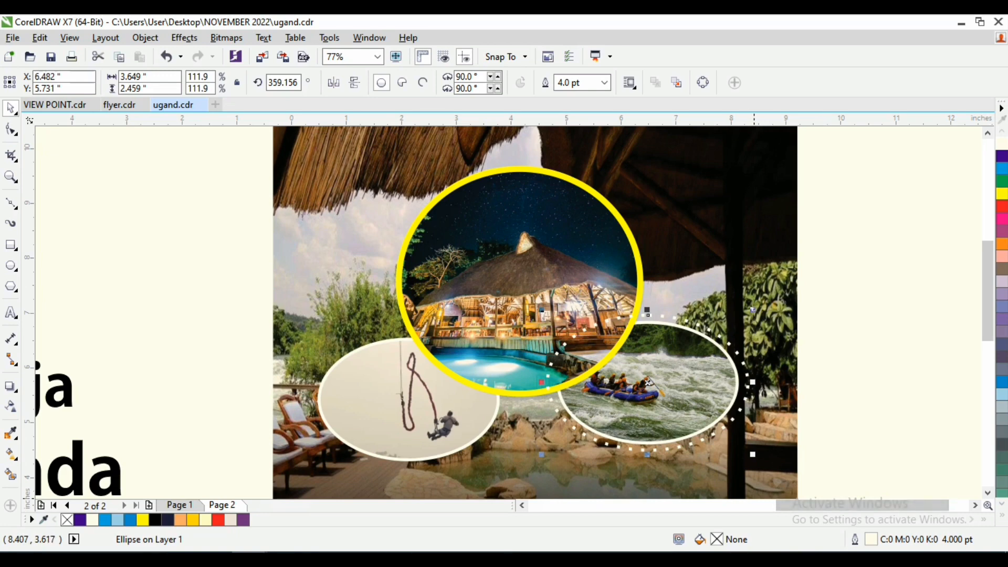
Step: Apply a short-dash line style to the outer ring's outline
key("F12")
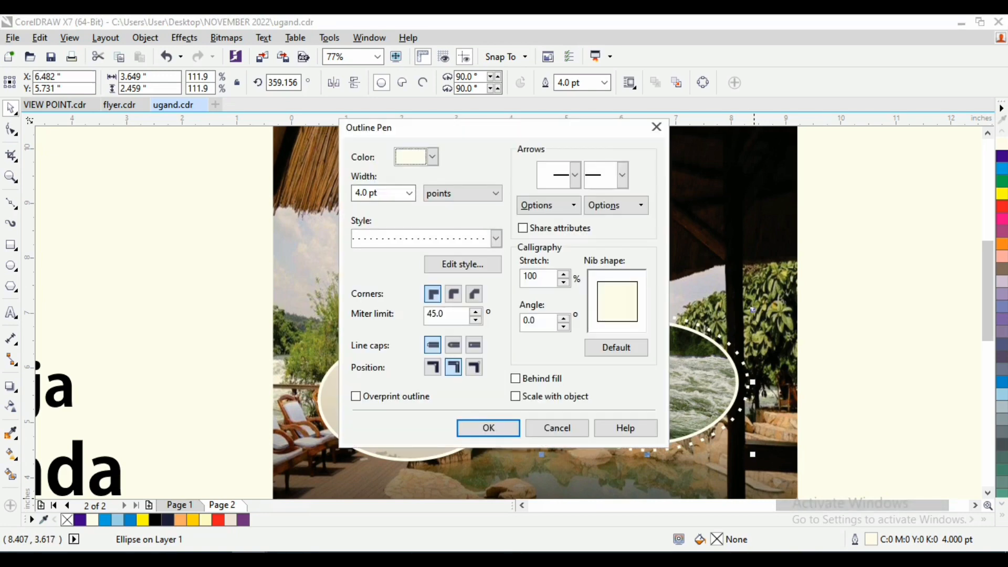
left_click(496, 239)
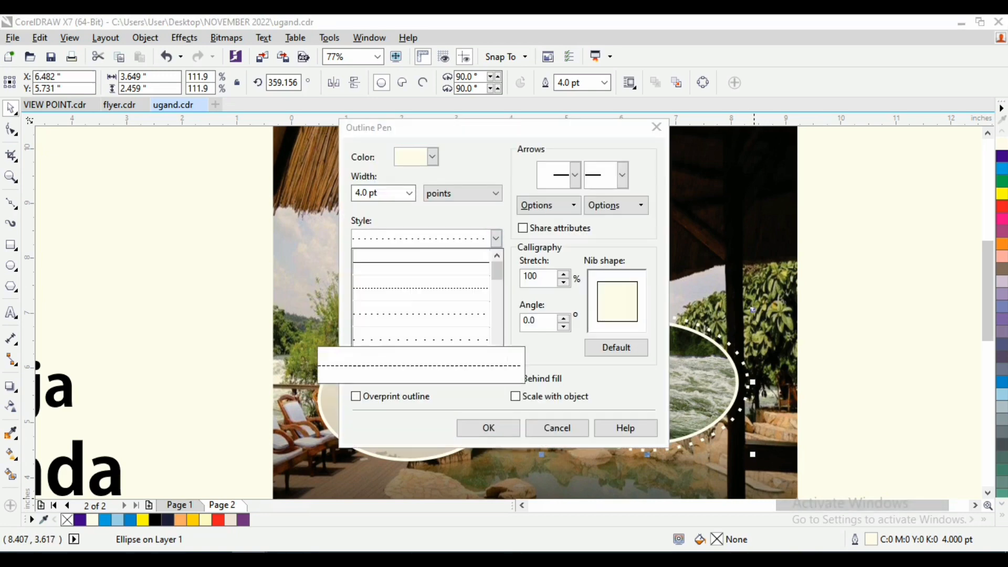
left_click(420, 365)
left_click(488, 428)
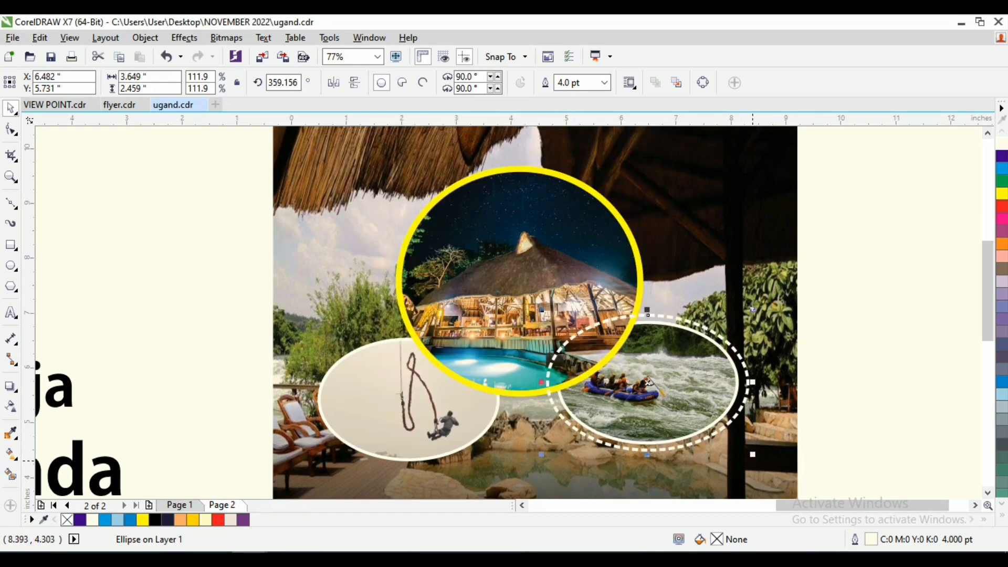
Step: Shrink the dashed outer ring to about 3.53 × 2.38 in so it fits closer around the rafting ellipse
left_click_drag(753, 454, 747, 451)
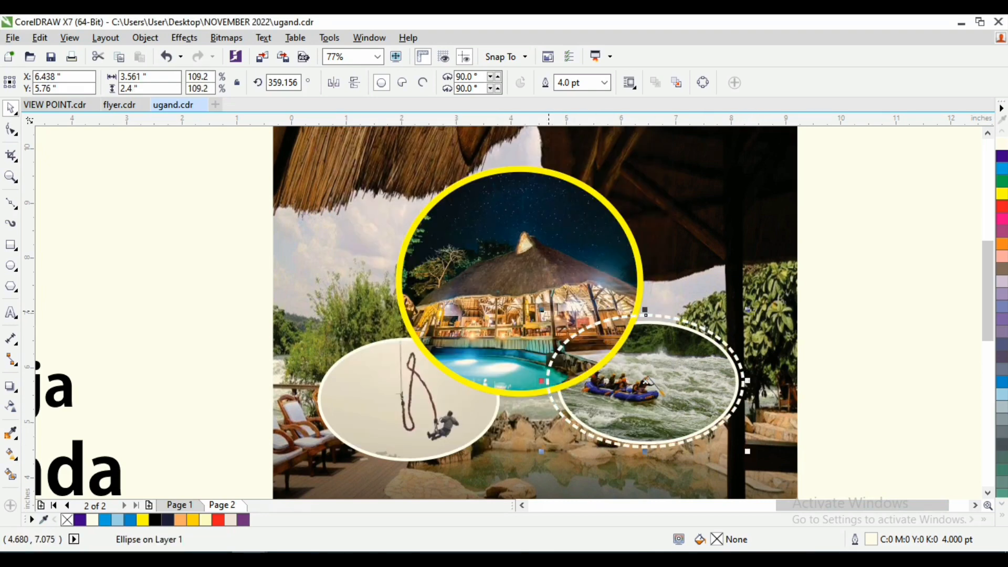
left_click_drag(646, 313, 650, 317)
left_click_drag(549, 315, 543, 310)
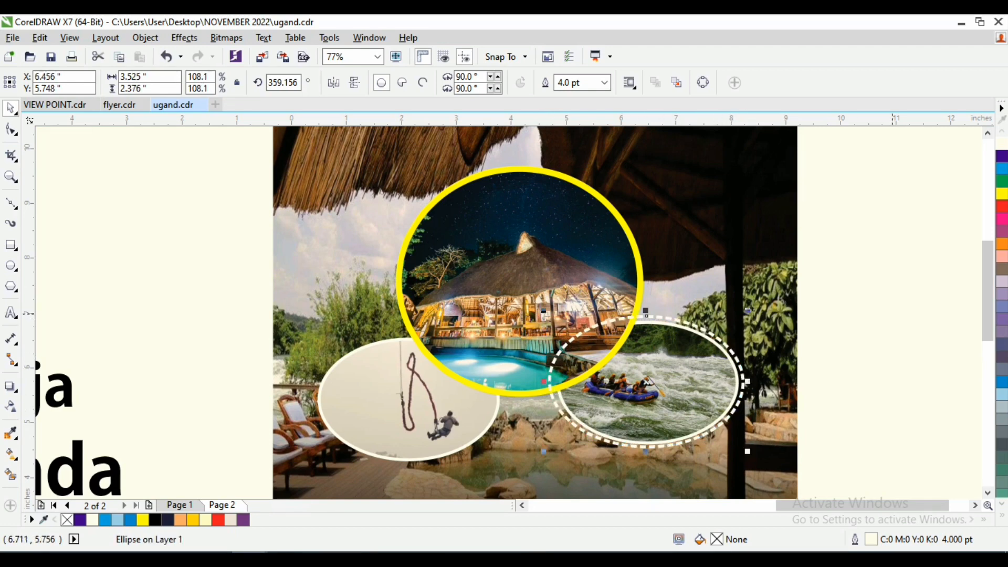
Step: Move the rafting ellipse and its dashed ring together slightly right and down, to about X 6.63 in, Y 5.68 in
left_click(905, 291)
left_click_drag(867, 259, 546, 457)
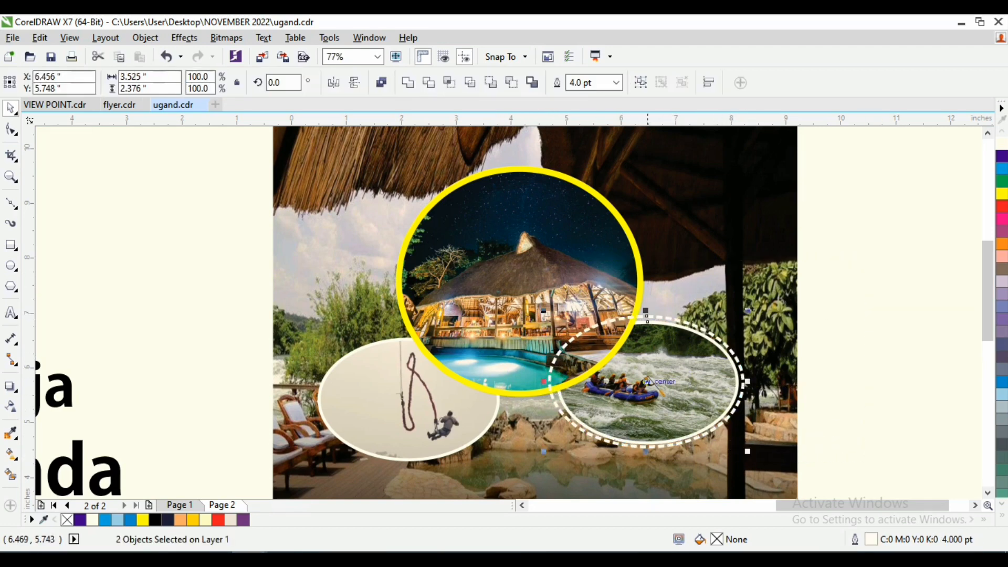
left_click_drag(646, 382, 656, 385)
Step: Try a blue fill on the rafting ellipse and ring, and try removing the dashed ring's outline
left_click(1002, 382)
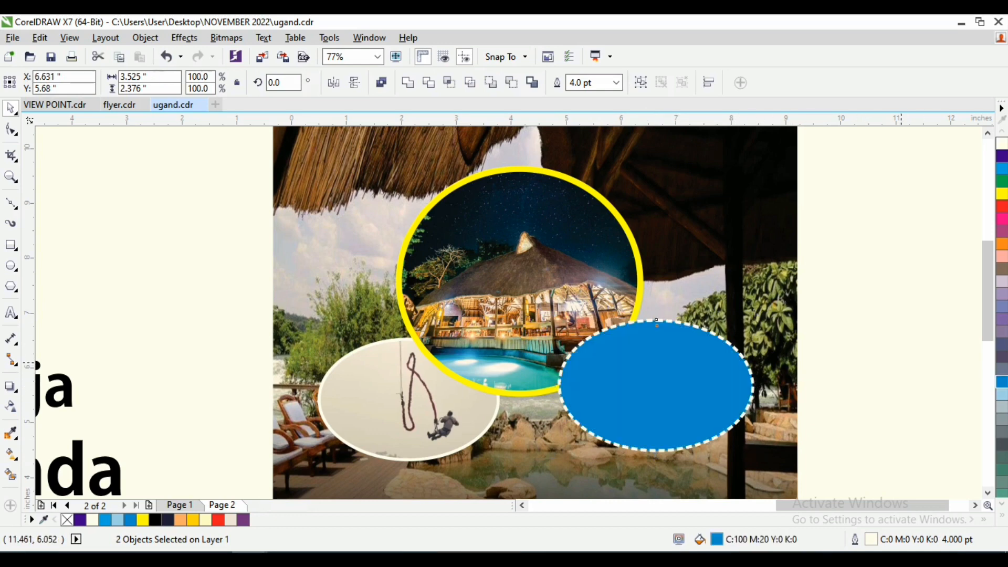
key("ctrl+z")
left_click(657, 386)
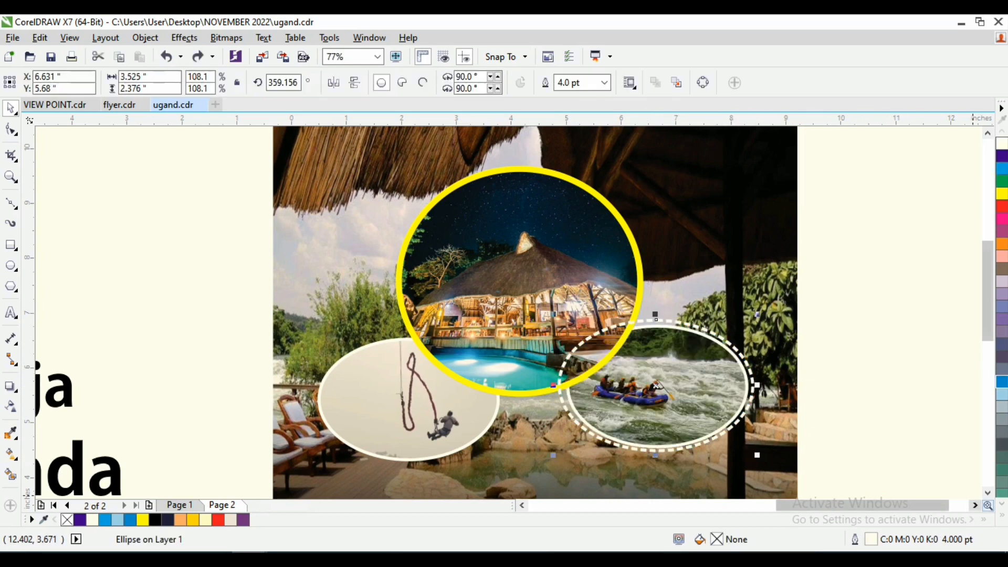
left_click(1002, 516)
right_click(952, 132)
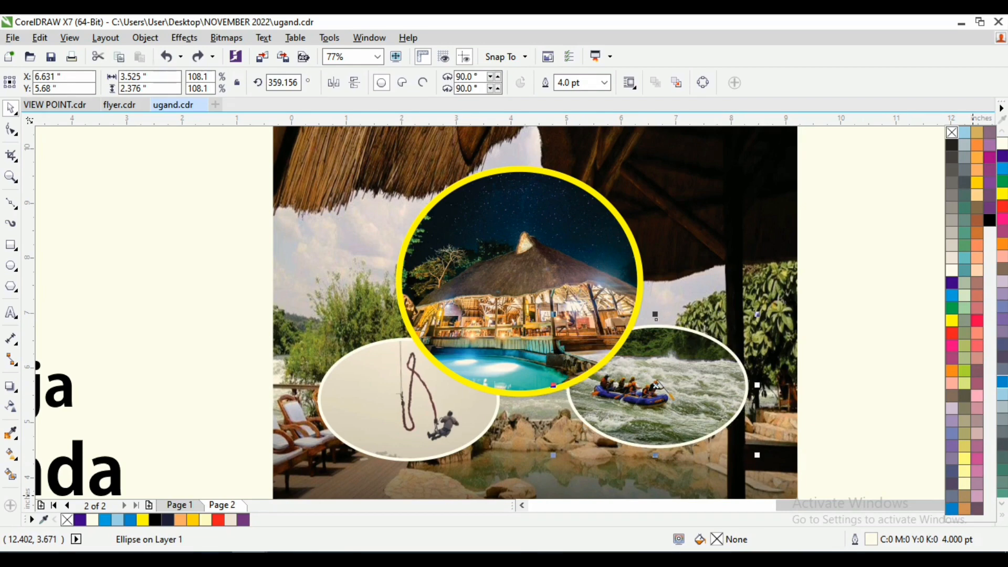
key("ctrl+z")
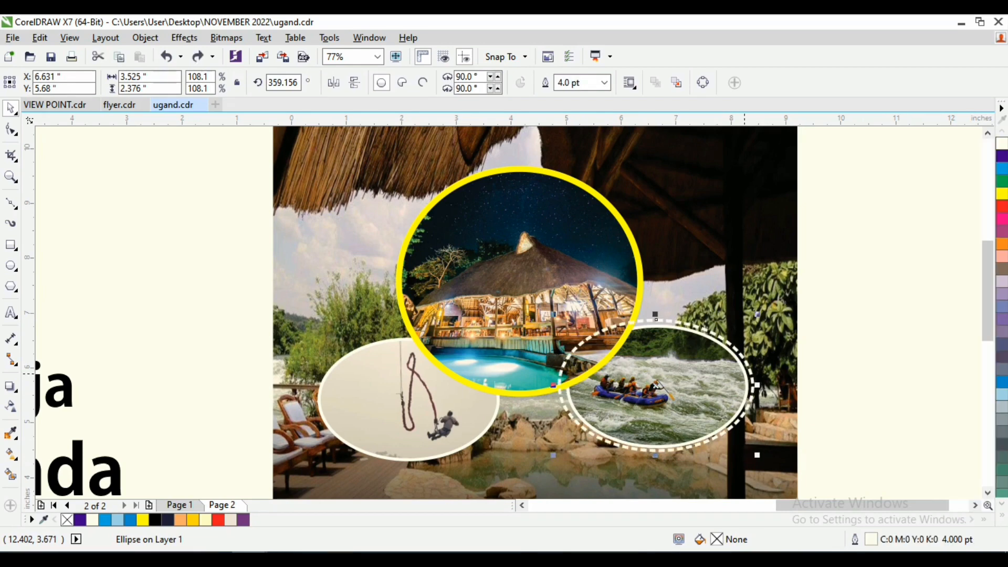
left_click(755, 387)
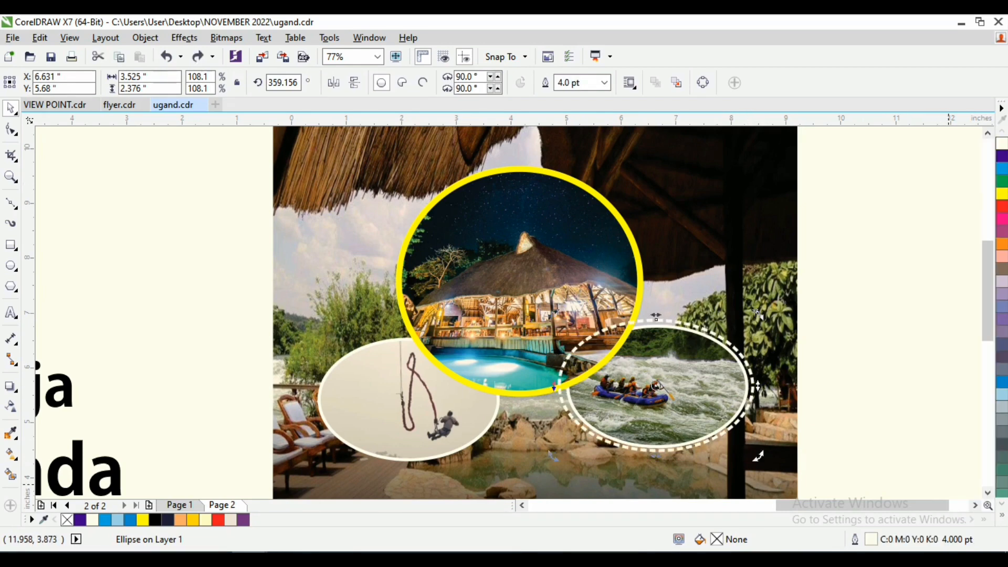
left_click(1002, 516)
right_click(952, 132)
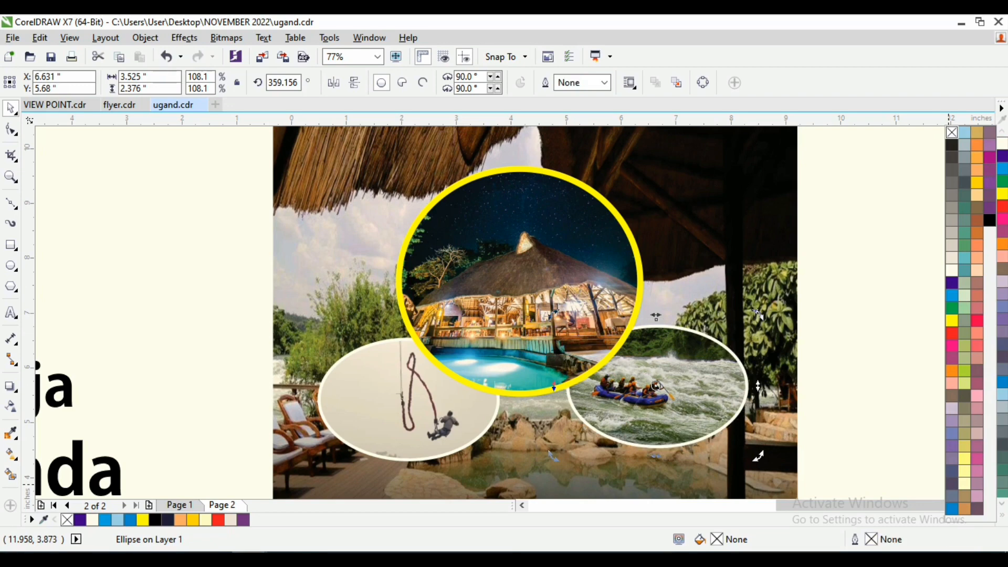
key("ctrl+z")
Step: Try rotating the dashed ring slightly clockwise, to about 358.3°
scroll(728, 413, "up", 2)
scroll(728, 414, "up", 2)
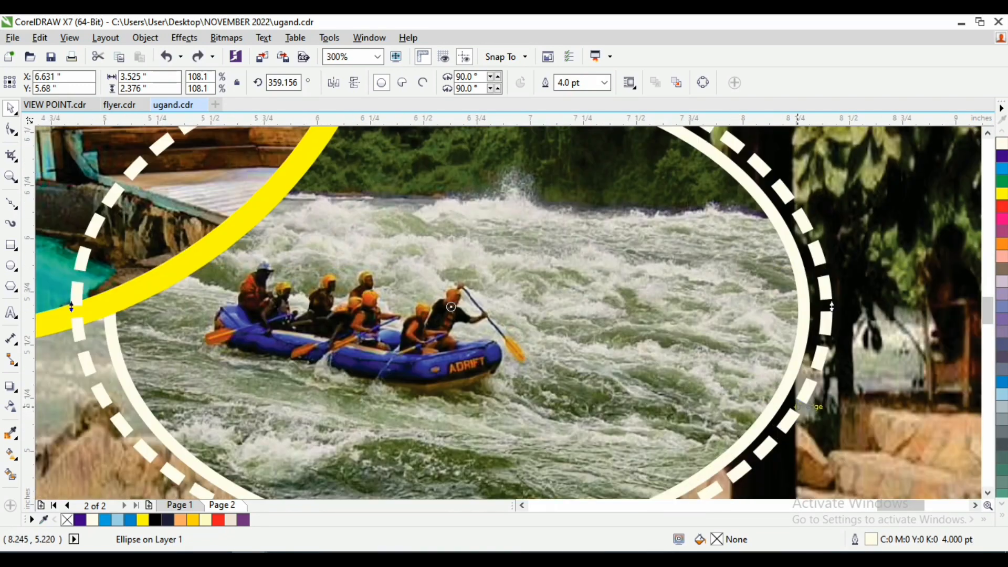
left_click_drag(832, 307, 832, 312)
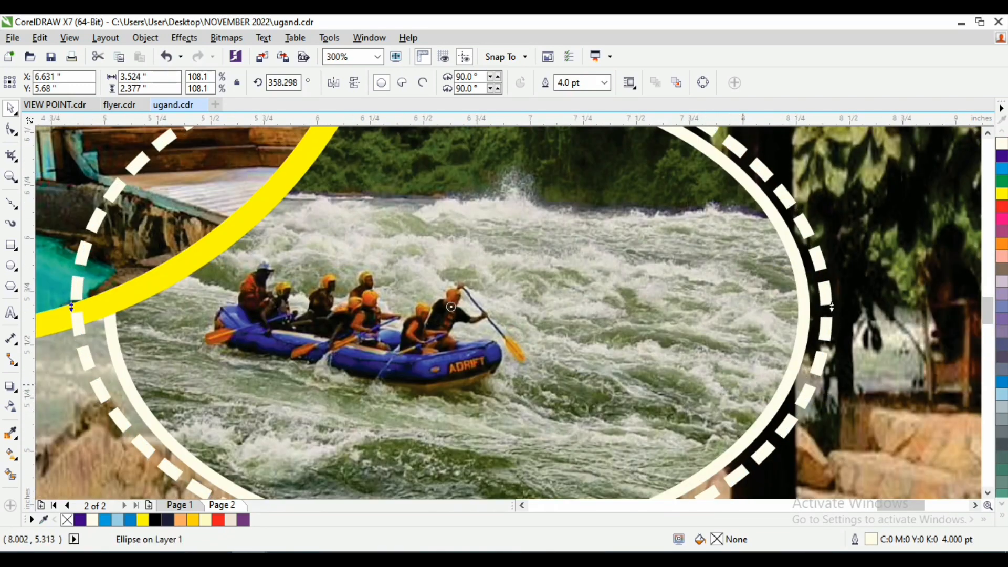
key("ctrl+z")
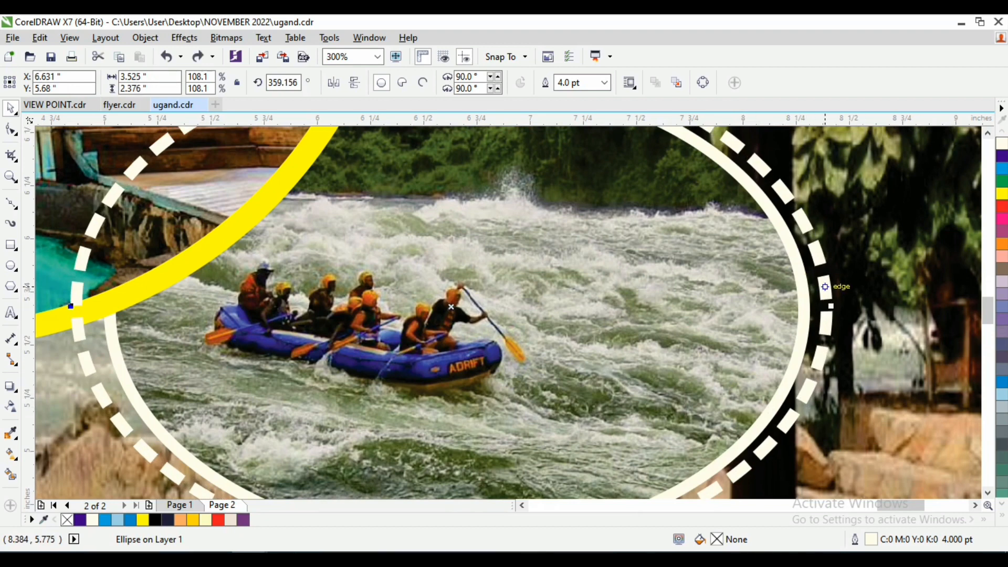
Step: Shift the dashed ring aside and remove the solid outline from the rafting photo's ellipse
left_click_drag(832, 307, 736, 300)
left_click(785, 297)
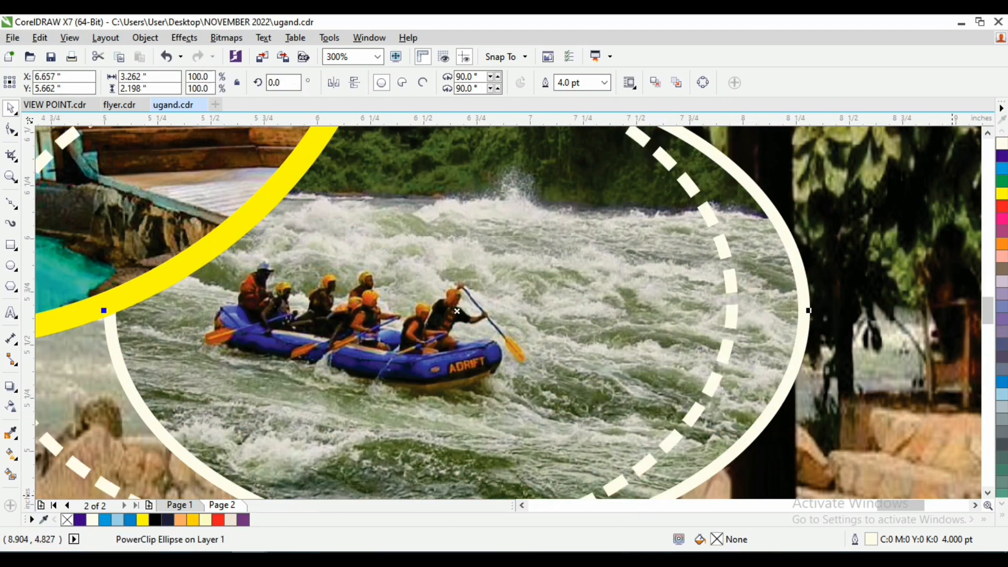
left_click(1002, 515)
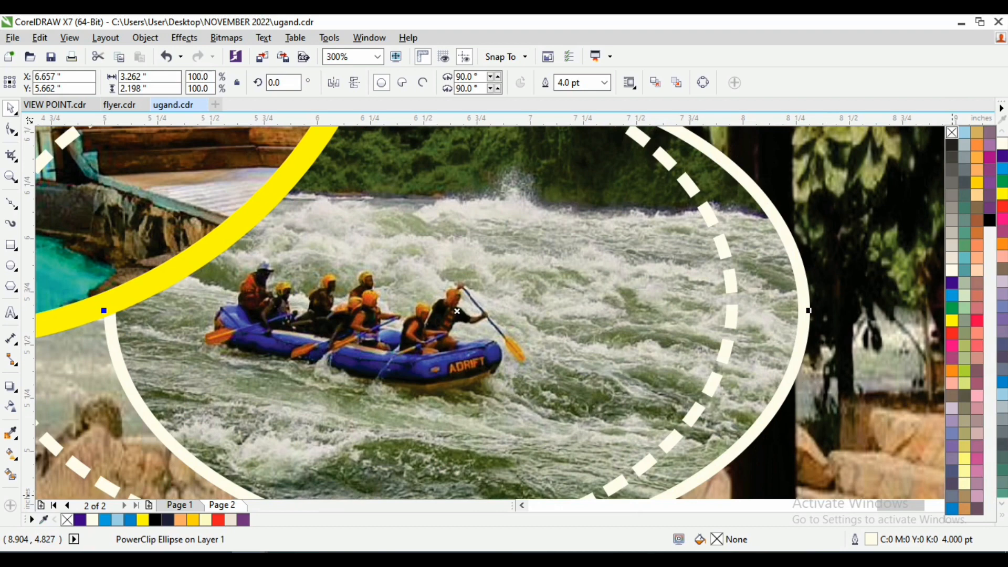
right_click(952, 132)
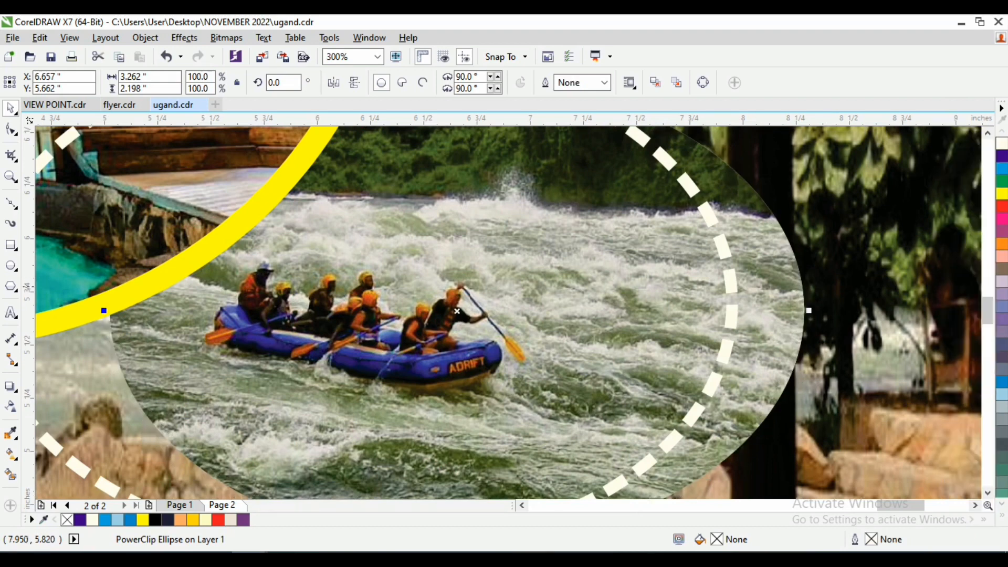
Step: Move the dashed ring back so that it surrounds the rafting photo
left_click_drag(730, 274, 836, 285)
key("F3")
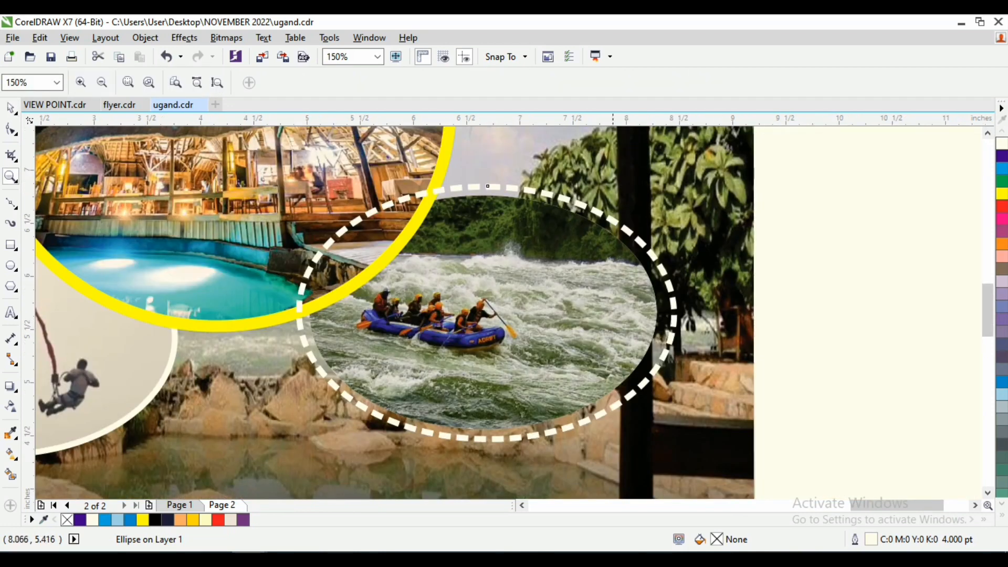
key("F3")
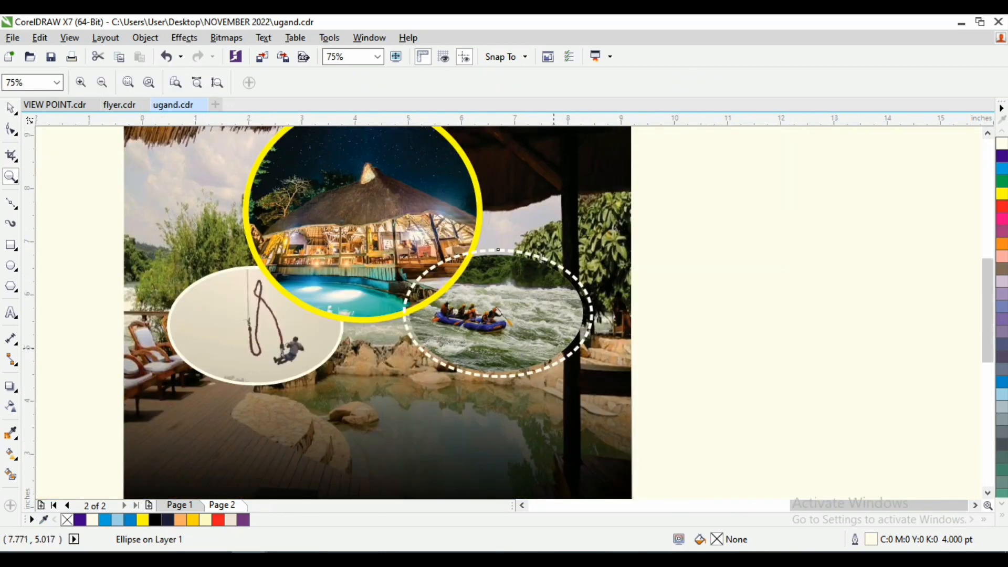
Step: Remove the solid outline from the bungee photo's ellipse
key("space")
left_click(255, 326)
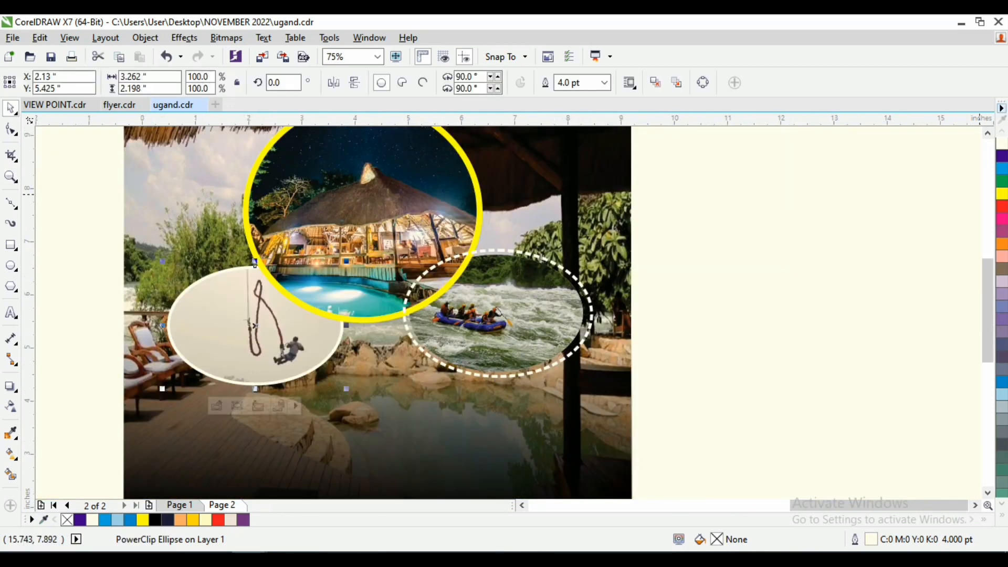
left_click(1002, 515)
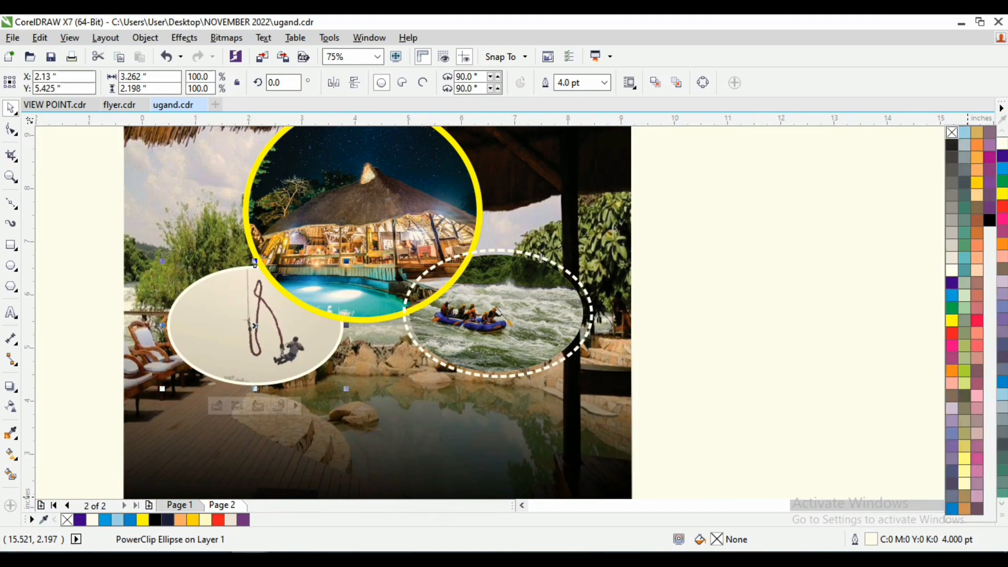
right_click(952, 133)
Step: Place a copy of the rafting photo's dashed ring centred around the bungee ellipse
left_click(592, 309)
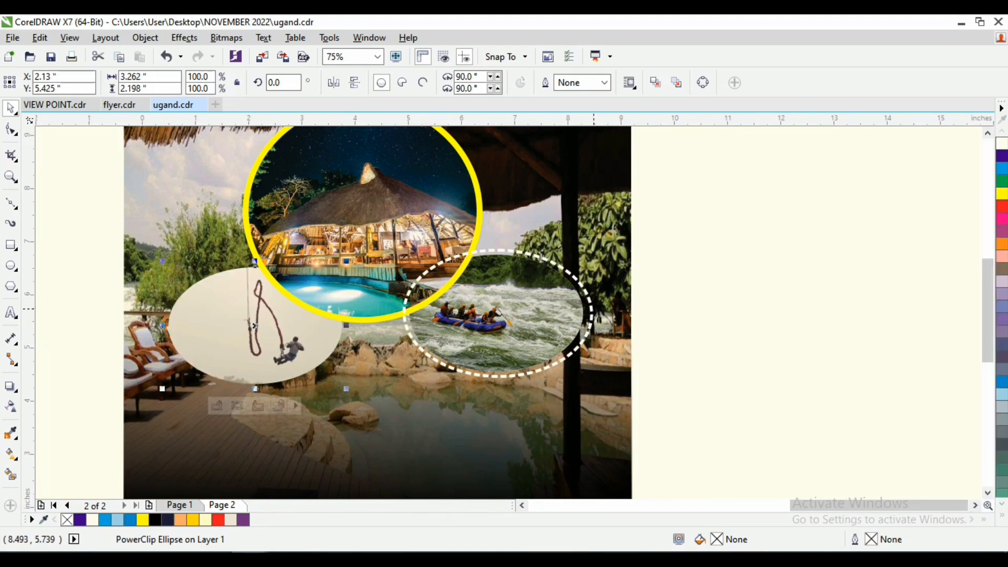
left_click(591, 312)
left_click_drag(591, 313, 299, 319)
scroll(248, 324, "up", 3)
key("z")
key("F3")
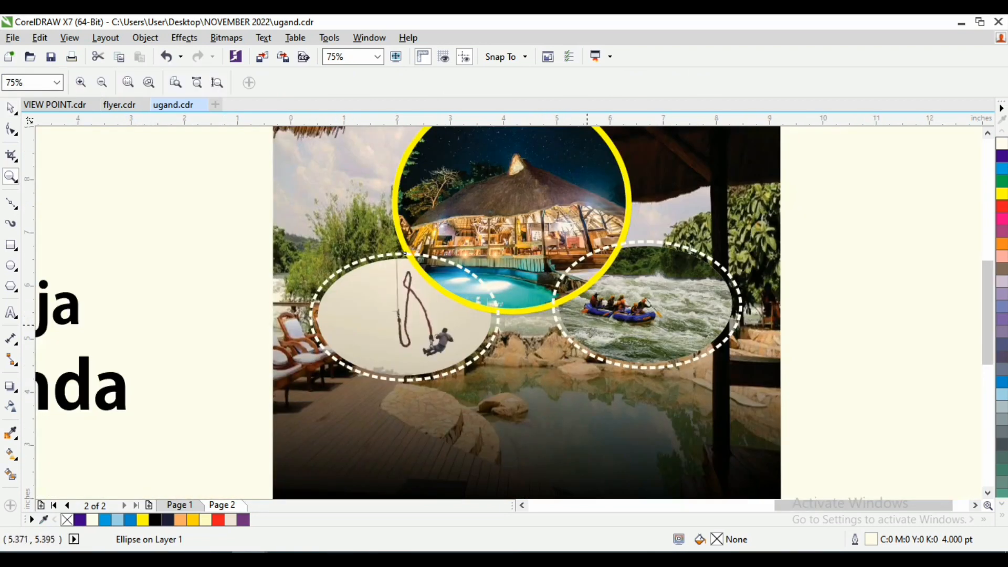
Step: Bring the yellow-outlined lodge photo in front of both dashed rings
left_click(620, 194)
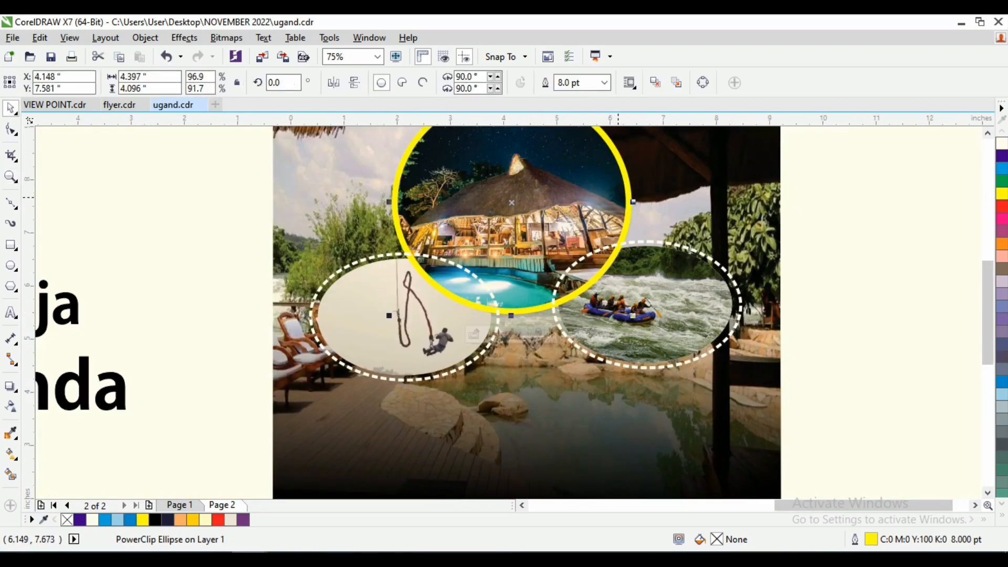
key("shift+Page_Up")
key("F3")
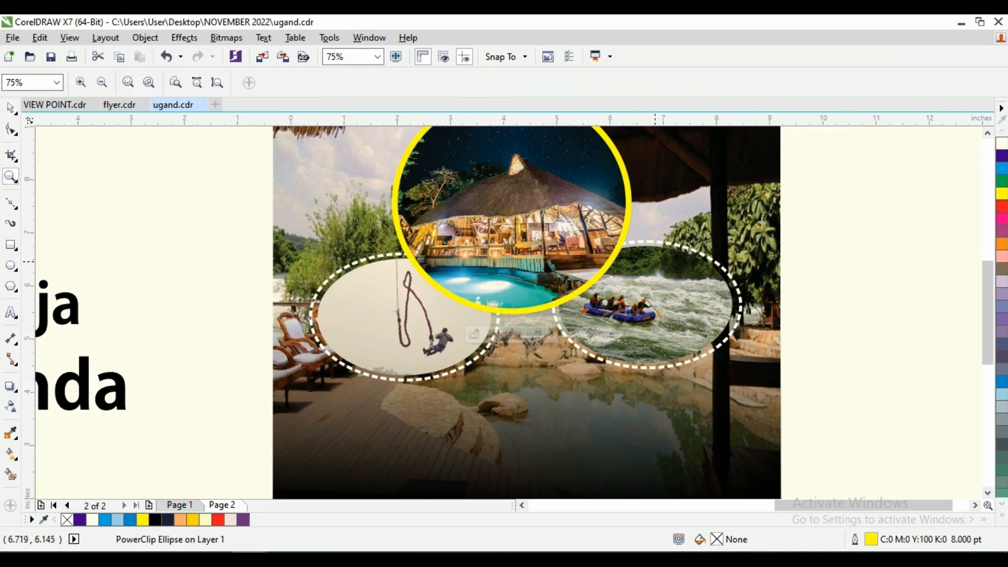
Step: Enlarge the lodge ellipse to about 4.81 × 4.38 in above the two smaller photos
left_click_drag(355, 158, 604, 296)
key("space")
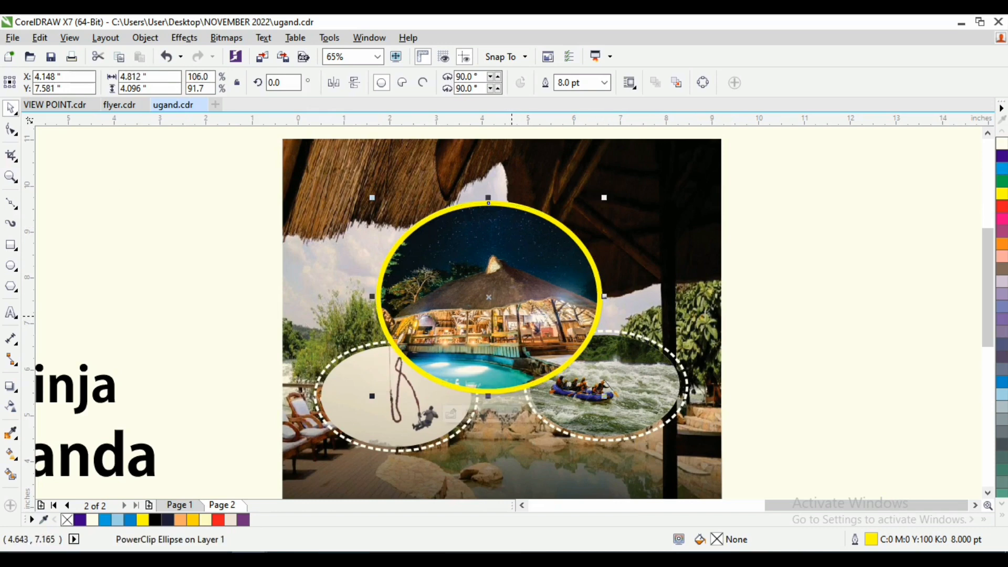
left_click_drag(488, 202, 495, 190)
left_click(823, 309)
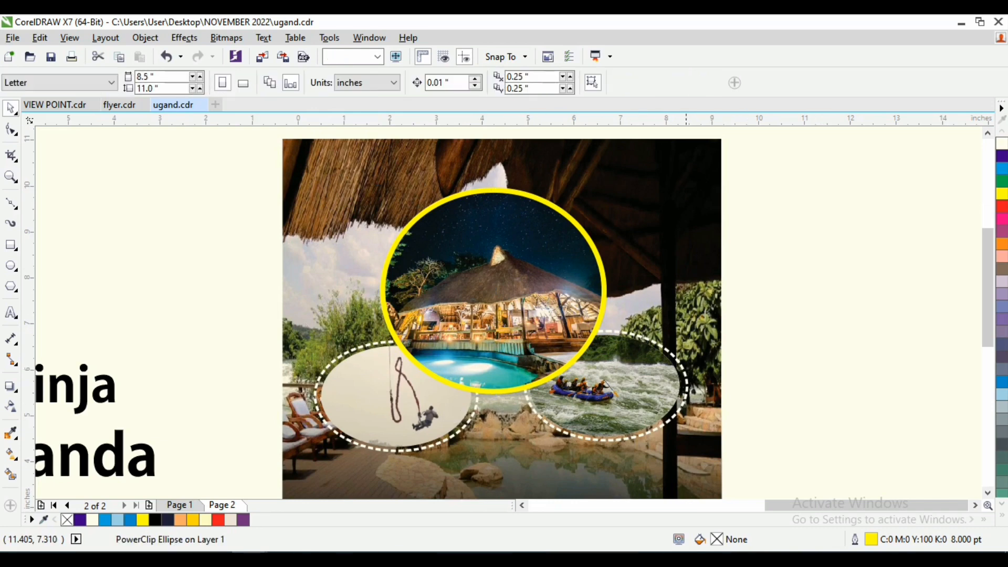
Step: Group the rafting and bungee photos with their own dashed rings and align the two groups' centres horizontally
left_click_drag(761, 327, 461, 468)
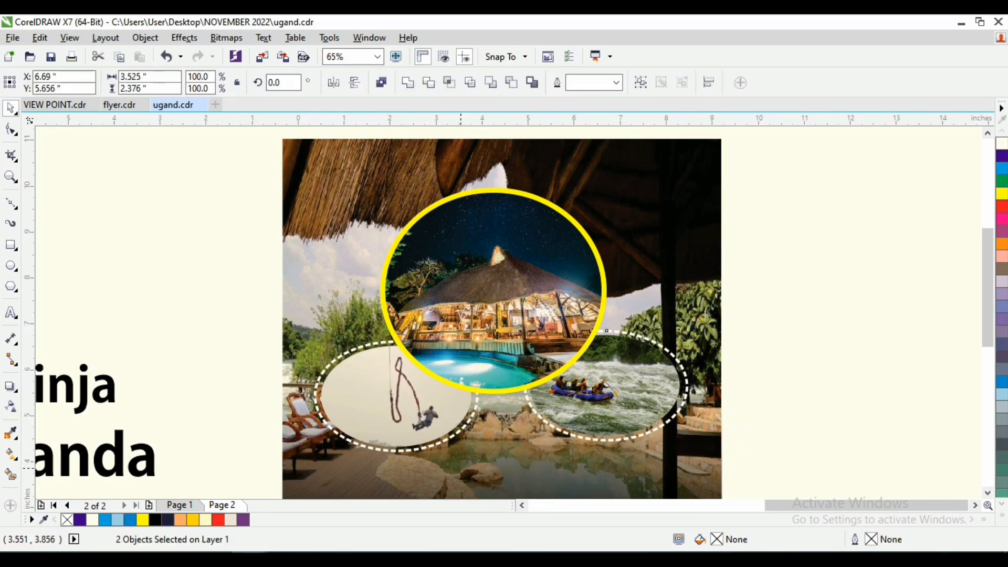
left_click_drag(227, 294, 503, 493)
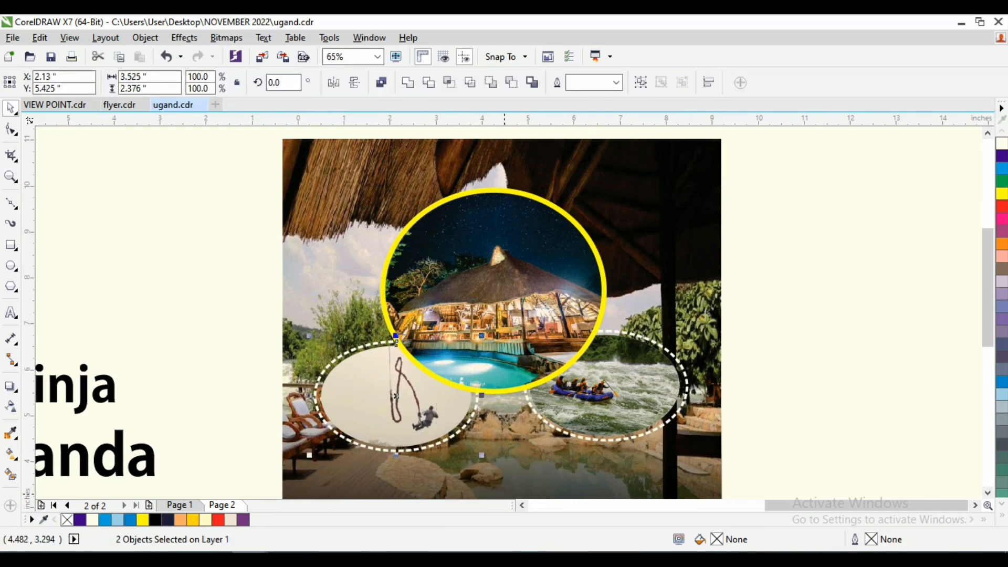
key("ctrl+g")
left_click(596, 390, "shift")
key("e")
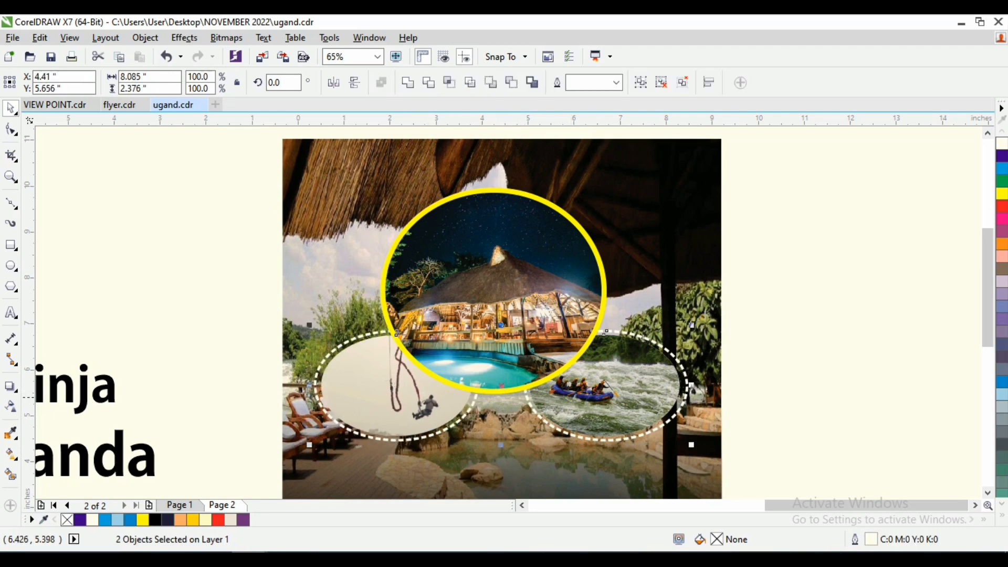
Step: Move the lodge ellipse slightly up and right, to about X 4.37 in, Y 7.96 in
left_click(790, 373)
left_click_drag(539, 329, 545, 318)
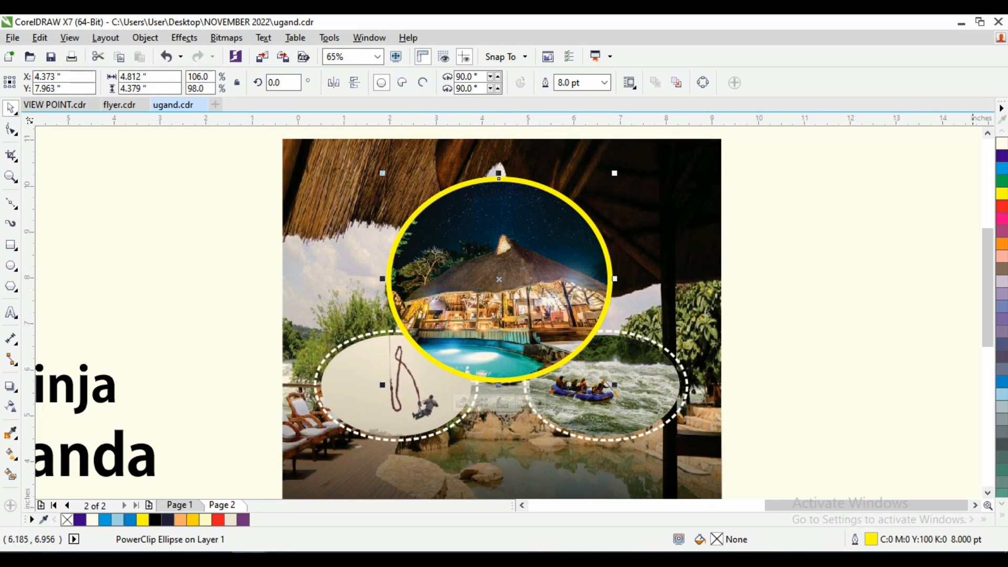
Step: Draw a rectangle about 3.87 × 6.34 in from the lodge ellipse's lower edge down to the flyer's bottom edge
left_click_drag(988, 317, 987, 366)
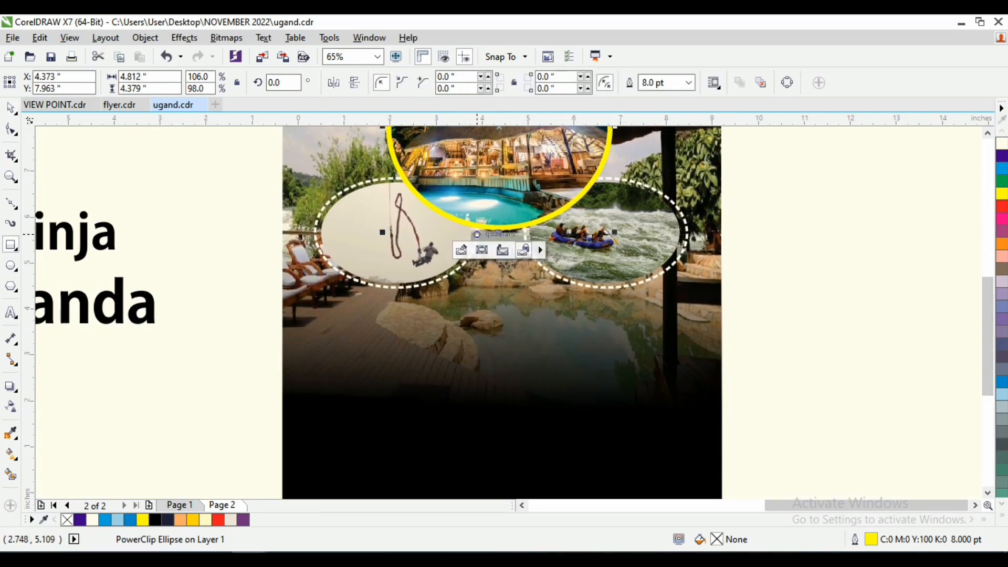
left_click_drag(412, 212, 591, 473)
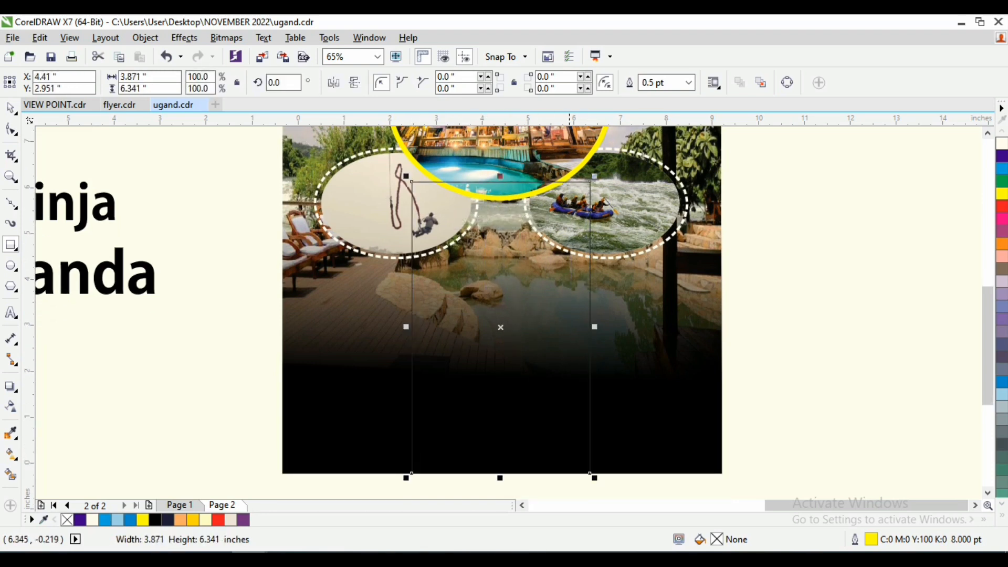
key("space")
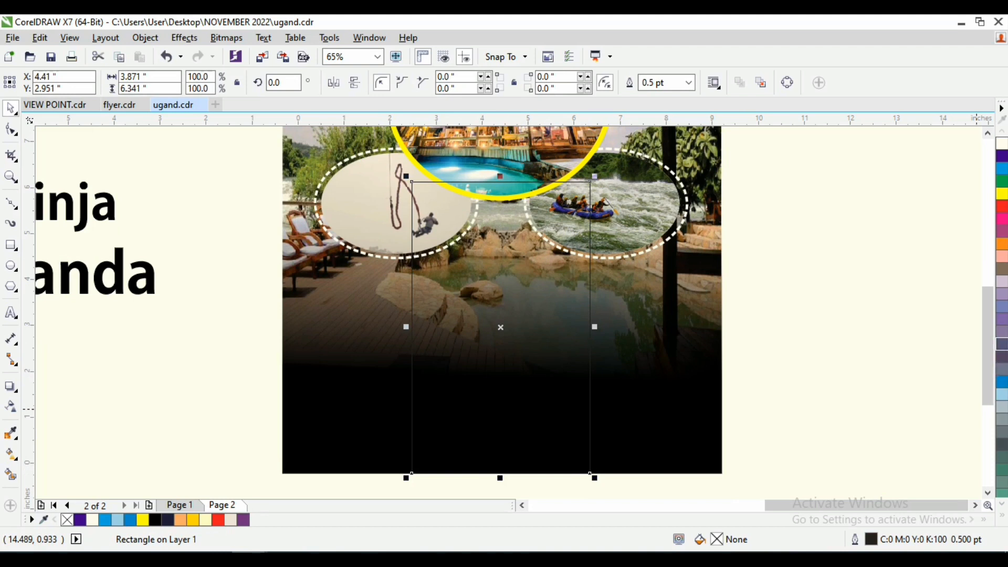
Step: Fill the central rectangle with the muted navy blue C60 M40 Y0 K40 and keep it selected
left_click(1002, 344)
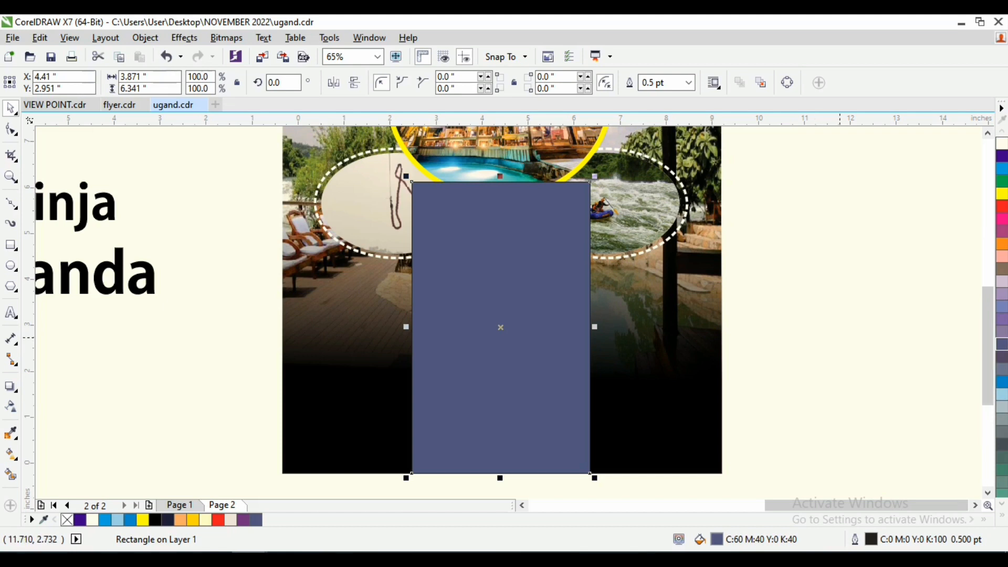
left_click(840, 333)
key("z")
key("space")
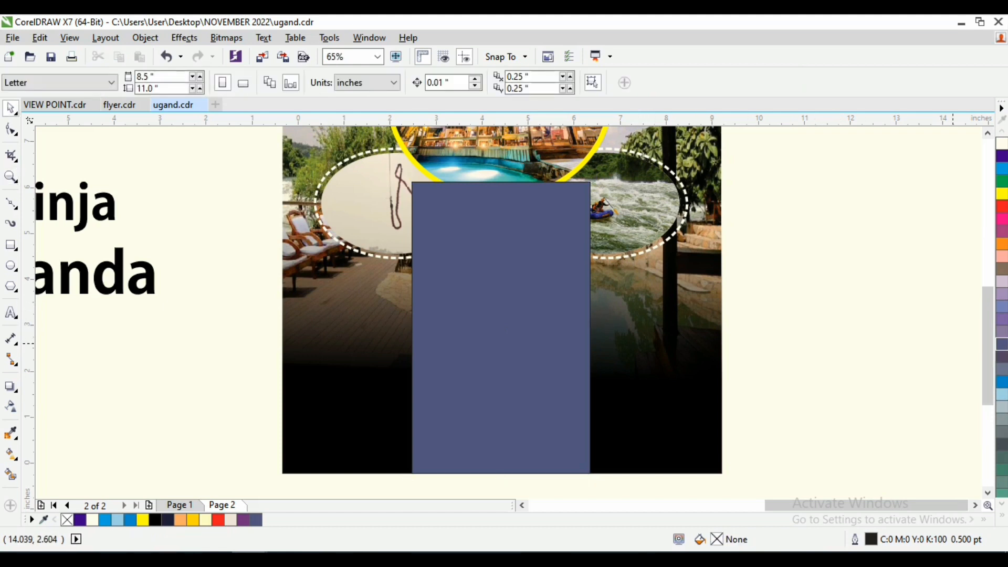
left_click_drag(1002, 345, 981, 387)
left_click(454, 325)
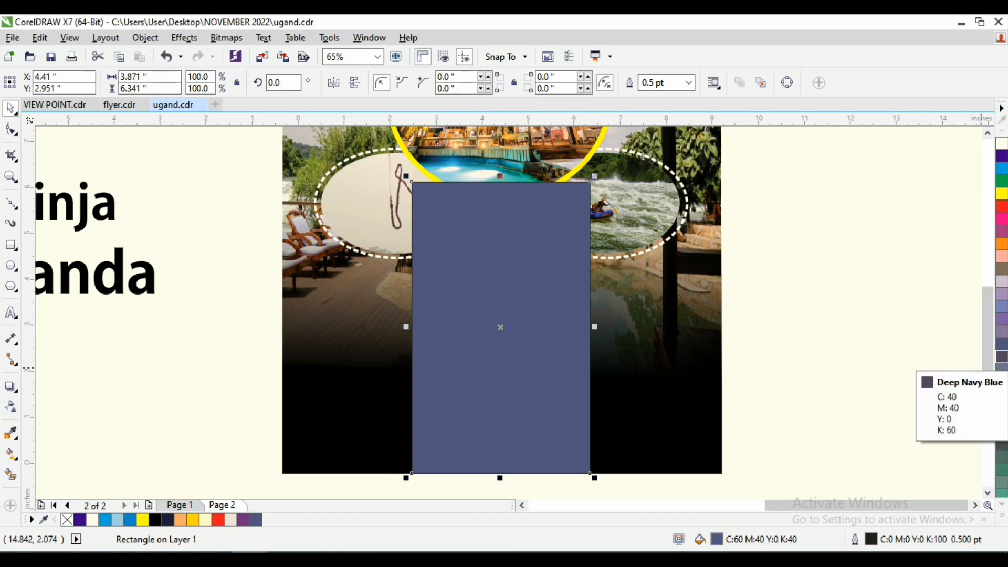
Step: Fill the central rectangle with dark purple C95 M90 Y36 K30 and remove its outline
left_click(1002, 357)
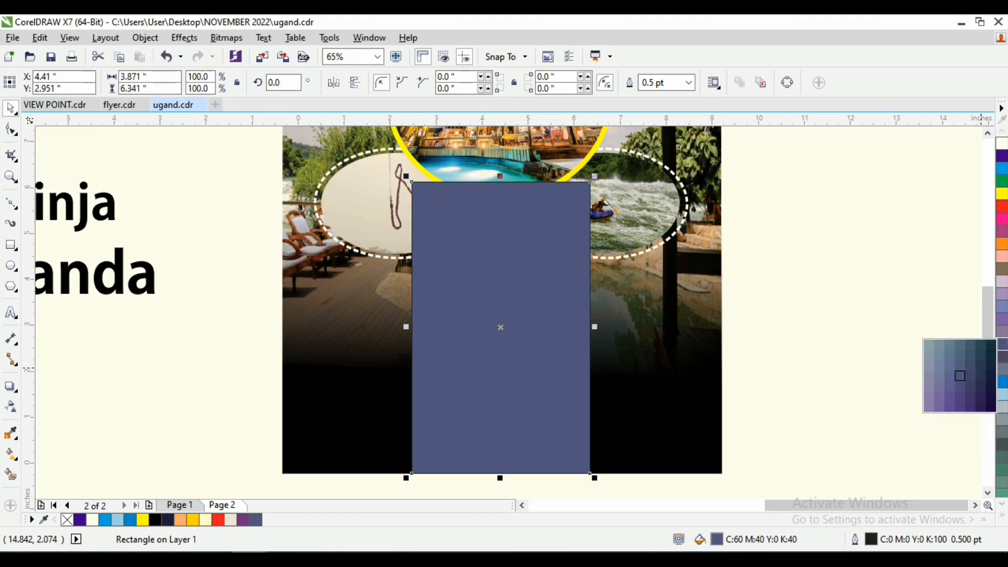
left_click(981, 395)
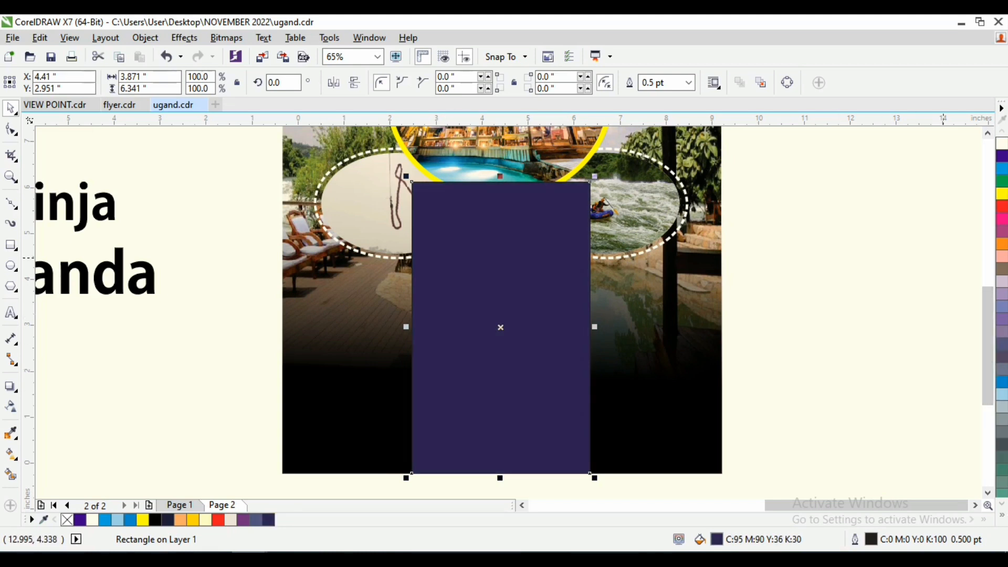
left_click(1002, 516)
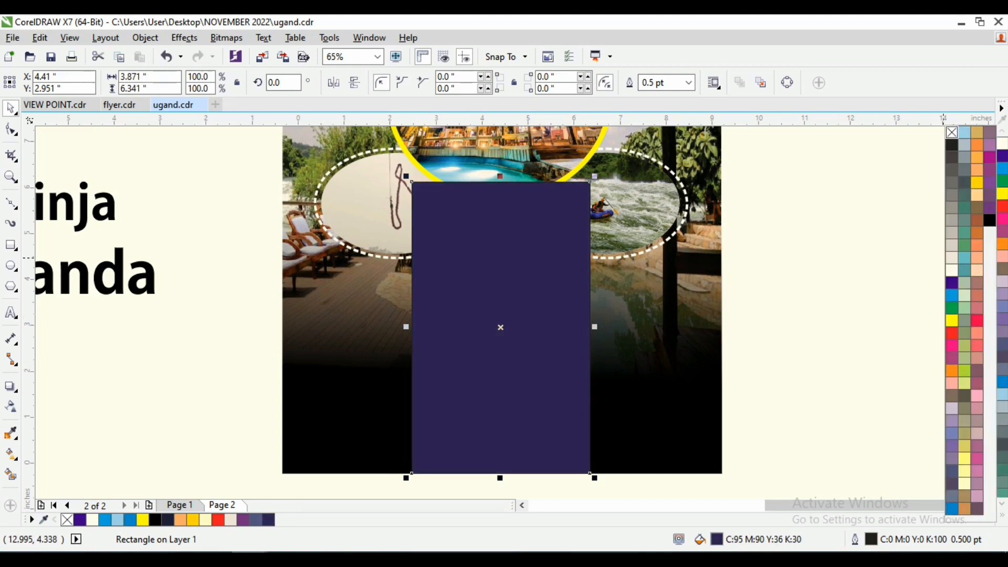
right_click(952, 132)
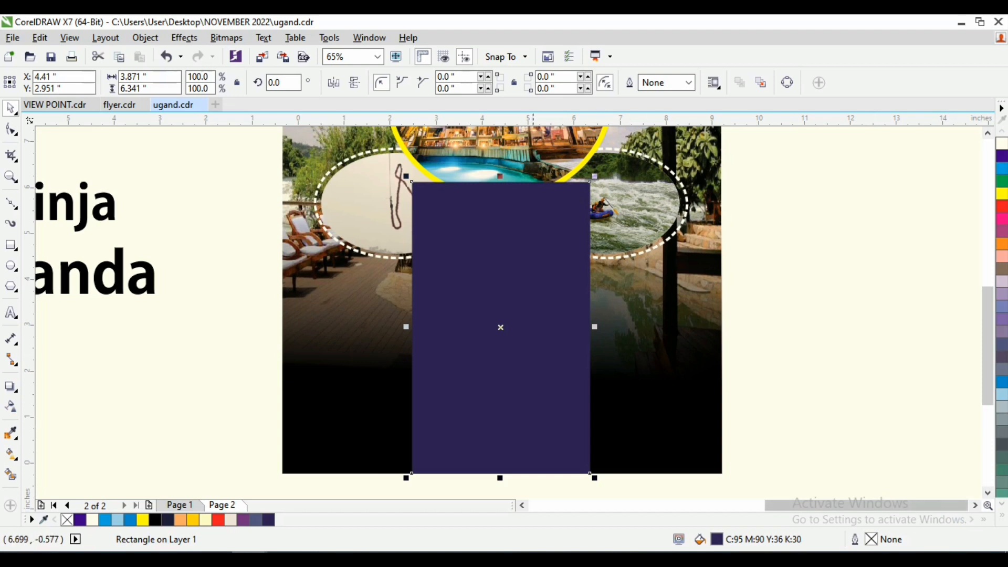
left_click(526, 346)
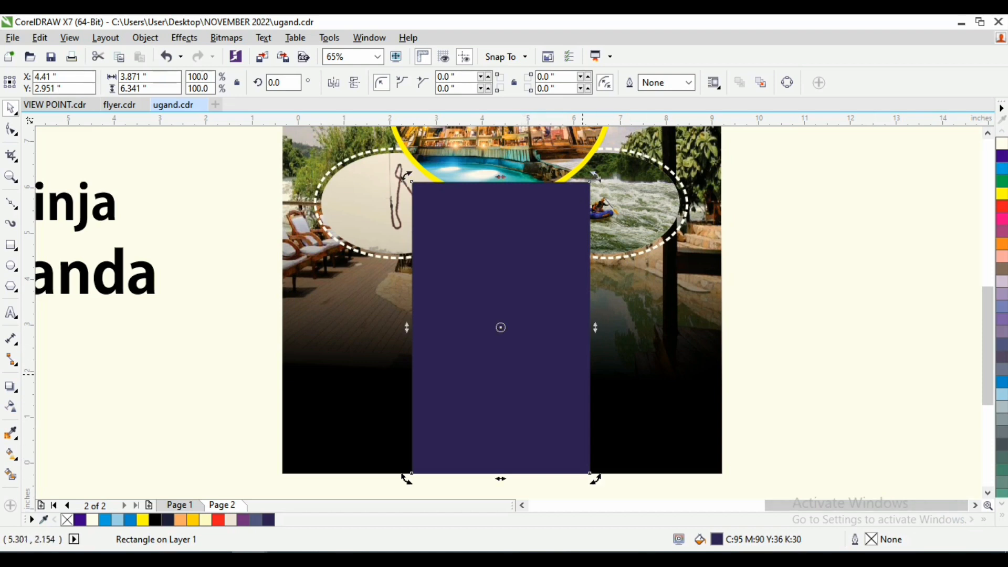
Step: Bring the lodge, bungee and rafting ellipses to the front of the layer, above the central rectangle
key("z")
right_click(542, 340)
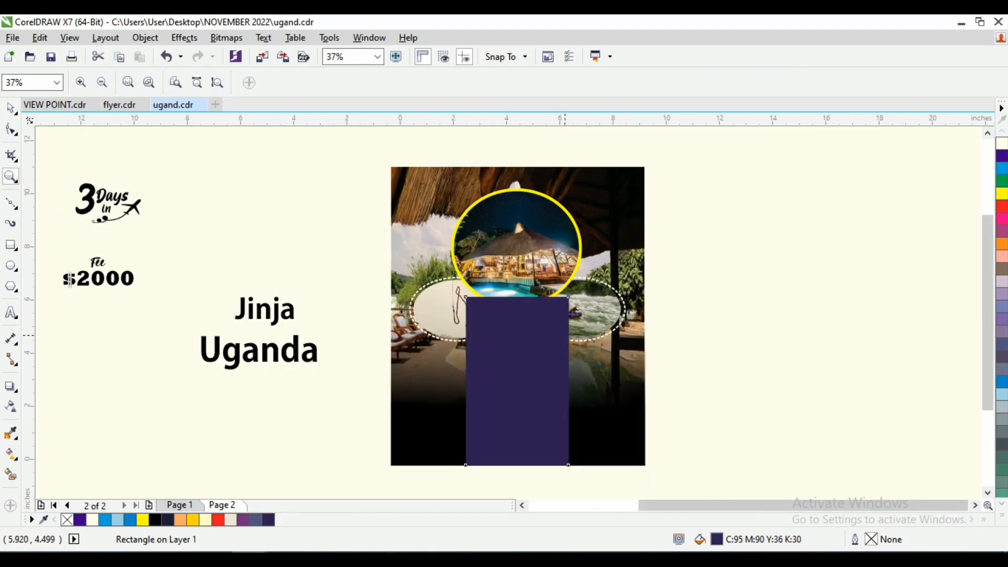
left_click_drag(675, 275, 361, 475)
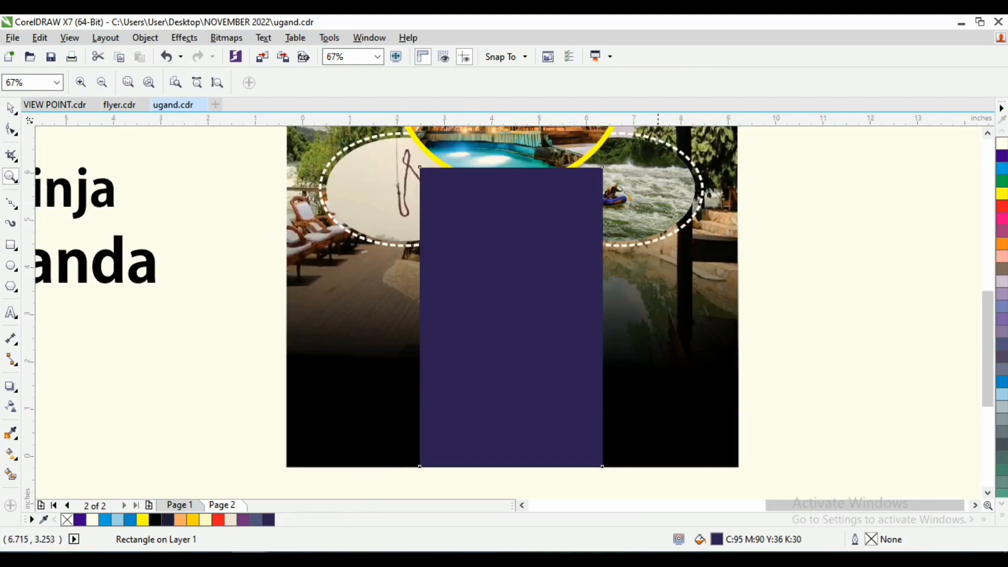
key("F3")
key("space")
left_click_drag(720, 140, 331, 370)
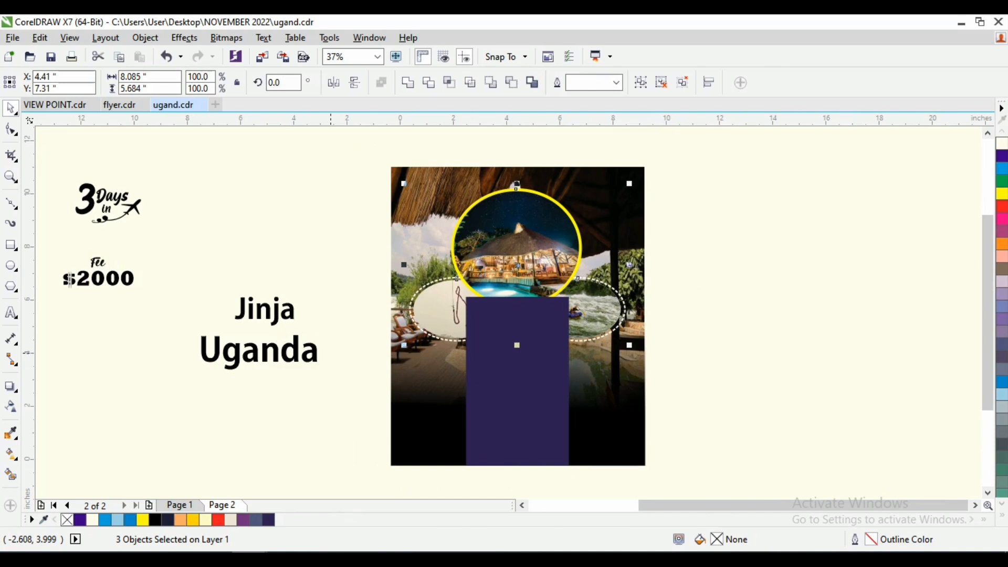
key("shift+Page_Up")
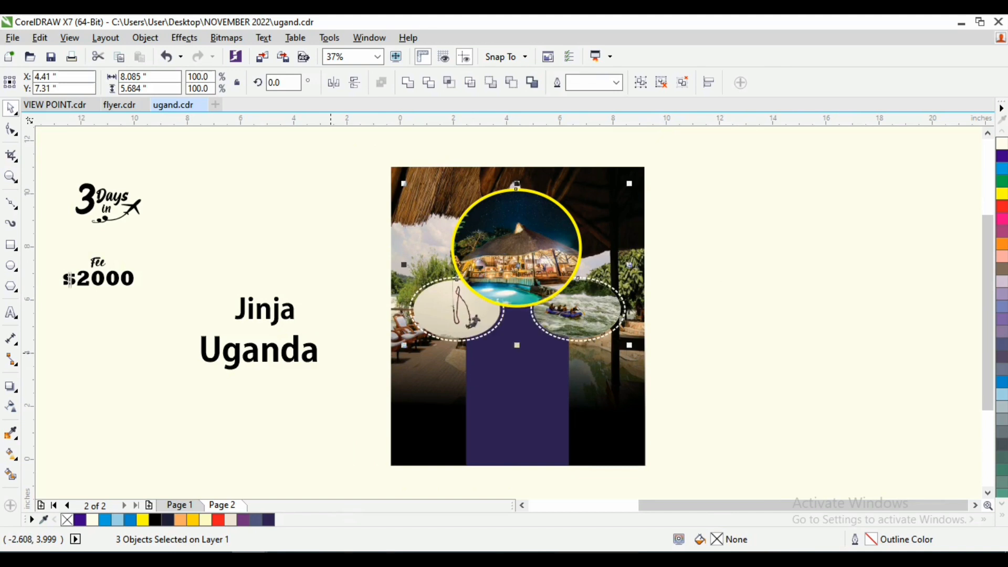
left_click(375, 358)
key("z")
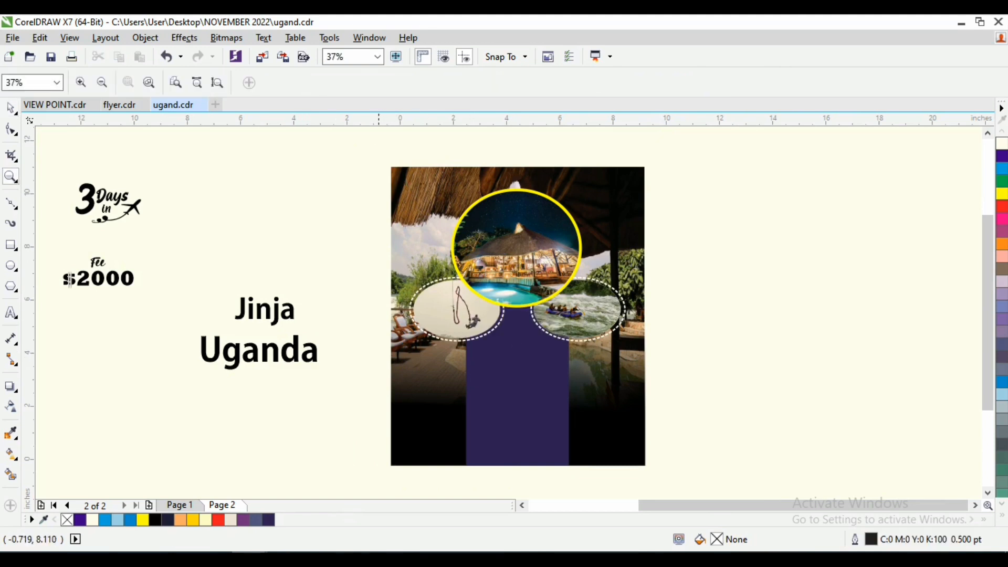
left_click_drag(368, 175, 691, 411)
key("space")
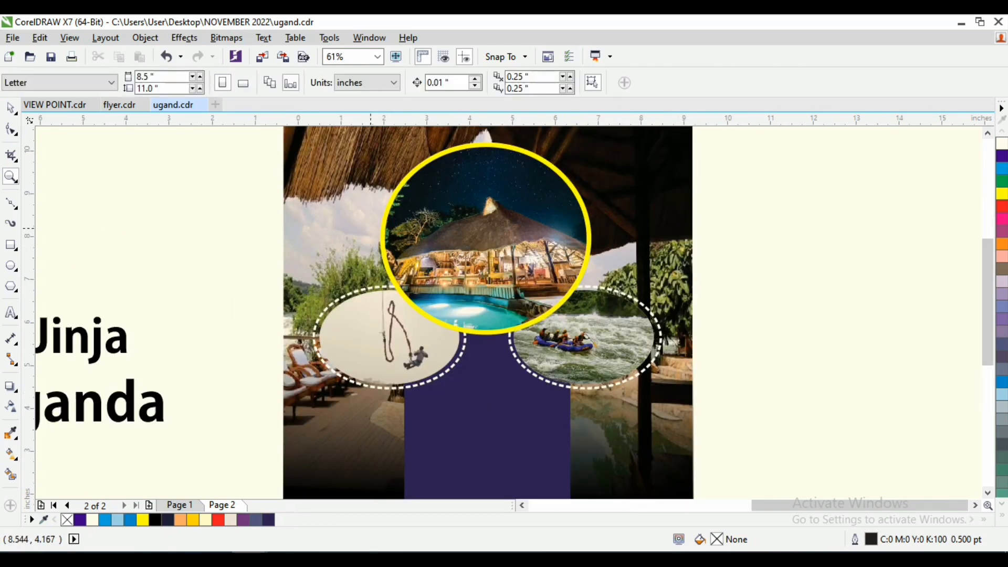
left_click(145, 38)
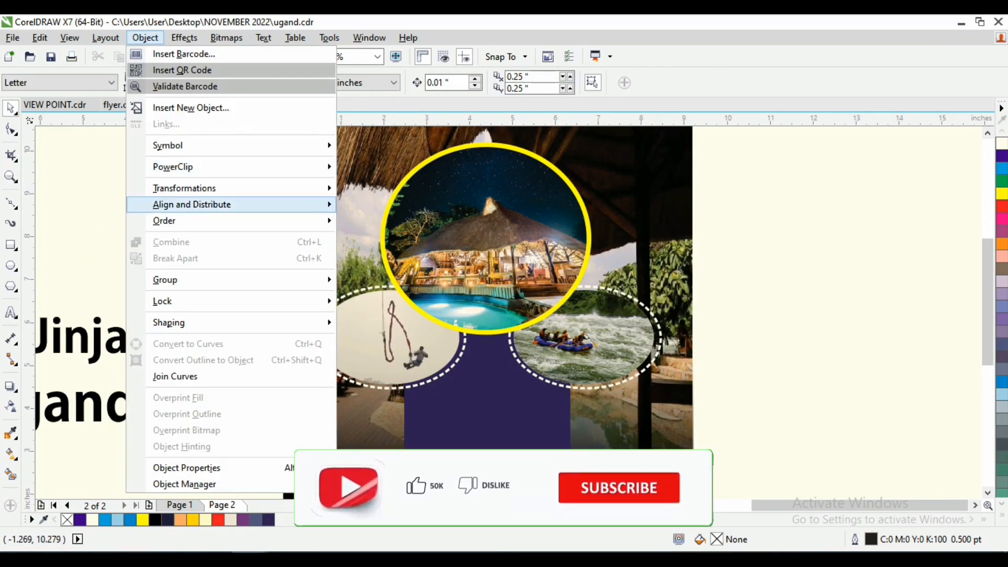
mouse_move(164, 220)
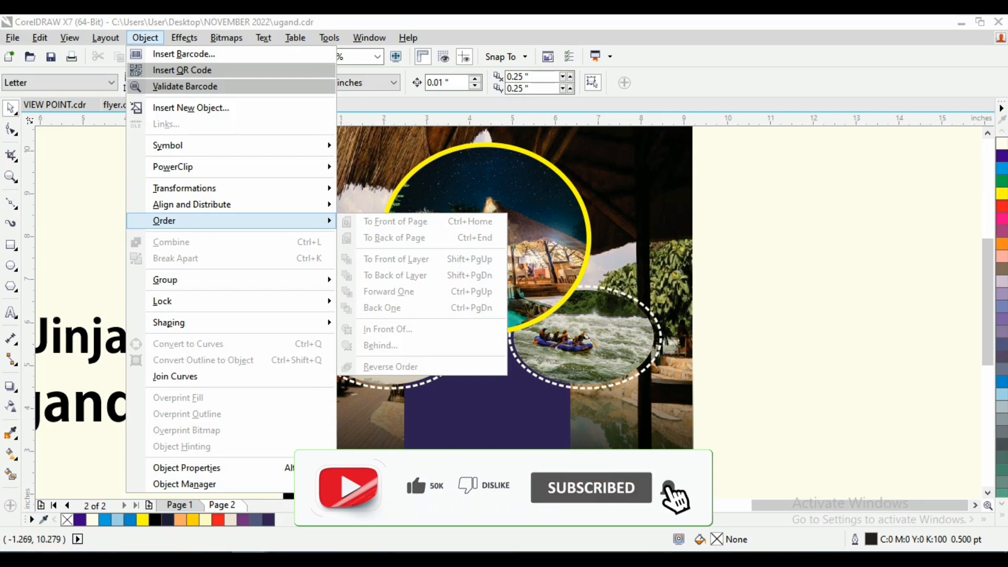
key("Escape")
key("space")
Step: Move the "Jinja" and "Uganda" texts together onto the purple panel, centred at about X 4.28 in, Y 2.58 in
key("F4")
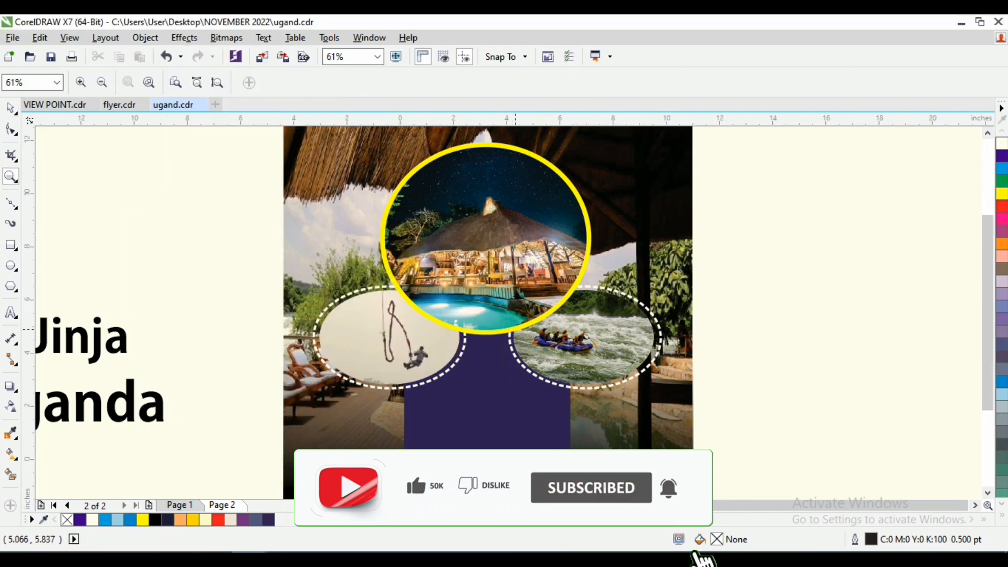
key("space")
left_click_drag(177, 278, 381, 387)
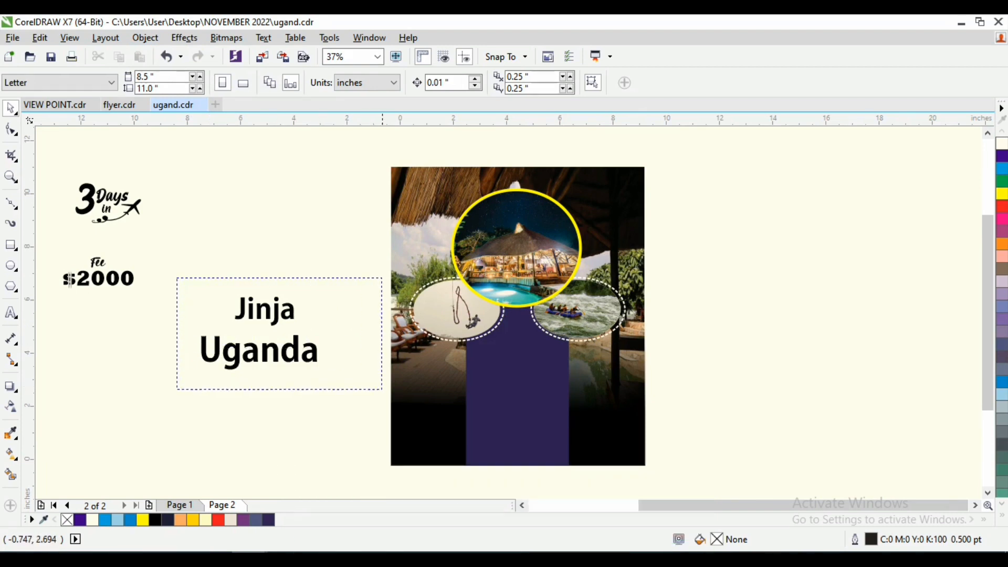
left_click_drag(283, 362, 538, 419)
key("z")
left_click_drag(408, 315, 620, 439)
key("space")
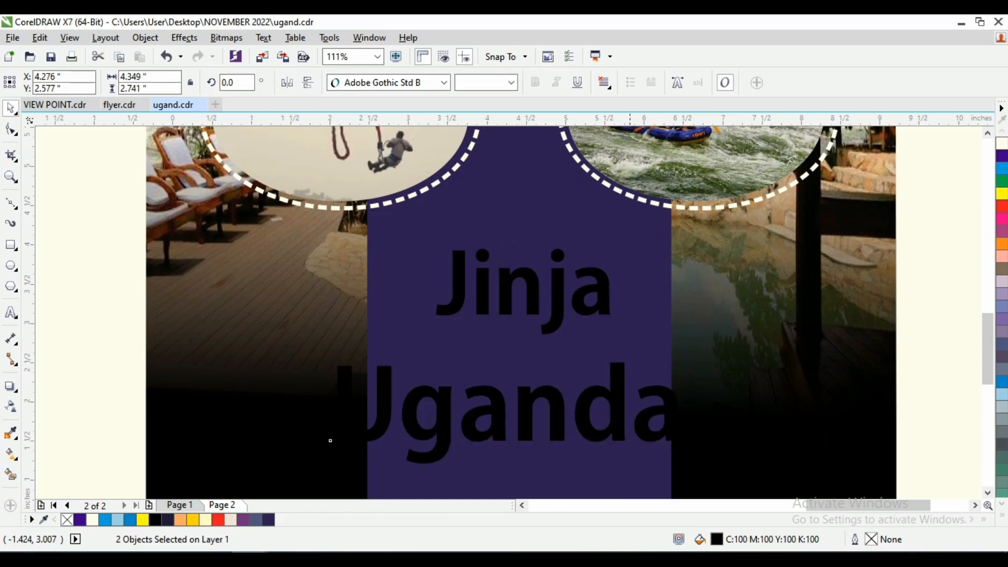
key("Escape")
Step: Set the "Jinja" text in the Roulette font and move it to about X 4.35 in, Y 3.27 in
left_click(514, 308)
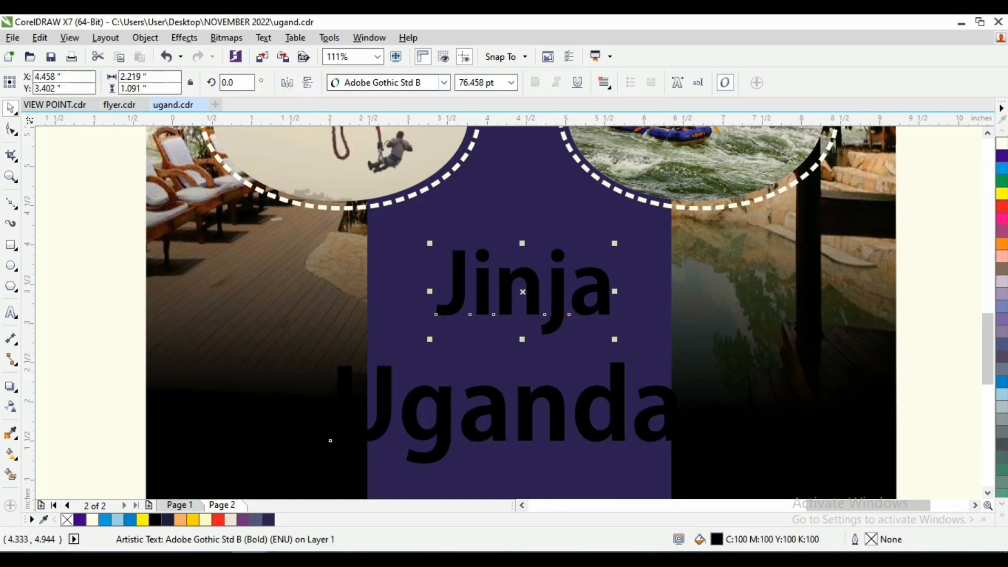
left_click(445, 83)
key("Up")
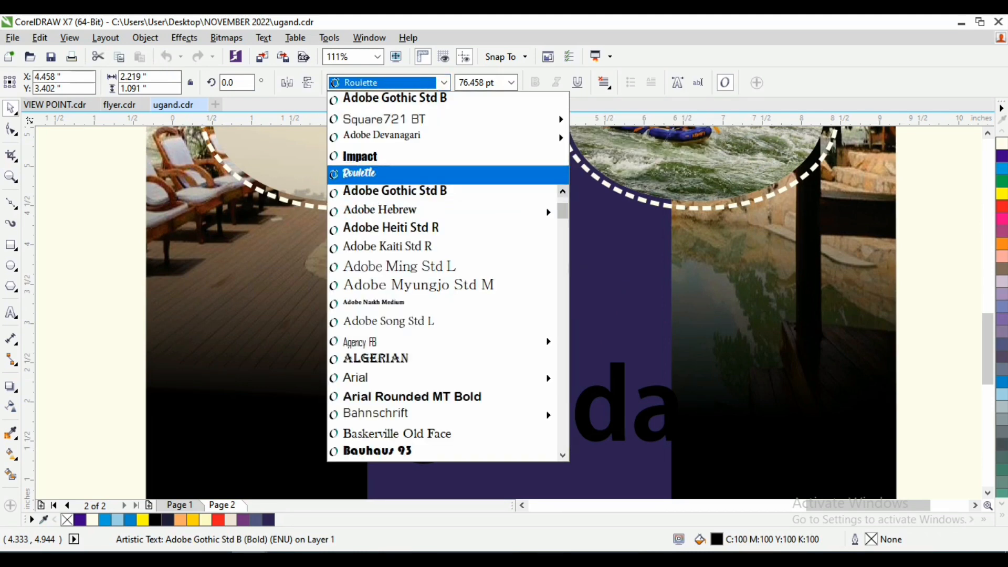
key("Return")
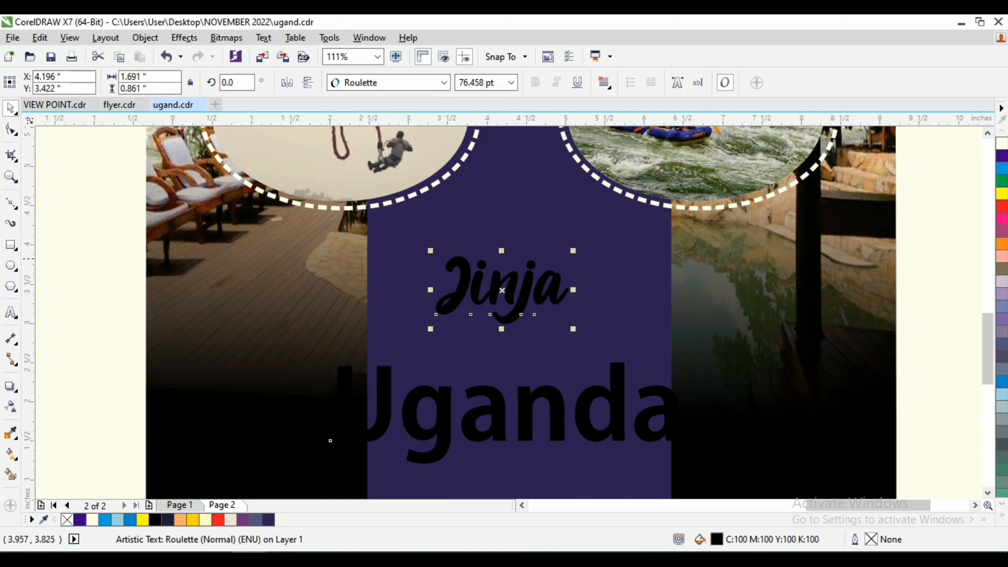
left_click_drag(533, 297, 545, 309)
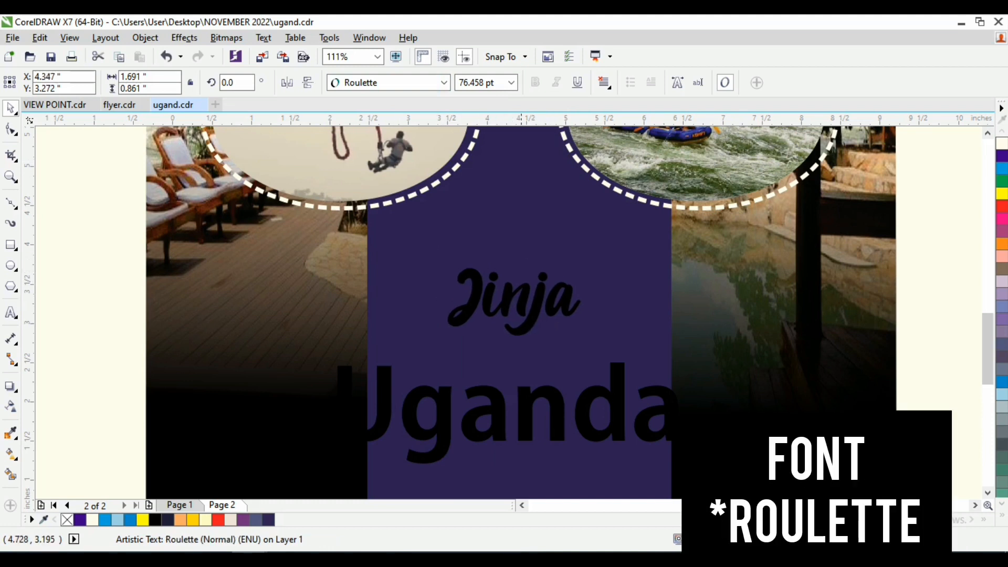
Step: Set the "Uganda" text in the Roulette font and move it just beneath "Jinja", at about X 4.18 in, Y 2.38 in
left_click(521, 402)
left_click(444, 82)
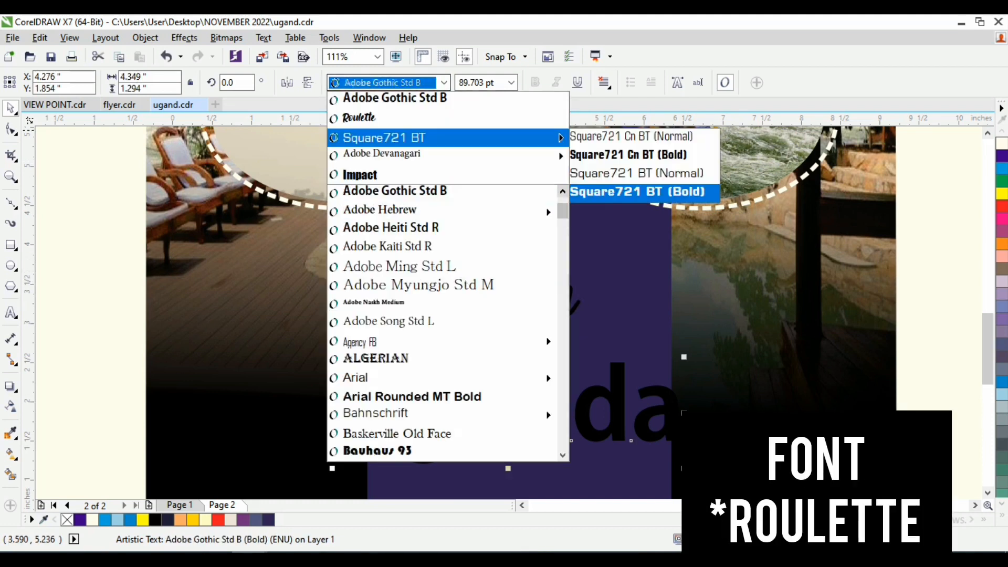
left_click(404, 118)
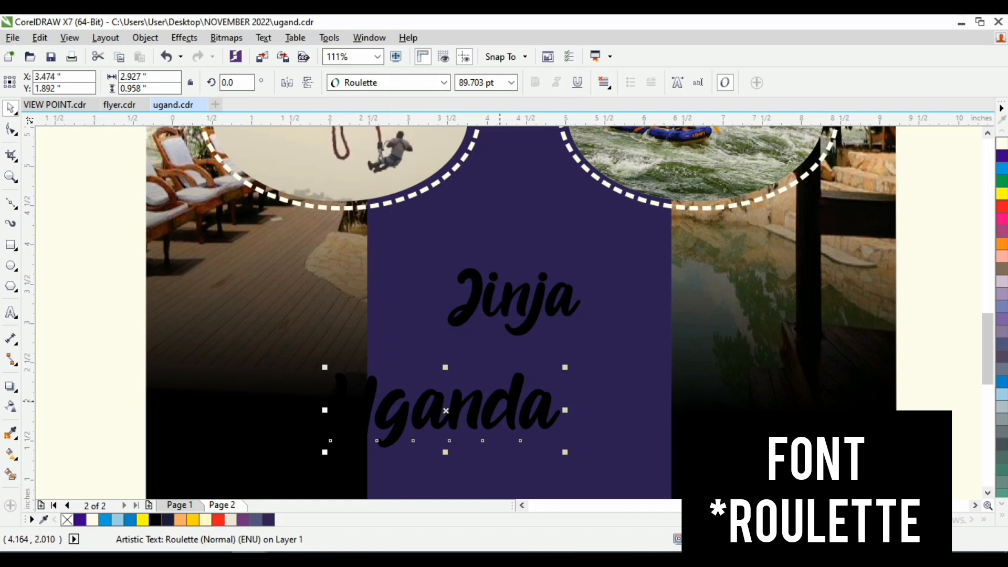
left_click_drag(500, 401, 553, 364)
Step: Fill "Jinja" with yellow C0 M0 Y100 K0 and "Uganda" with pale cream C0 M0 Y20 K0
left_click(534, 298)
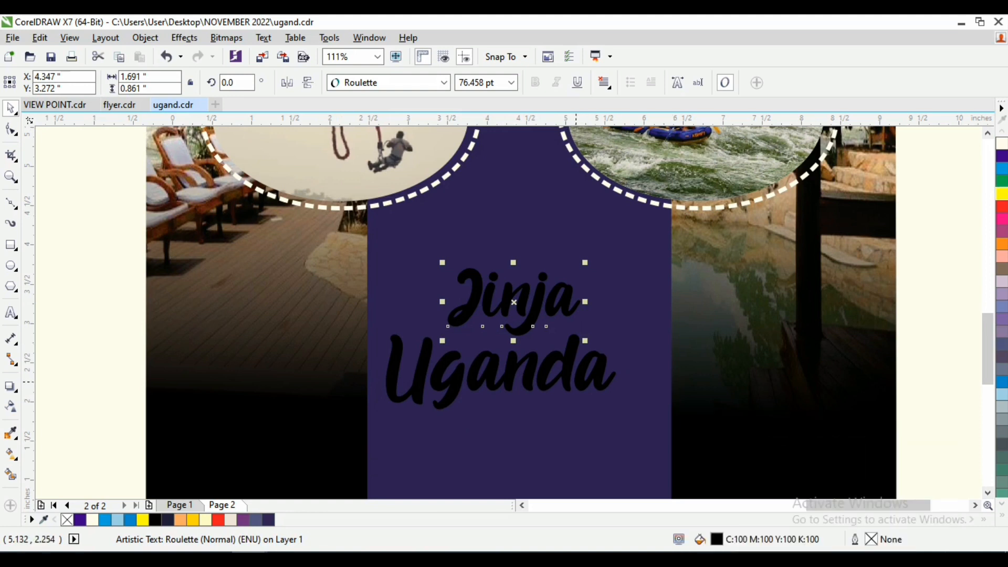
left_click(571, 302)
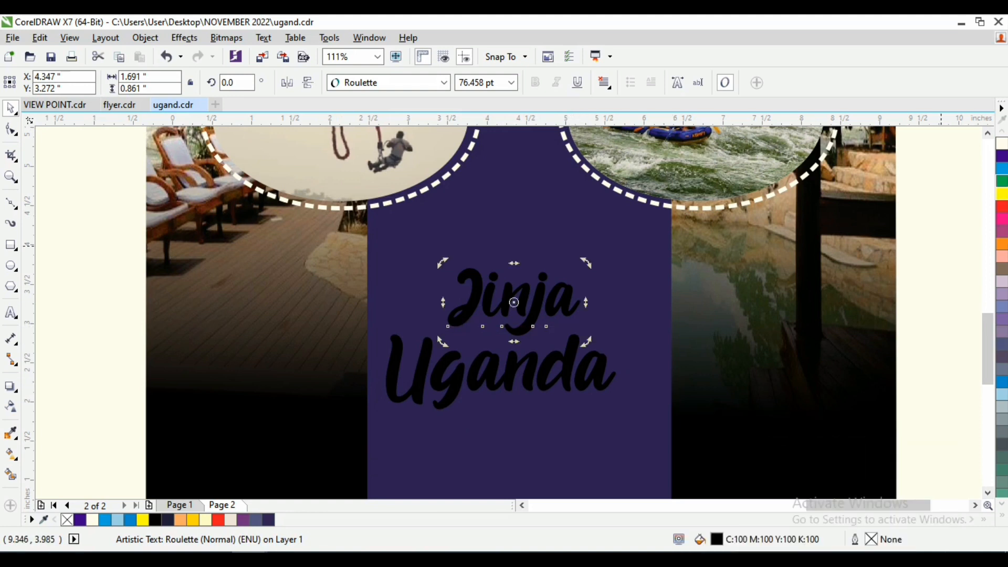
left_click(1002, 194)
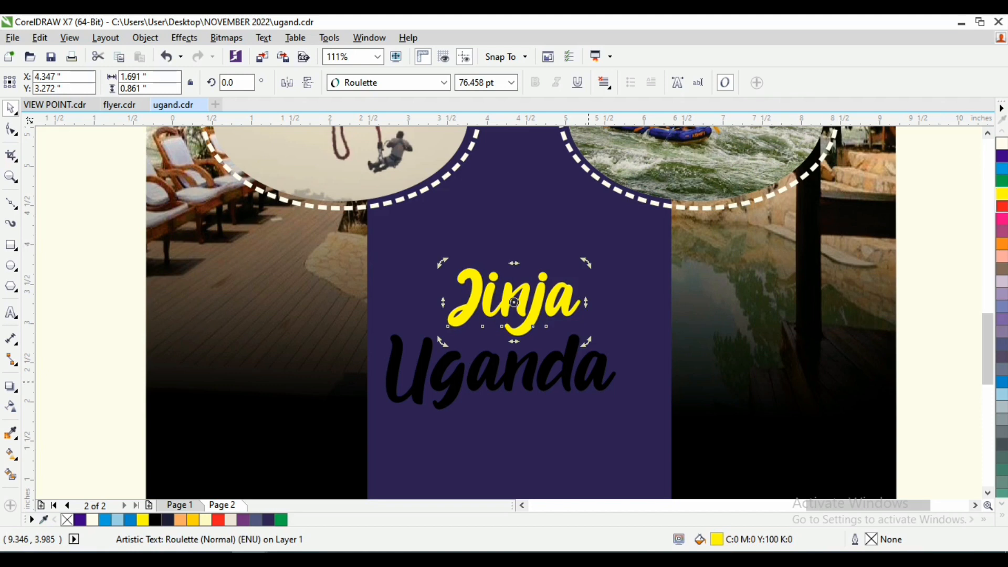
left_click(576, 374)
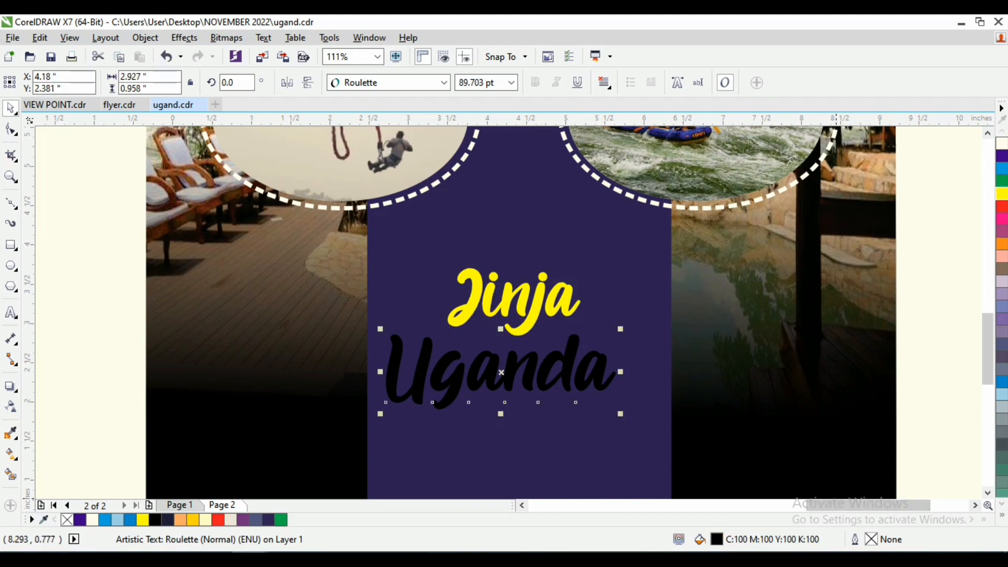
left_click(965, 483)
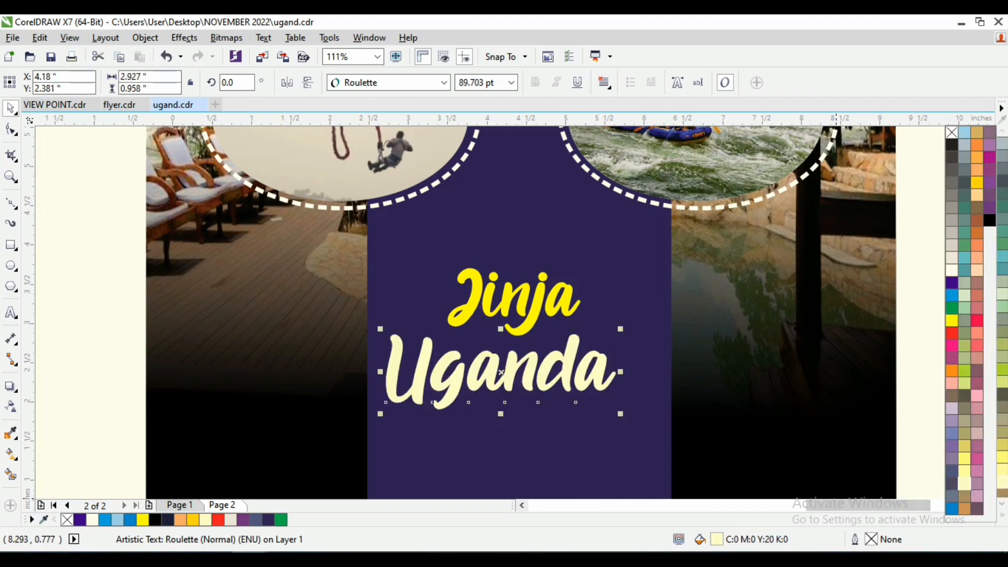
Step: Move the "Jinja" and "Uganda" texts slightly down and right on the purple panel
right_click(535, 361)
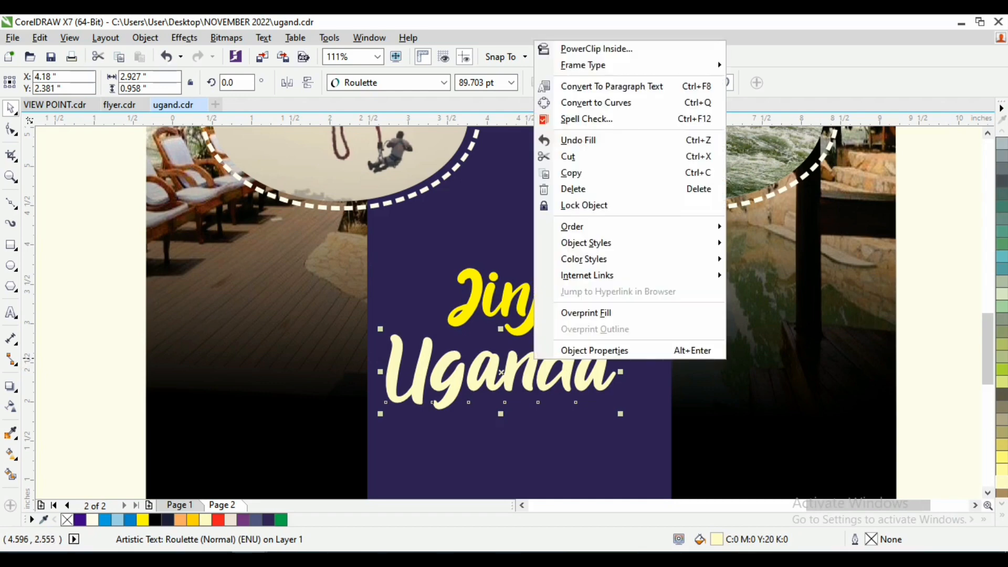
key("Escape")
key("z")
right_click(499, 360)
key("space")
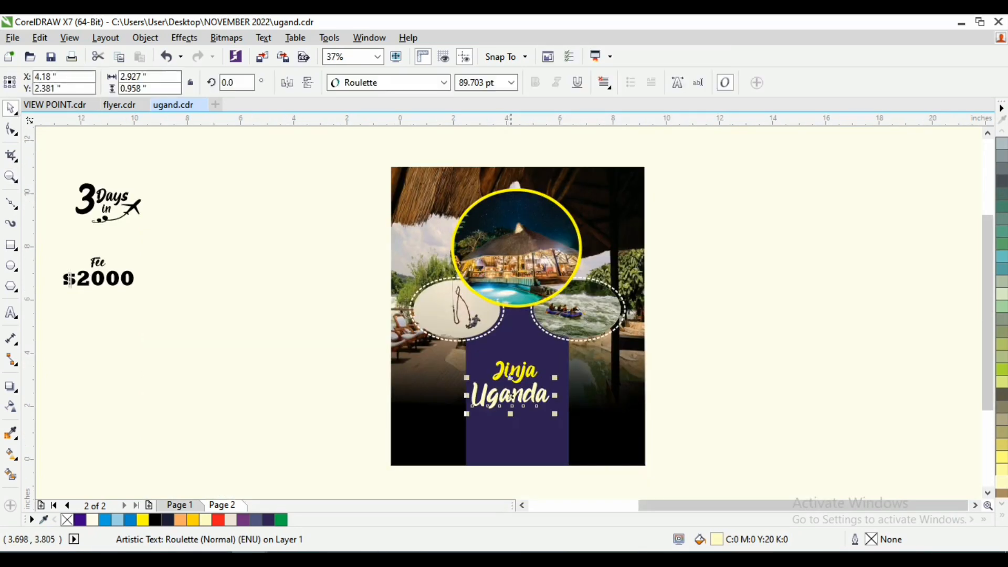
mouse_move(510, 397)
left_mouse_down()
mouse_move(514, 404)
mouse_move(517, 382)
left_mouse_up()
Step: Move the "3", "Days" and "in" texts together above "Jinja", to about X 4.44 in, Y 4.29 in
left_click(92, 199)
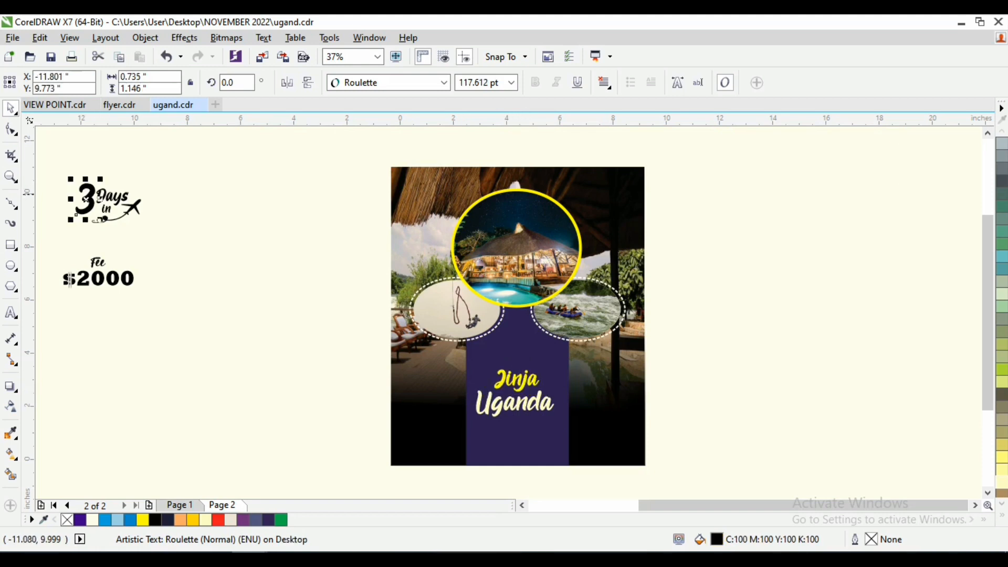
left_click(113, 198, "shift")
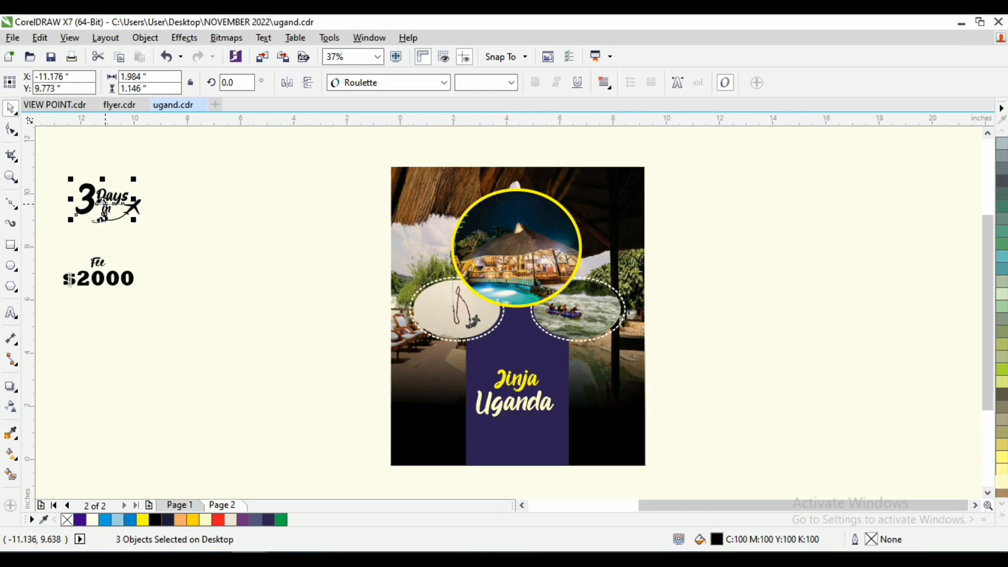
left_click_drag(105, 210, 519, 357)
Step: Fill the "3 Days in" texts with pale cream C0 M0 Y20 K0 and shift them slightly left and down
key("z")
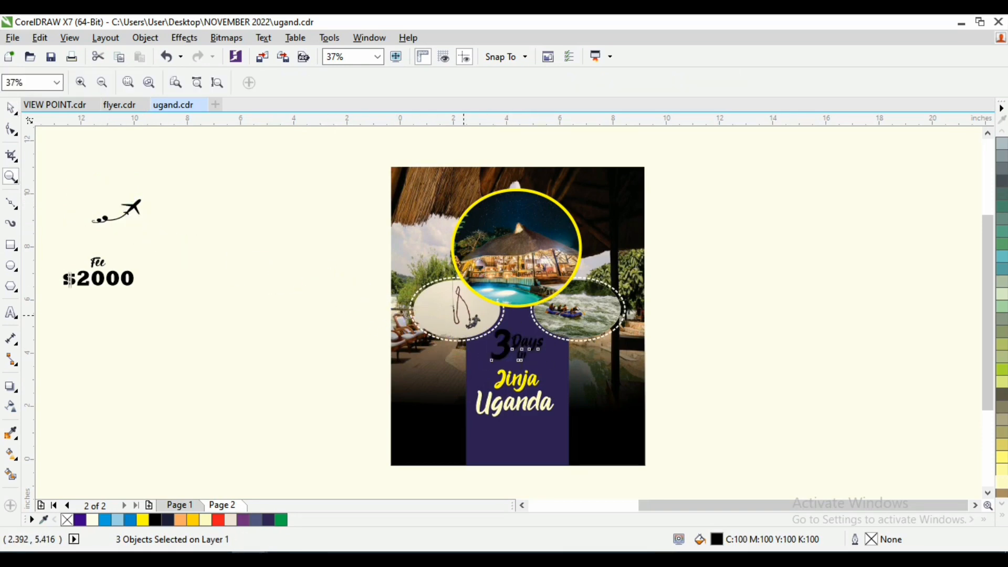
left_click_drag(429, 366, 430, 391)
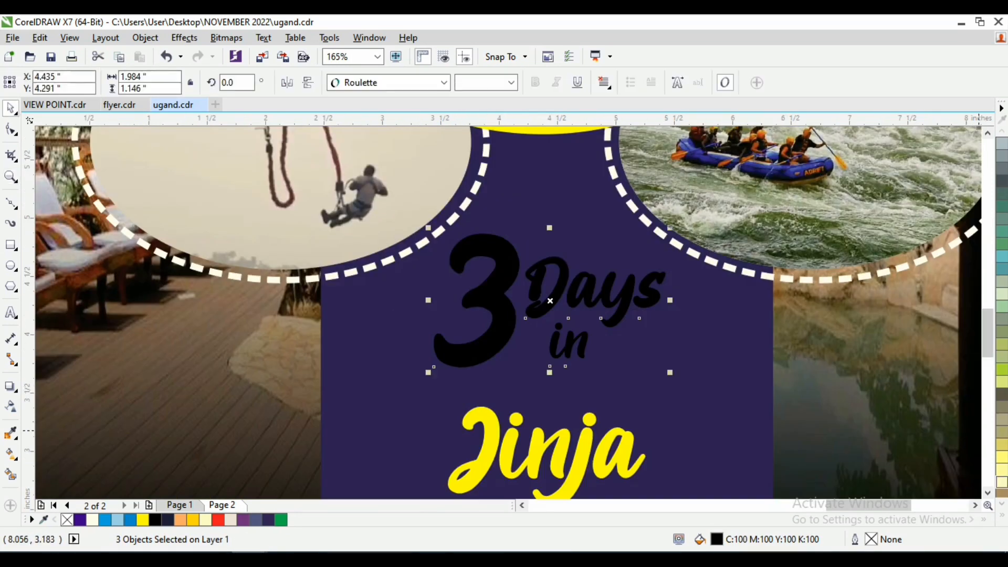
left_click(1002, 482)
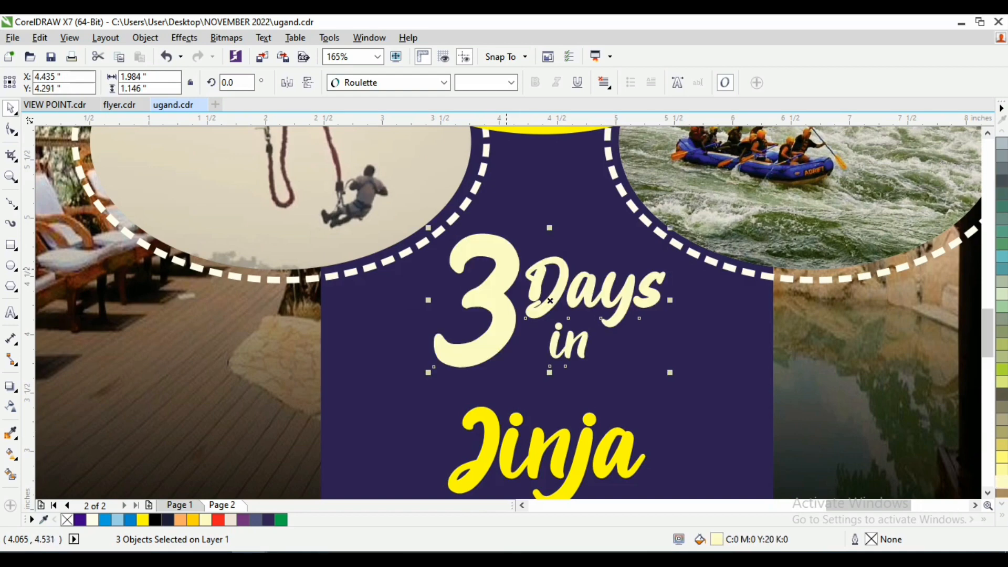
left_click_drag(554, 304, 548, 311)
Step: Place the airplane graphic beside "in" on the purple panel, at about X 5.06 in, Y 3.79 in, and fill it with C0 M0 Y20 K0
key("z")
right_click(556, 318)
left_click(131, 207)
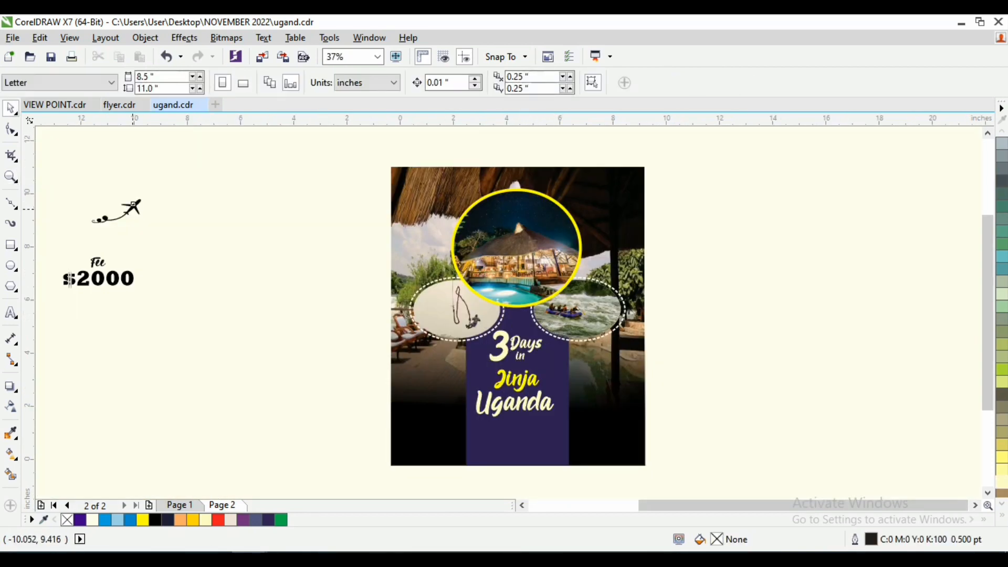
left_click_drag(131, 206, 586, 355)
key("z")
left_click_drag(467, 306, 480, 348)
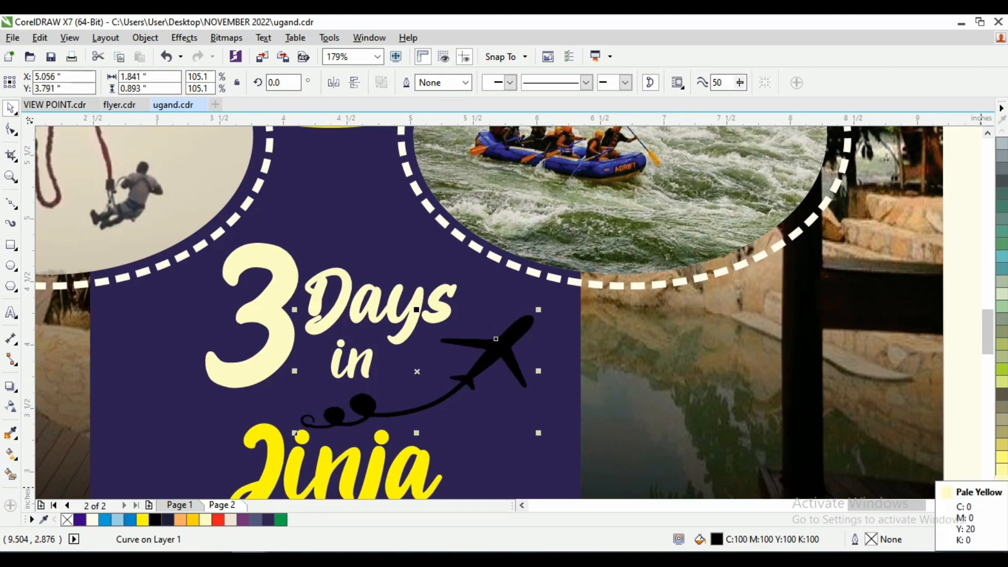
left_click(503, 353)
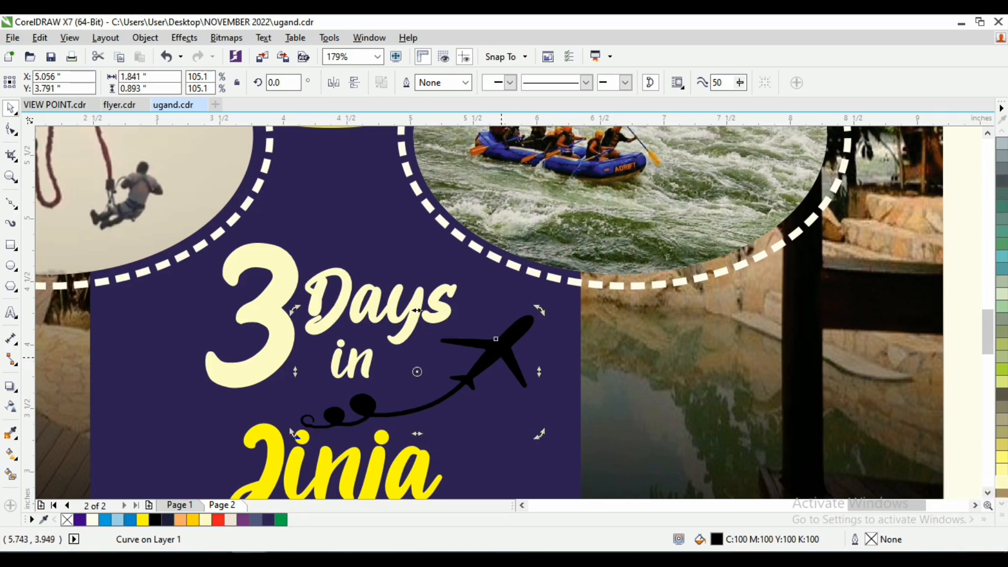
left_click(1002, 482)
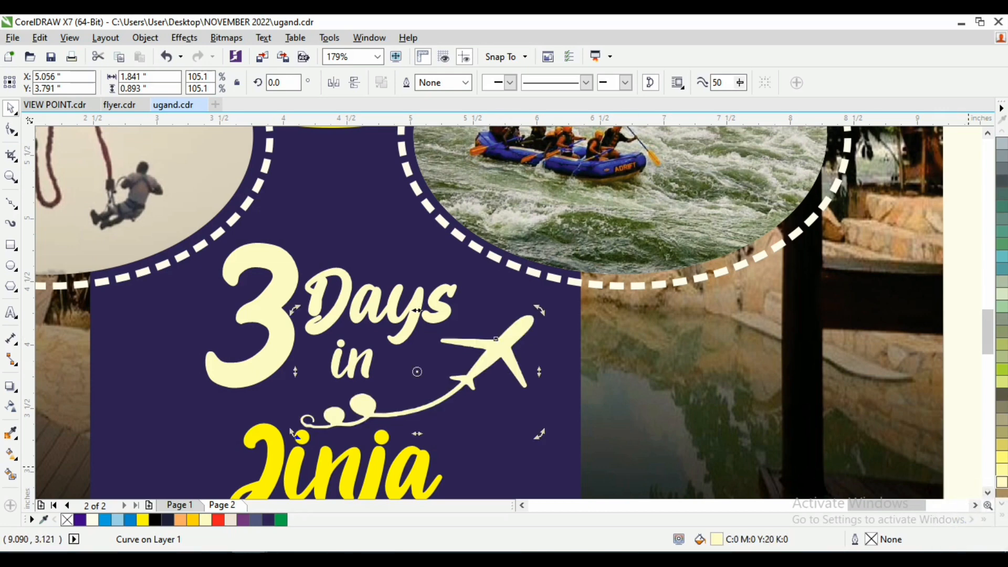
Step: Recolour the "3 Days in" texts and the airplane graphic with white C0 M0 Y0 K0
key("F4")
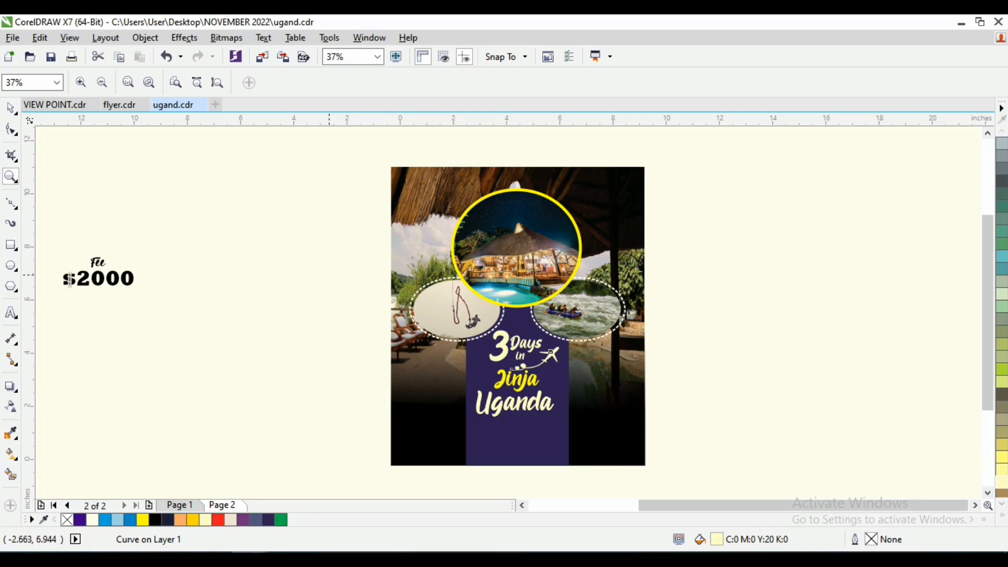
left_click_drag(329, 275, 582, 428)
key("space")
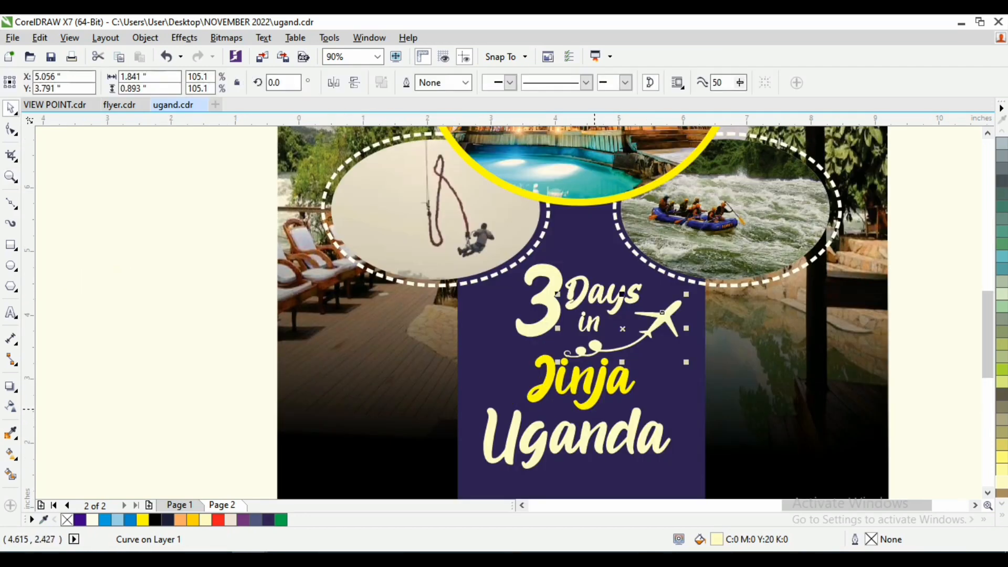
left_click(535, 314)
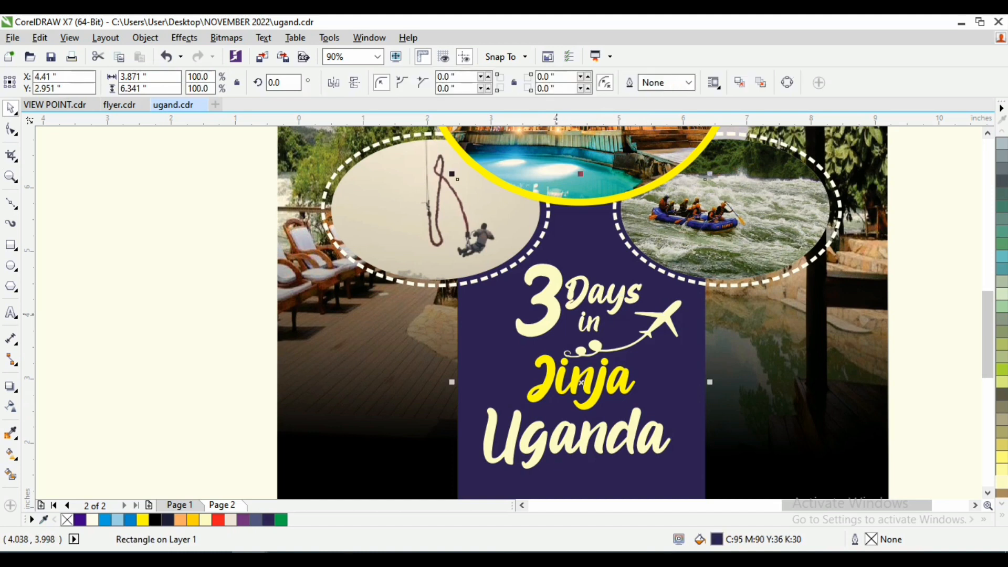
left_click(541, 303)
left_click(1002, 515)
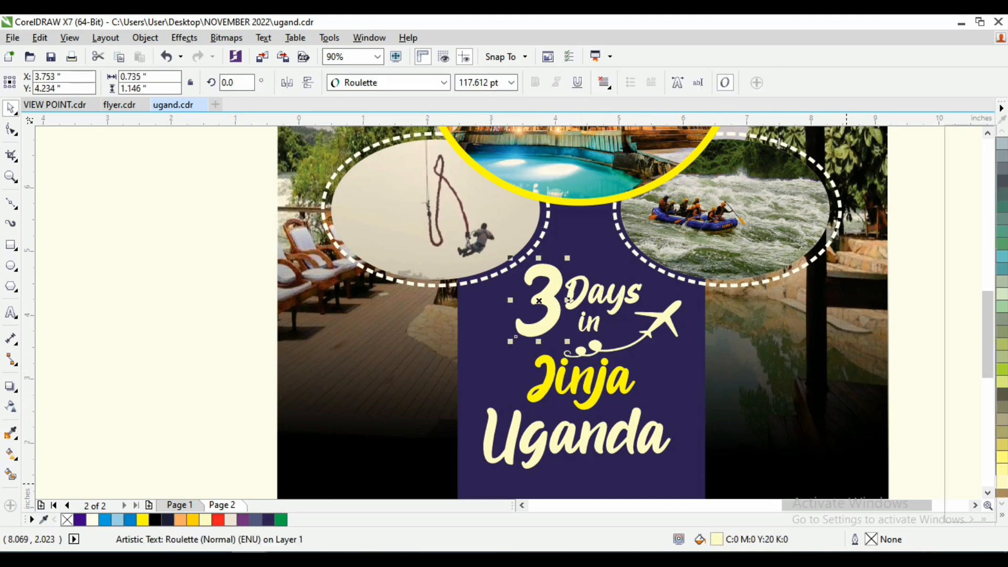
left_click(952, 271)
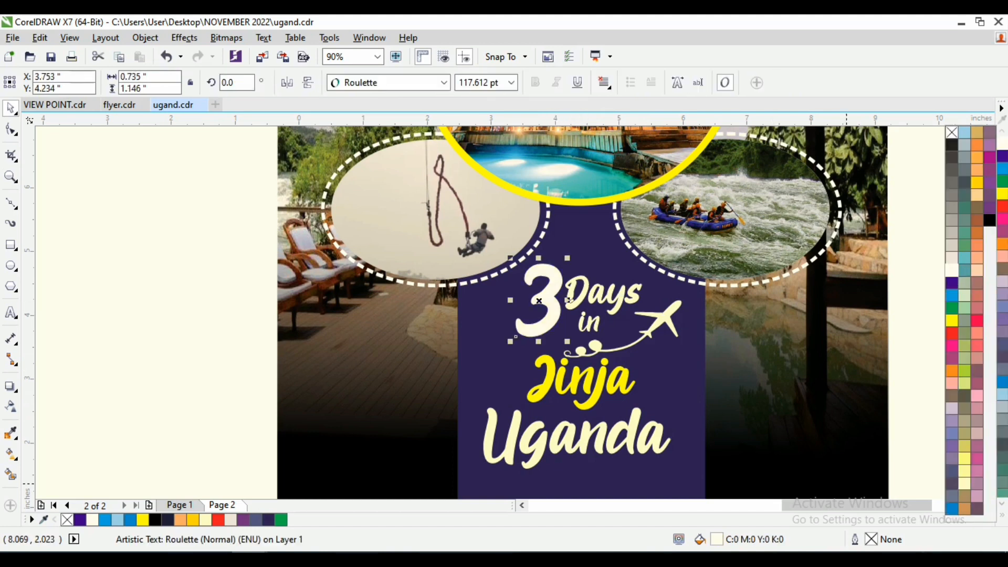
left_click(604, 298)
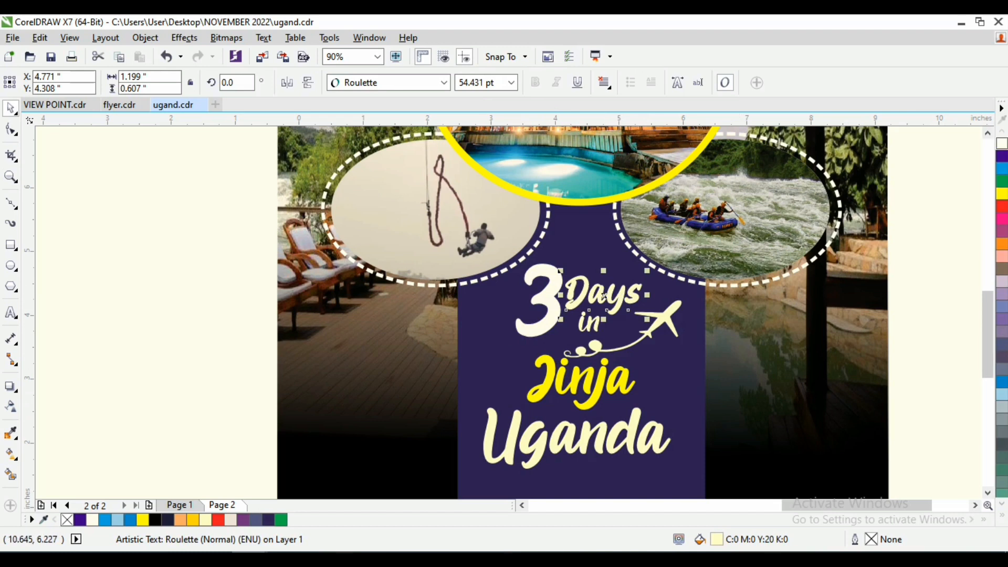
left_click(663, 313)
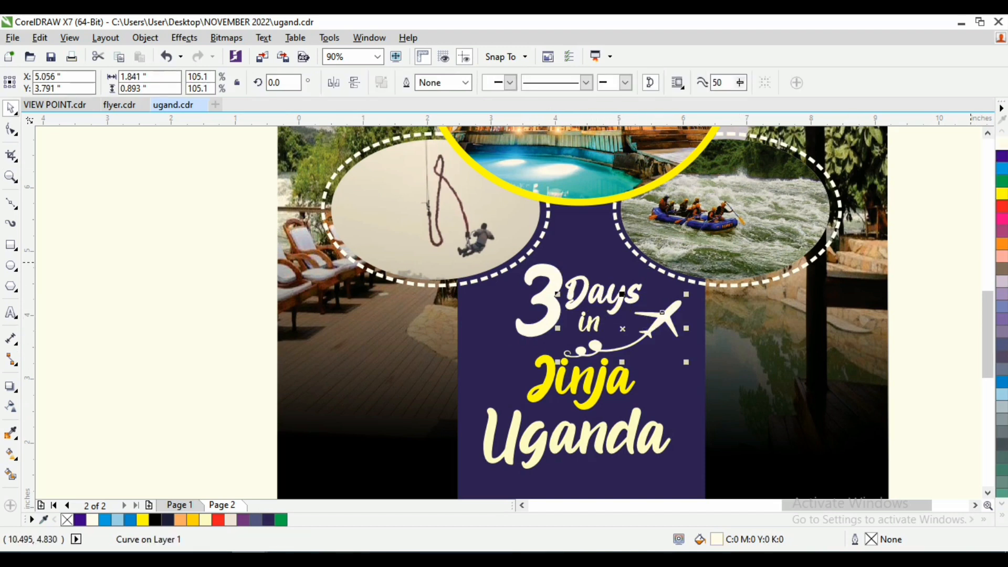
left_click(926, 316)
Step: Move the "Jinja" and "Uganda" texts lower on the panel and shrink them until "Uganda" is about 2.57 in wide
left_click_drag(785, 369, 447, 470)
key("ctrl+z")
scroll(444, 469, "down", 1)
left_click_drag(587, 373, 588, 401)
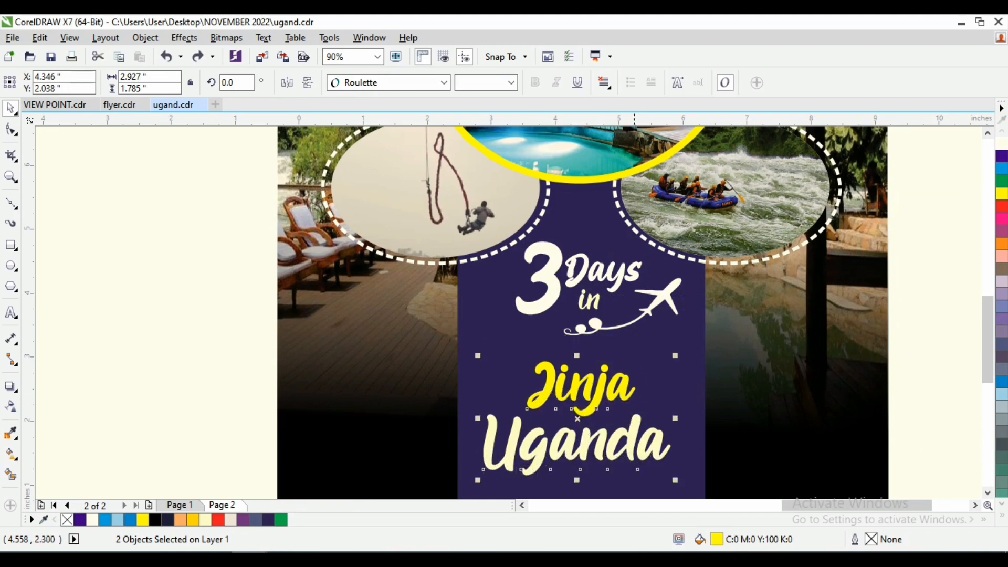
left_click_drag(676, 478, 663, 472)
left_click(906, 381)
left_click_drag(589, 440, 593, 434)
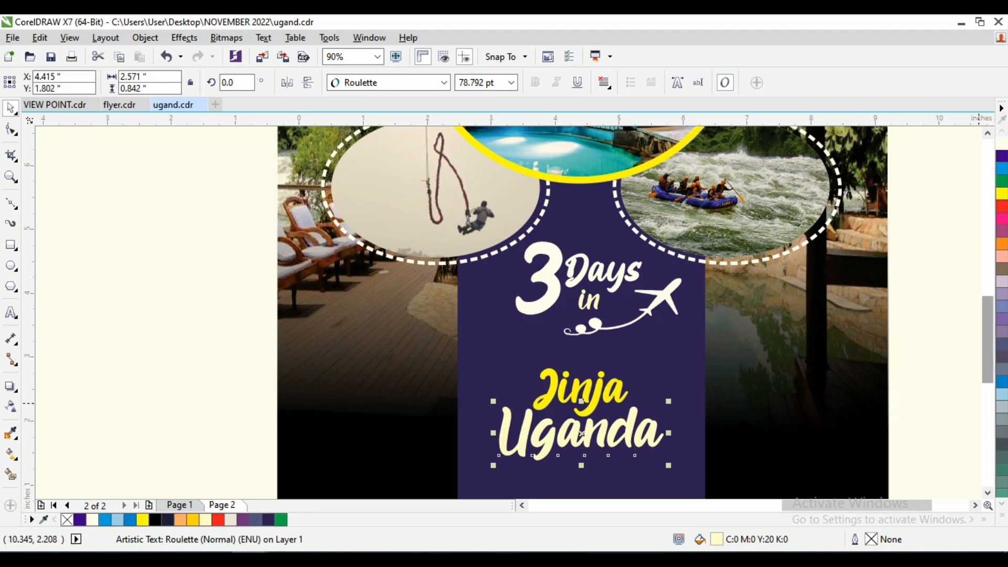
Step: Move the "Fee $2000" group onto the panel below "Uganda", at about X 4.33 in, Y 0.49 in, and fill it with C0 M0 Y0 K0
scroll(582, 433, "down", 2)
scroll(517, 411, "down", 2)
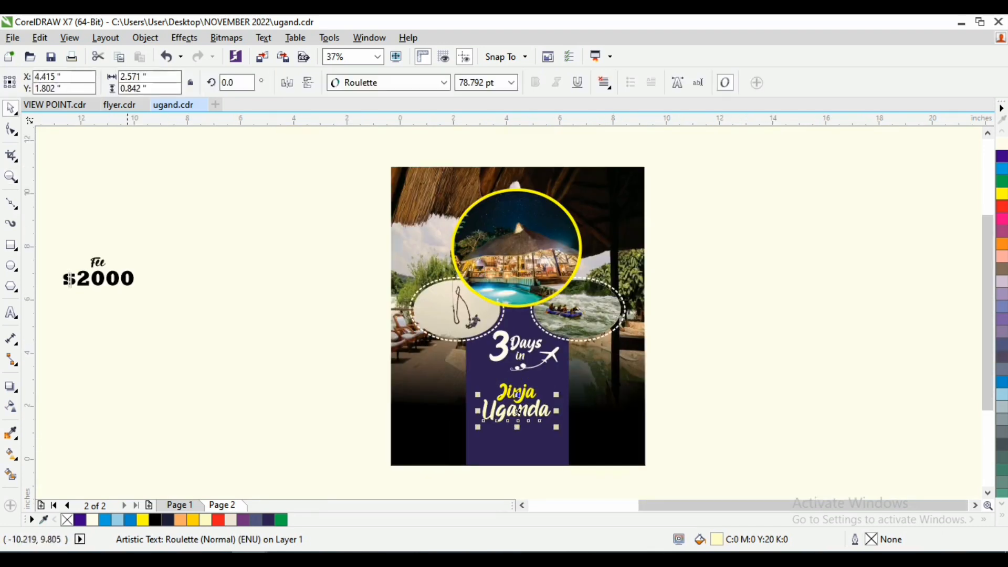
left_click_drag(146, 212, 44, 293)
left_click_drag(158, 272, 532, 417)
key("z")
left_click_drag(432, 372, 646, 464)
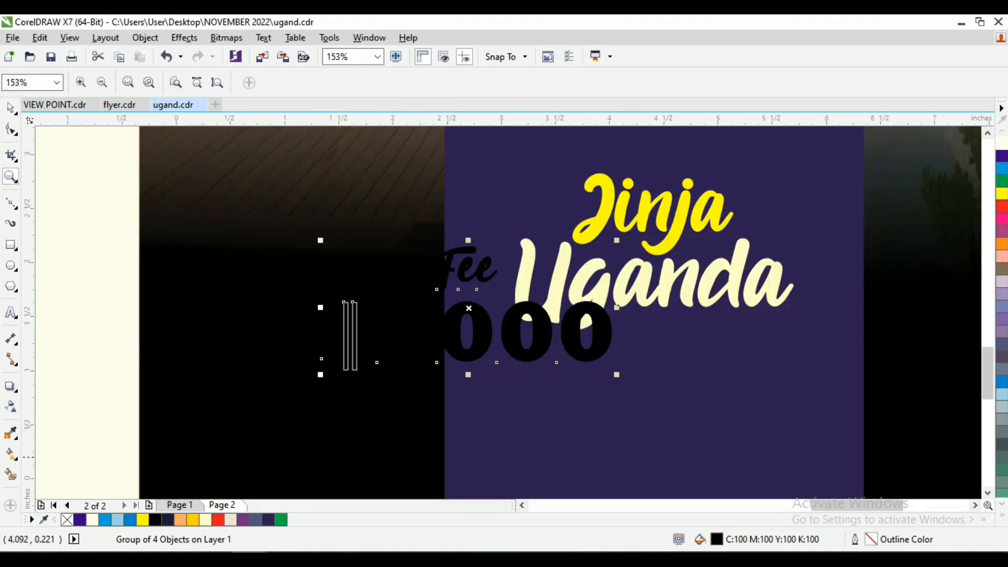
key("space")
left_click_drag(470, 307, 645, 427)
left_click(1002, 143)
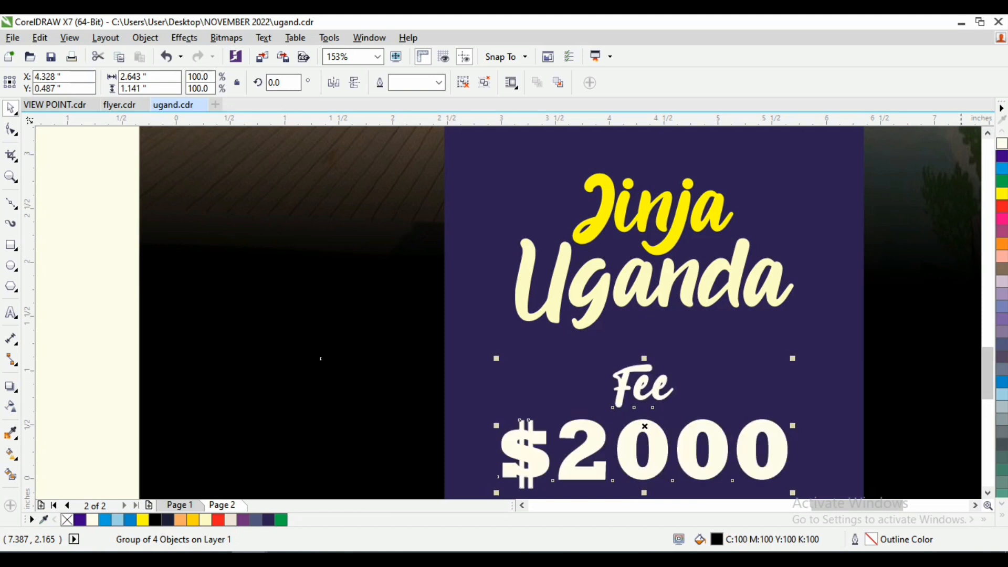
left_click_drag(988, 369, 988, 380)
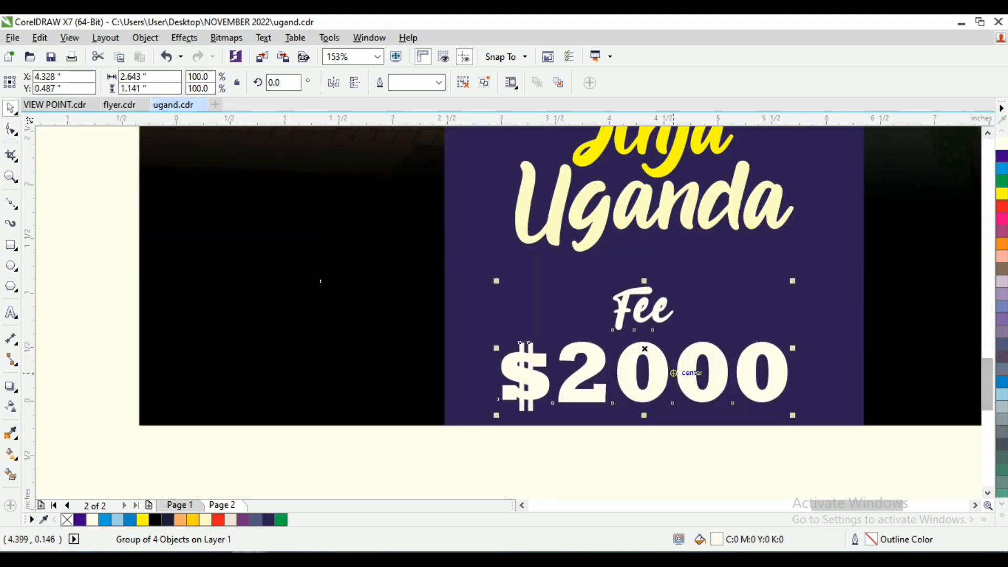
left_click(660, 366, "ctrl")
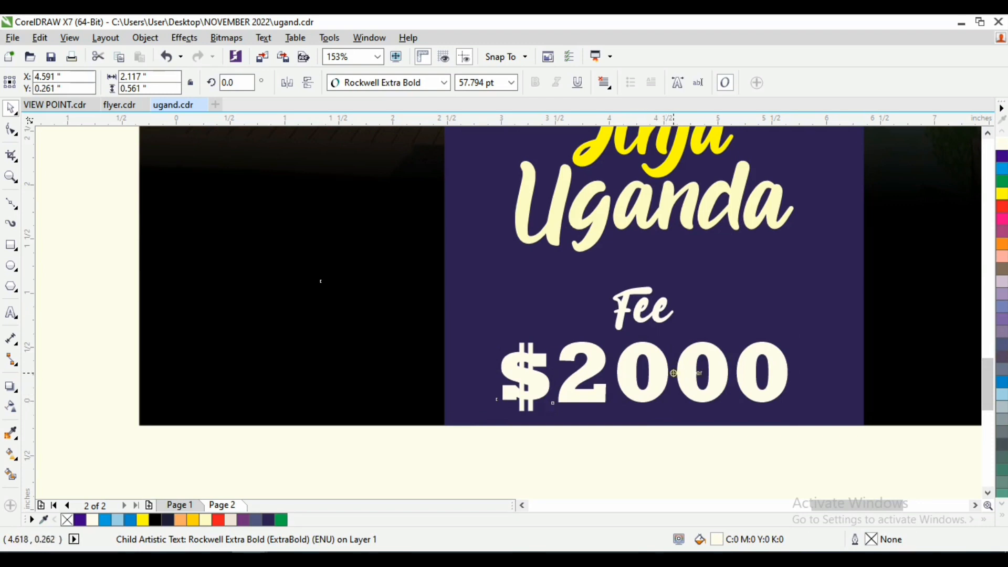
left_click_drag(674, 374, 674, 363)
key("ctrl+z")
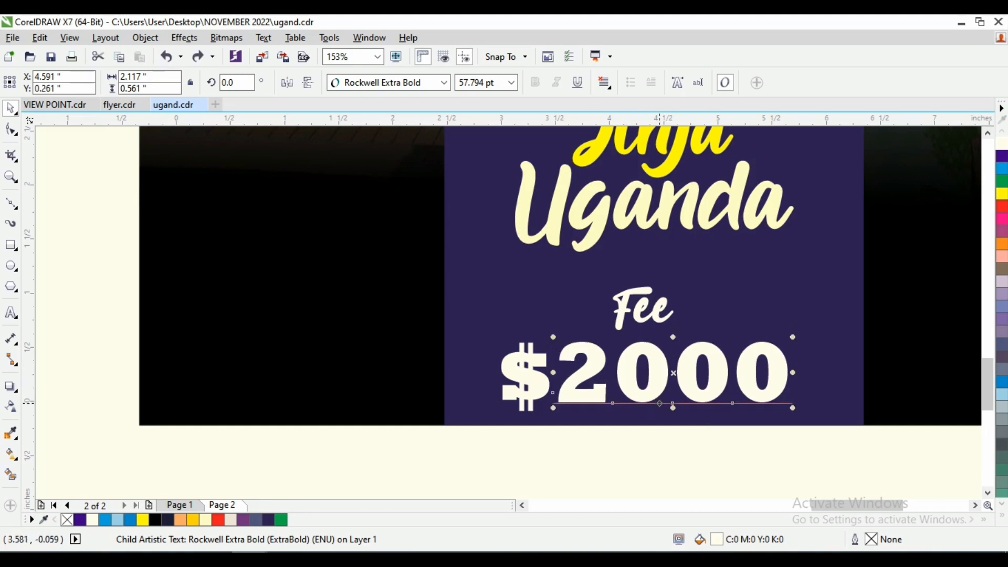
Step: Shrink the whole "Fee $2000" group to about 2.33 × 1.01 in and move it slightly up
scroll(652, 395, "down", 1)
key("z")
left_click_drag(929, 302, 499, 433)
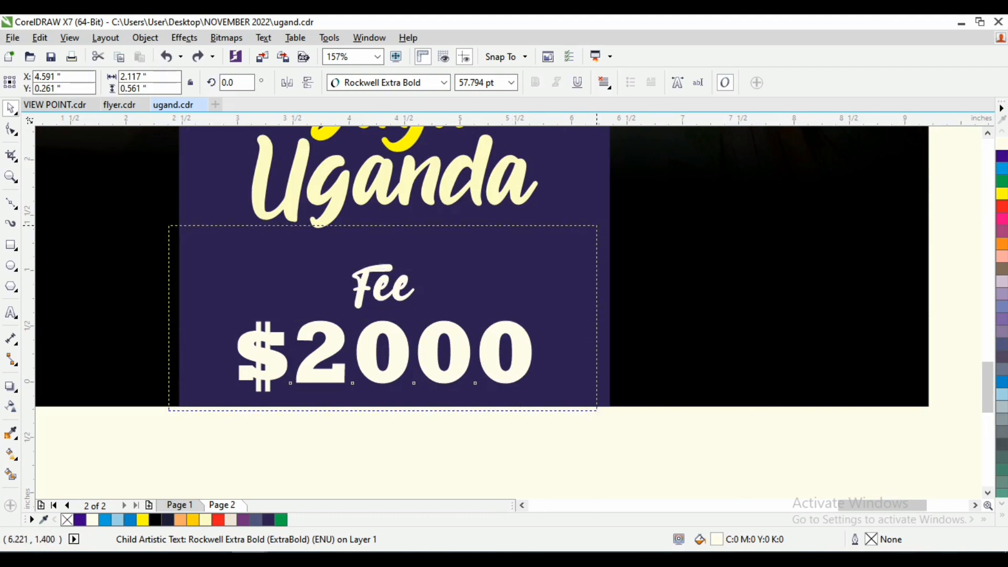
left_click_drag(597, 225, 598, 226)
left_click_drag(538, 398, 520, 402)
left_click_drag(449, 348, 448, 330)
Step: Scale the "Jinja" and "Uganda" texts down together to about 2.25 × 1.26 in and raise them to about Y 2.26 in
key("z")
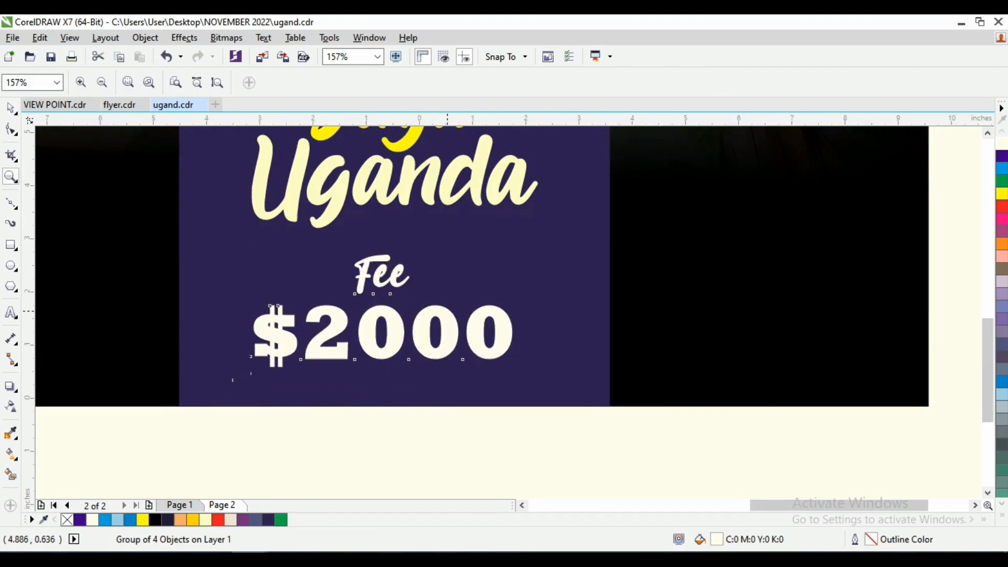
right_click(448, 311)
left_click_drag(354, 180, 761, 446)
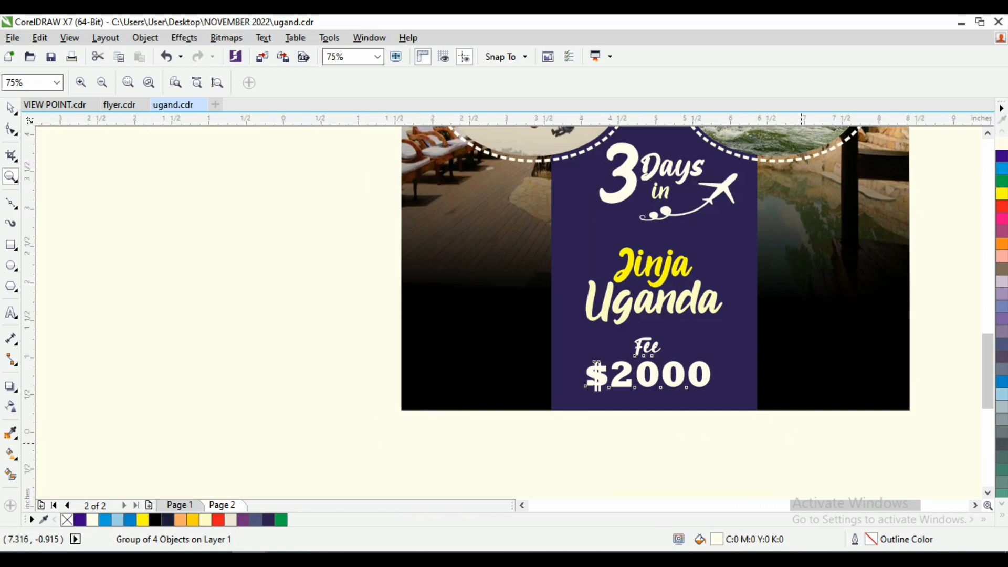
key("space")
left_click_drag(661, 318, 858, 359)
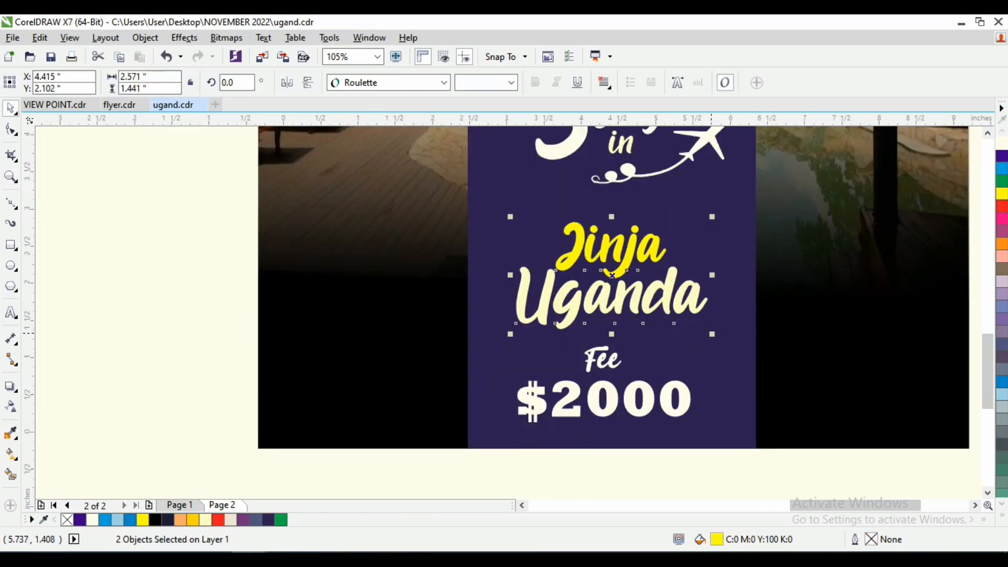
mouse_move(713, 333)
left_mouse_down()
mouse_move(704, 323)
mouse_move(697, 330)
left_mouse_up()
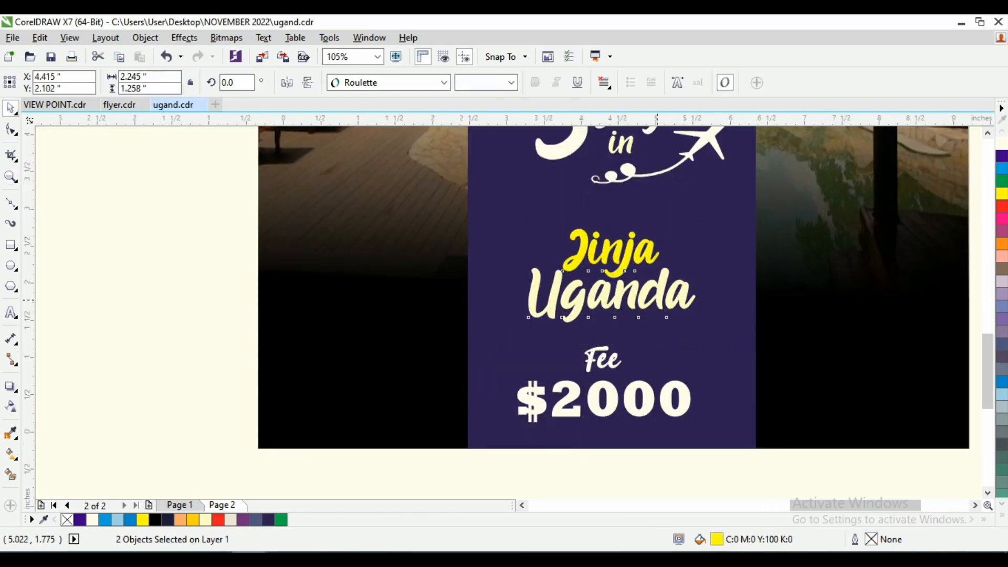
left_click_drag(659, 299, 658, 287)
Step: Move the "Fee $2000" group up closer to "Uganda", to about X 4.43 in, Y 0.90 in
left_click_drag(184, 315, 706, 451)
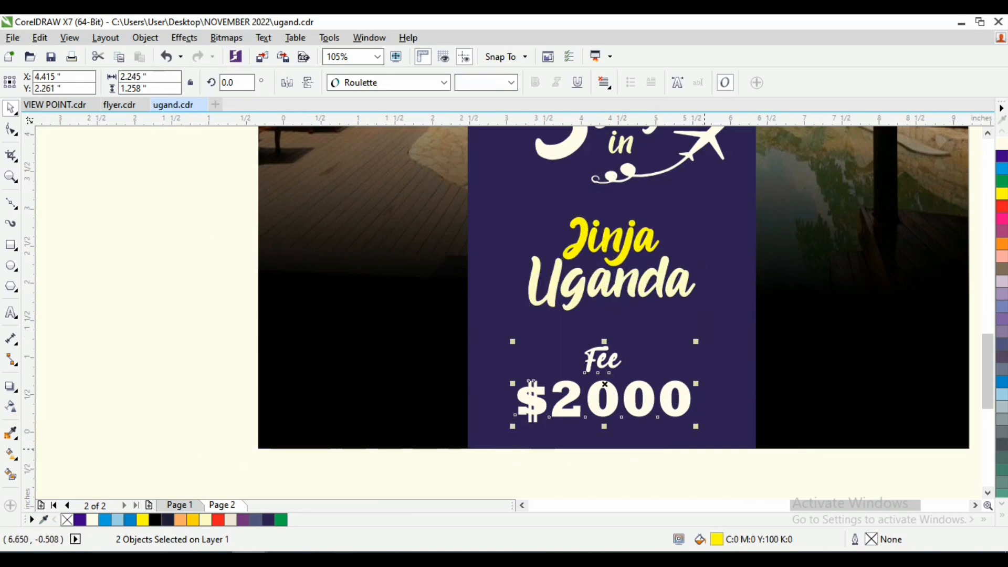
left_click_drag(622, 395, 630, 379)
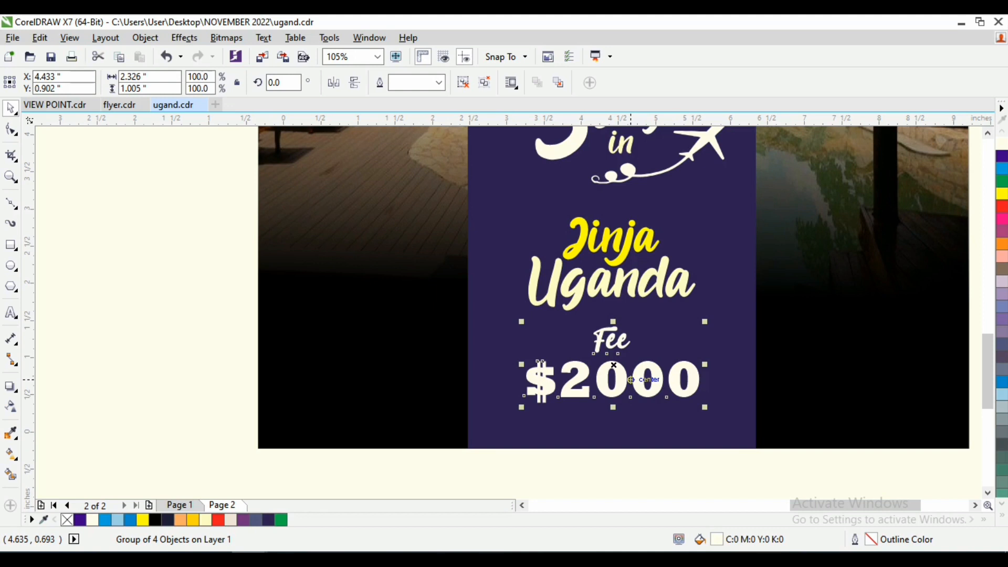
left_click(606, 464)
left_click(617, 342)
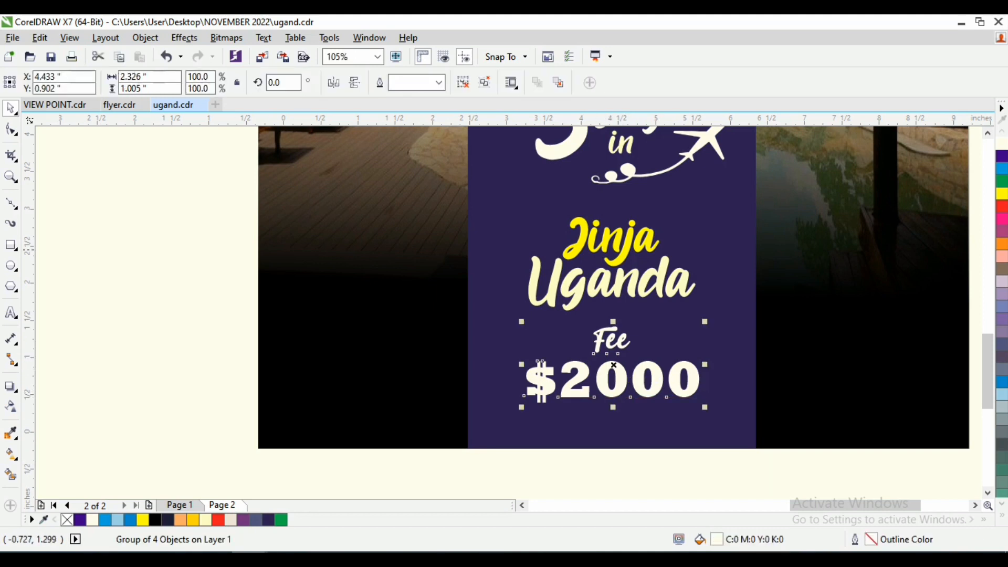
Step: Draw a rectangle about 9.55 × 0.42 in across the flyer's bottom edge, with fill and outline in yellow C0 M0 Y100 K0
left_click(10, 244)
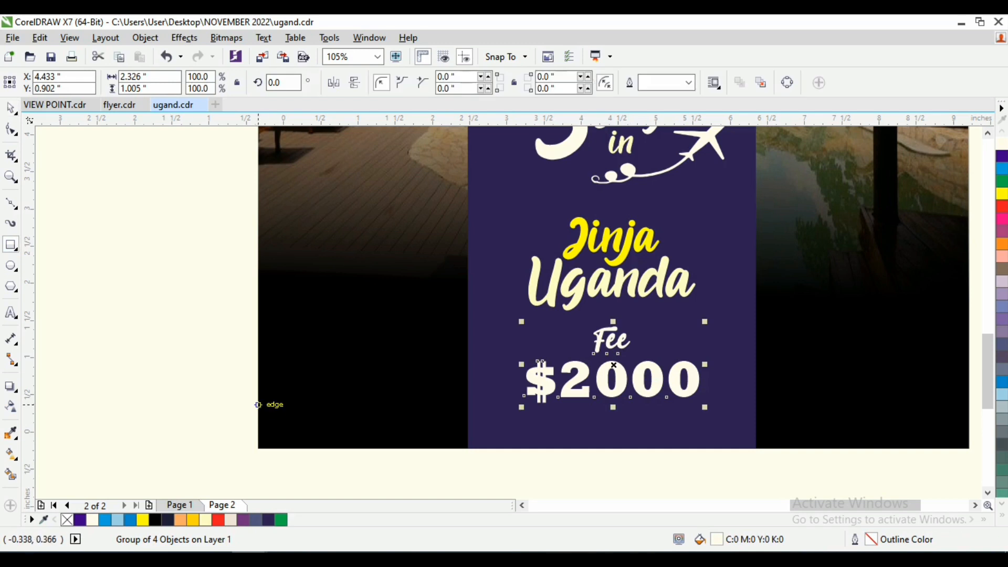
left_click_drag(257, 404, 893, 450)
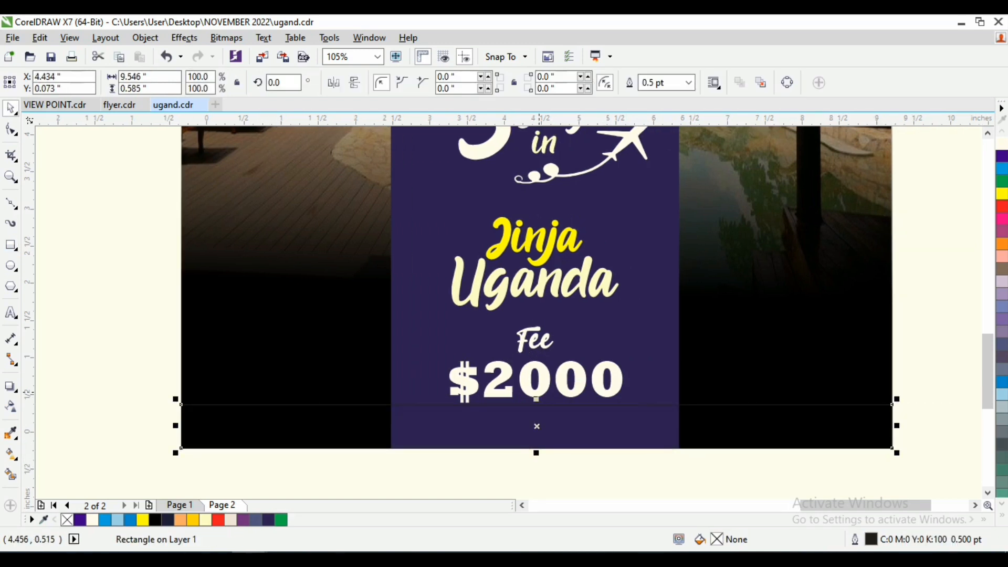
left_click_drag(536, 399, 537, 417)
left_click(1002, 515)
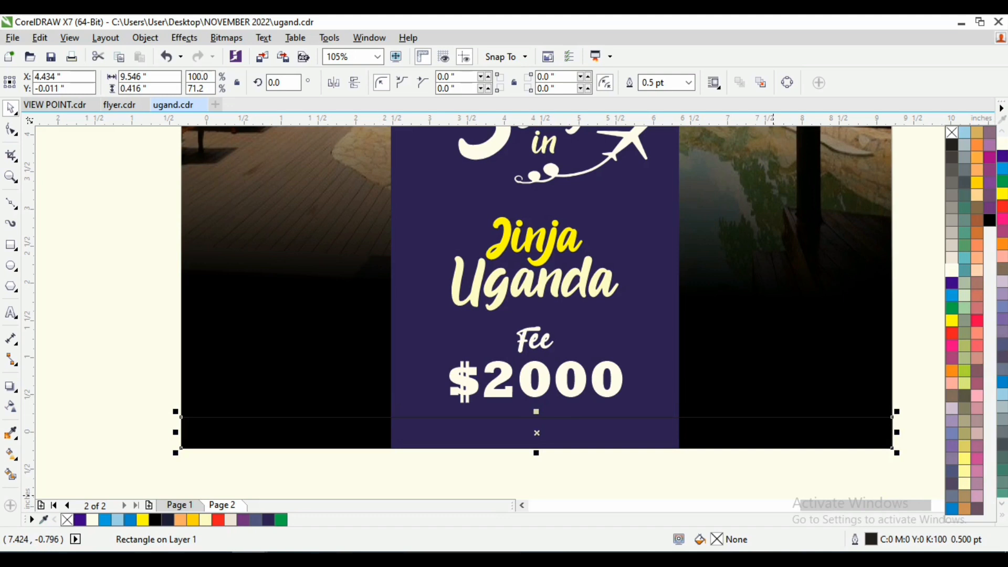
left_click(952, 320)
right_click(953, 320)
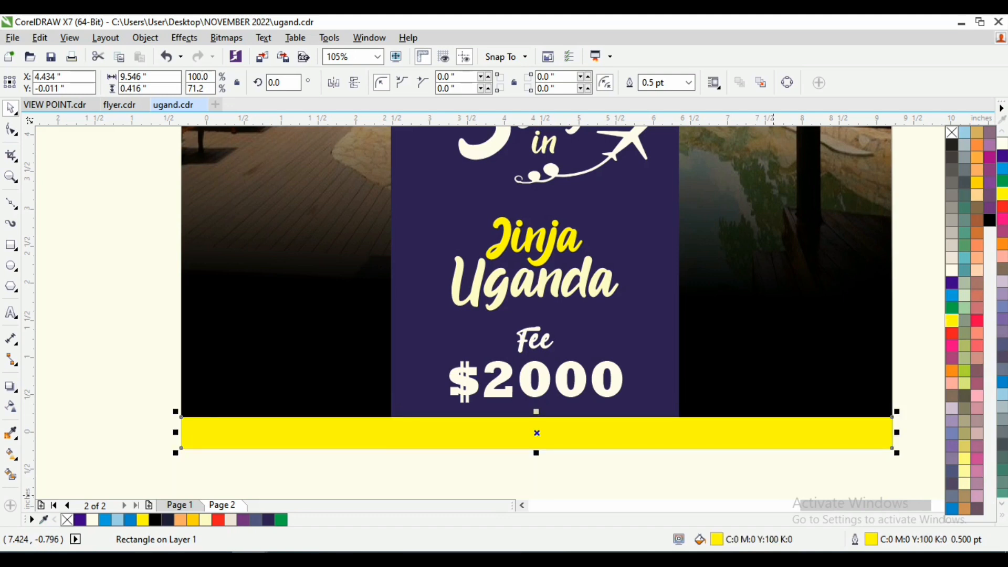
left_click(923, 340)
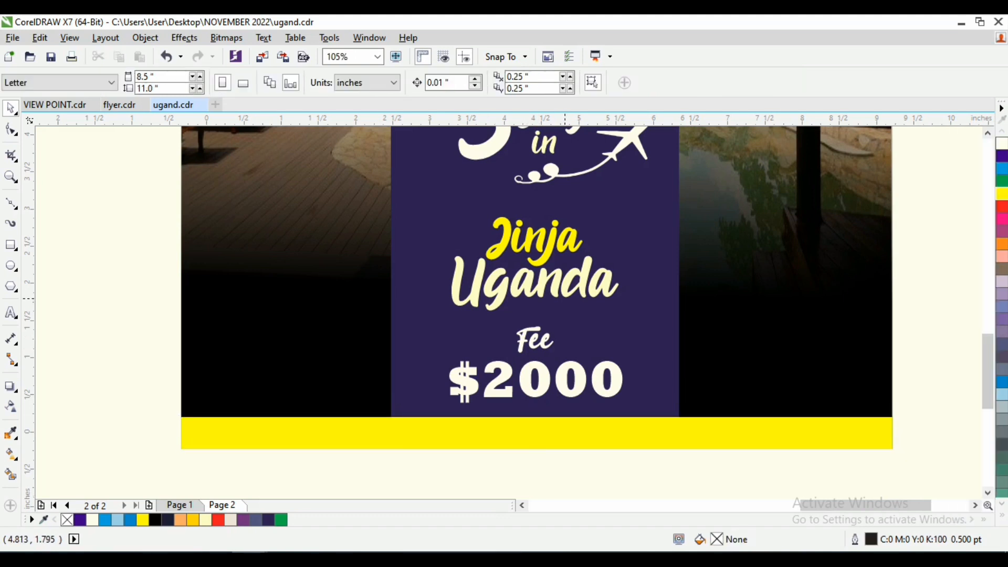
Step: Try recoloring the "2000" text inside the fee group to pale yellow C0 M0 Y20 K0
key("z")
right_click(562, 296)
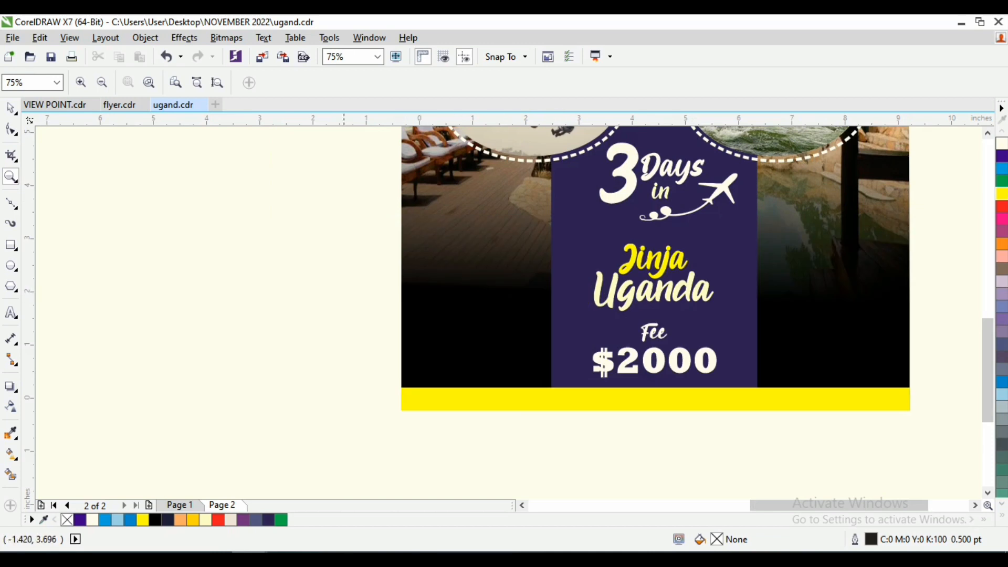
left_click_drag(344, 202, 908, 446)
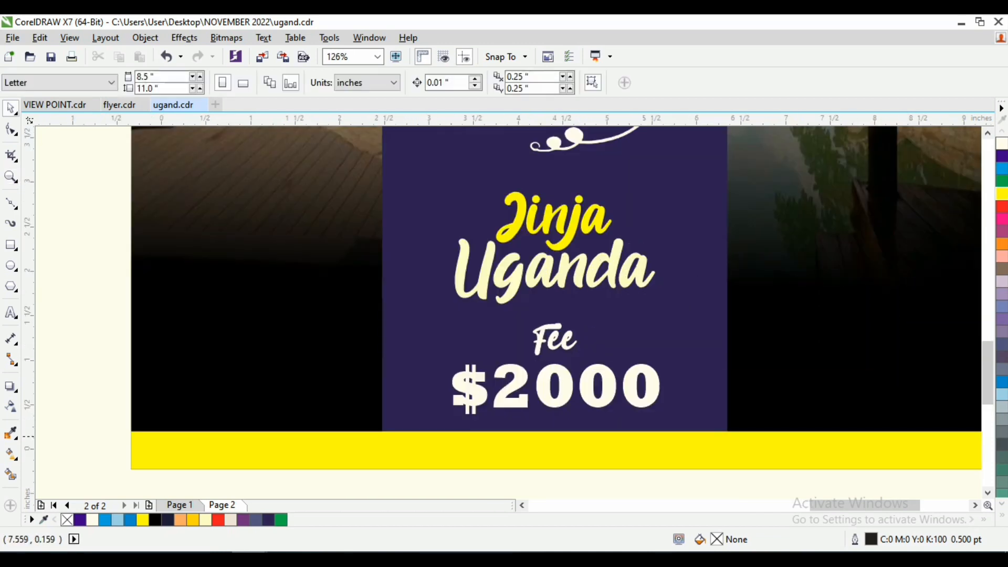
left_click(549, 385)
left_click(557, 369)
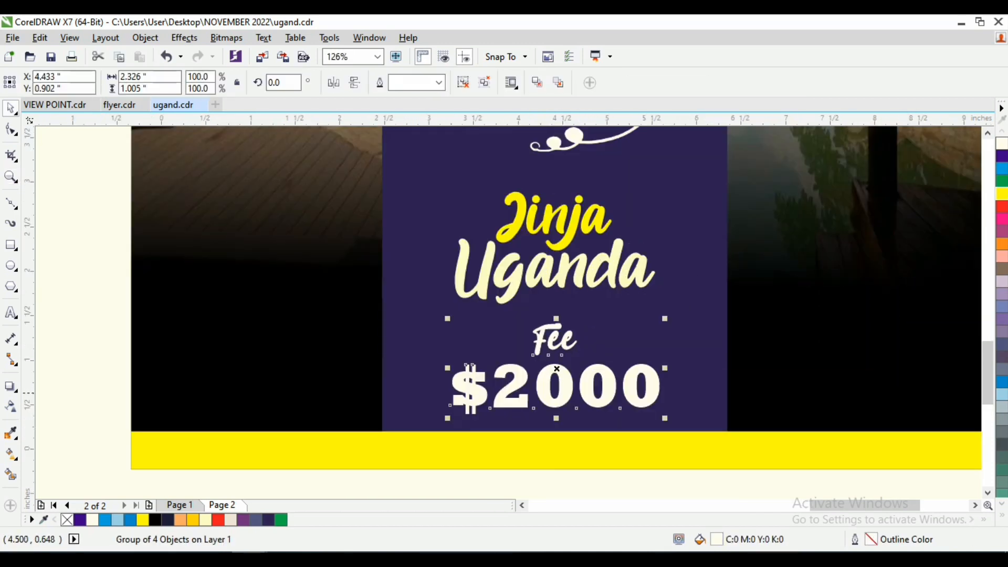
left_click(607, 390, "ctrl")
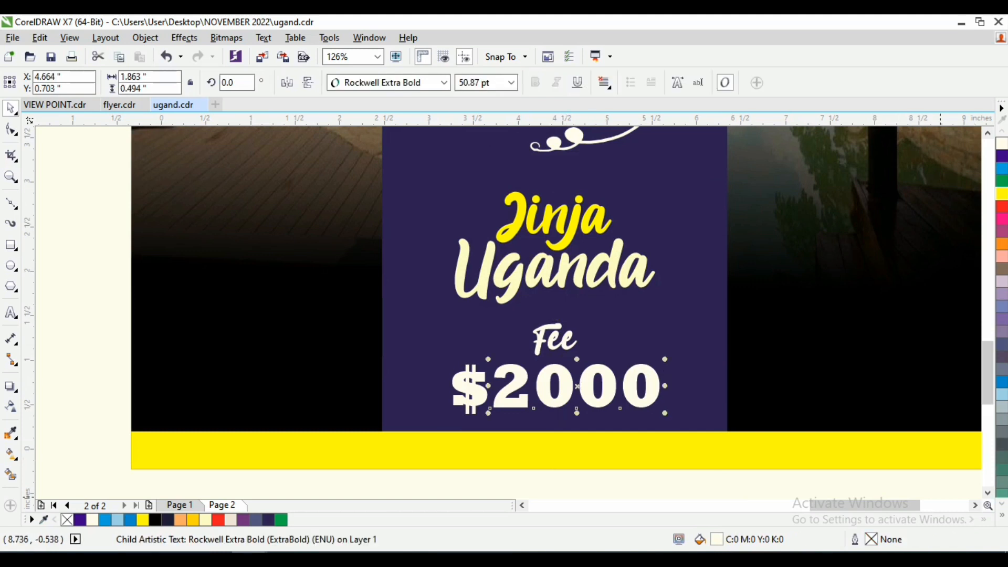
left_click(1002, 516)
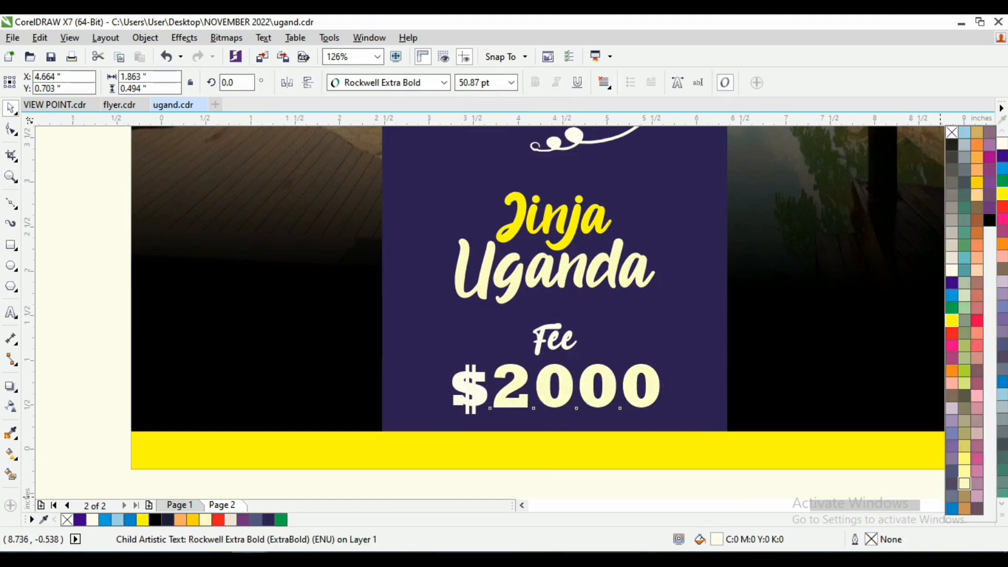
left_click(482, 393)
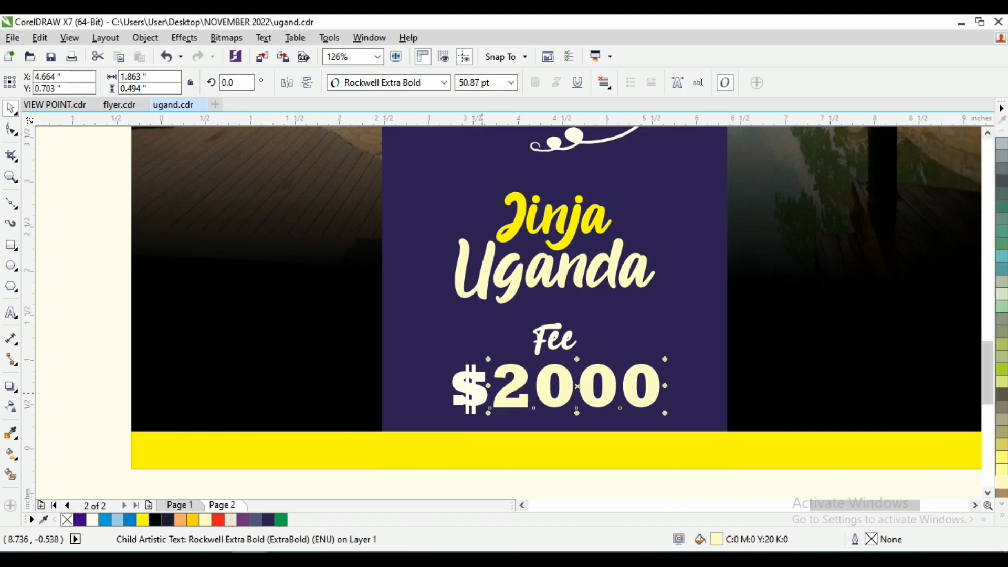
Step: Center the "Fee $2000" group horizontally on the purple panel
key("z")
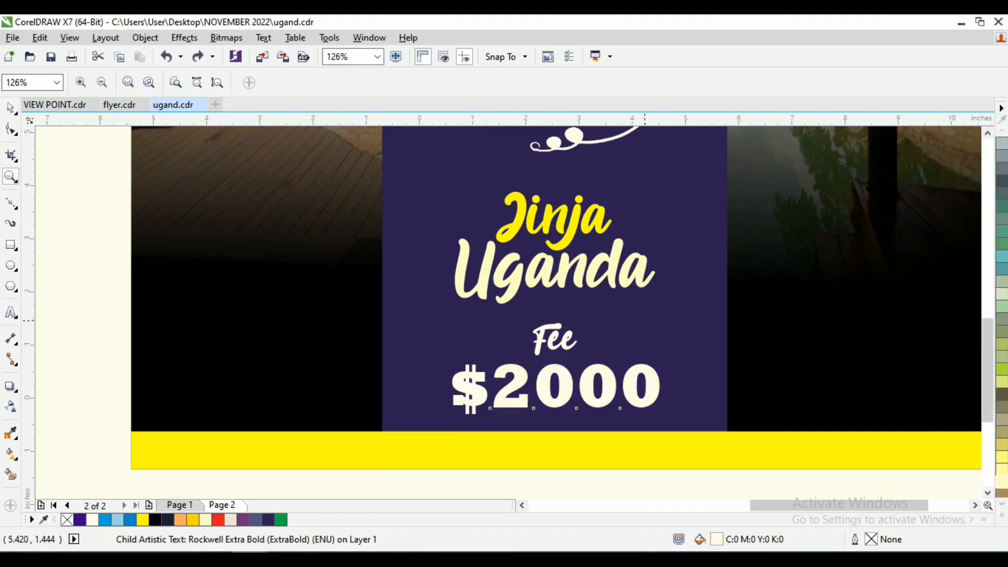
scroll(803, 322, "down", 1)
scroll(508, 314, "down", 2)
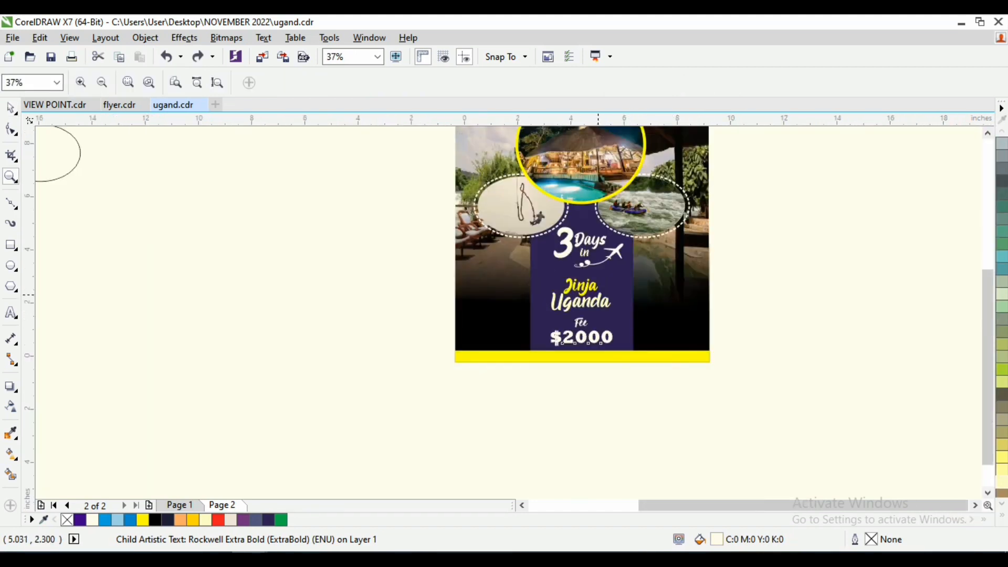
left_click_drag(582, 330, 623, 344)
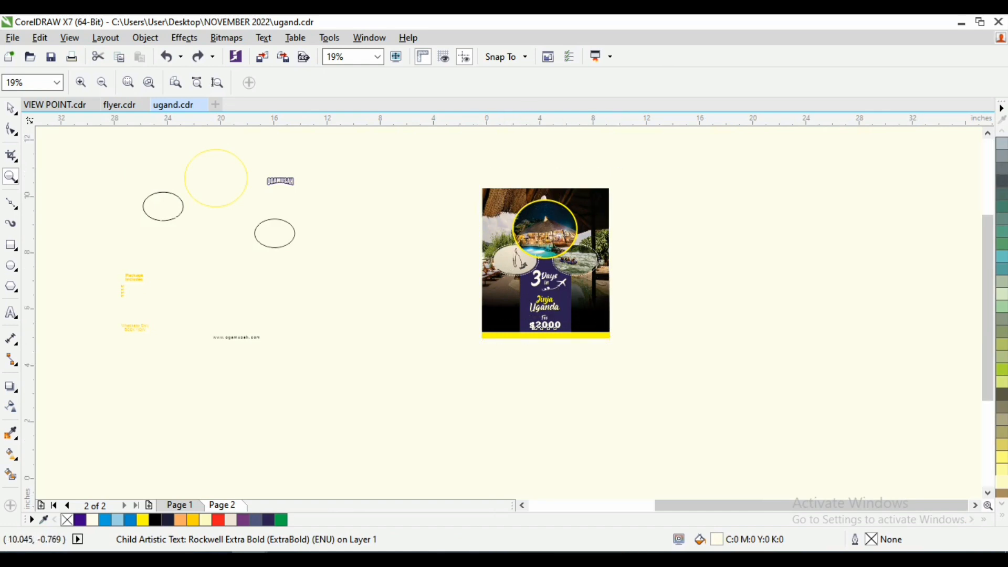
key("space")
left_click(720, 378)
scroll(512, 459, "up", 1)
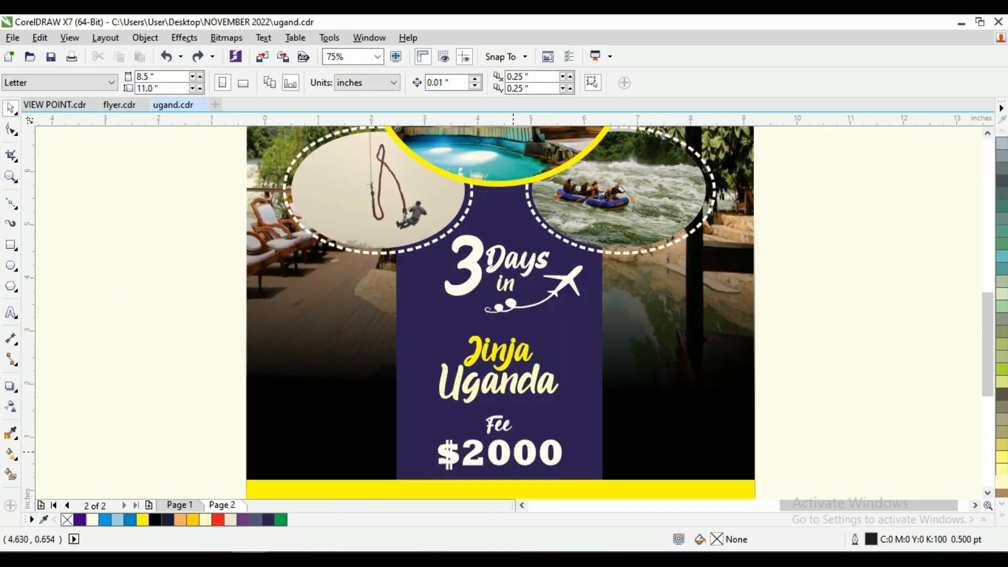
left_click(513, 453)
left_click(587, 407, "shift")
key("c")
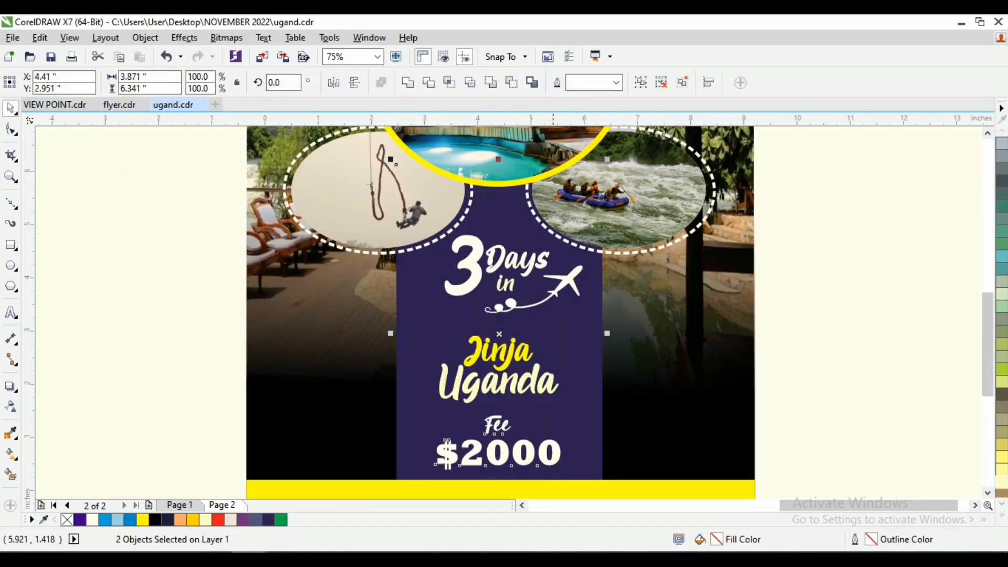
Step: Center the "Jinja" and "Uganda" texts horizontally on the purple panel
left_click(542, 393)
left_click(534, 351, "shift")
left_click(530, 353)
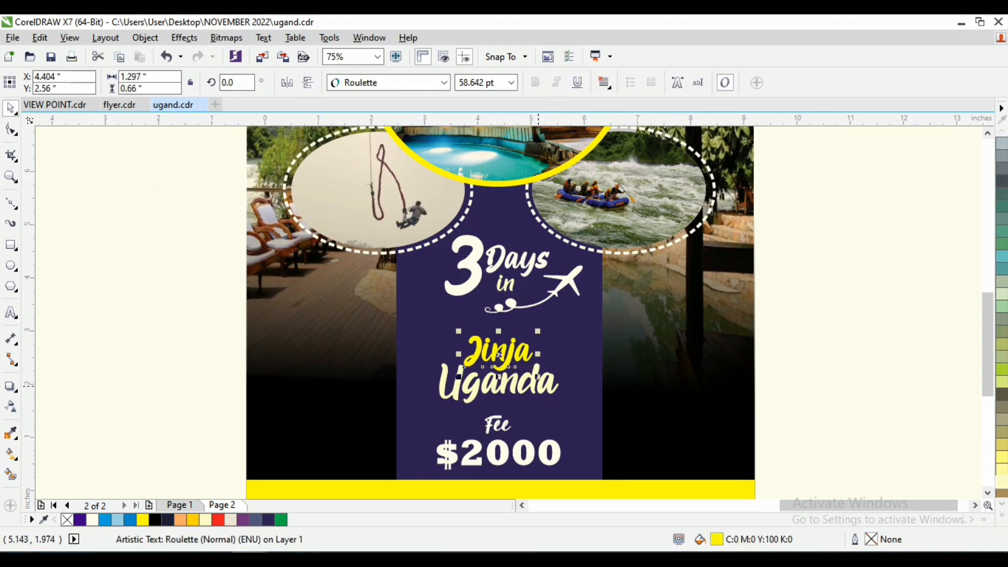
left_click(539, 385, "shift")
left_click(578, 367, "shift")
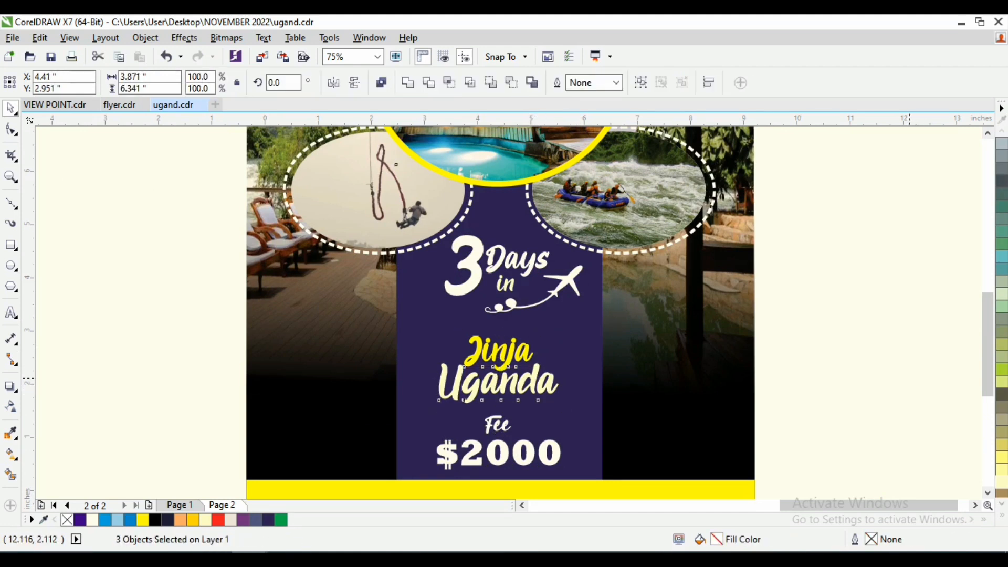
left_click(909, 378)
key("F3")
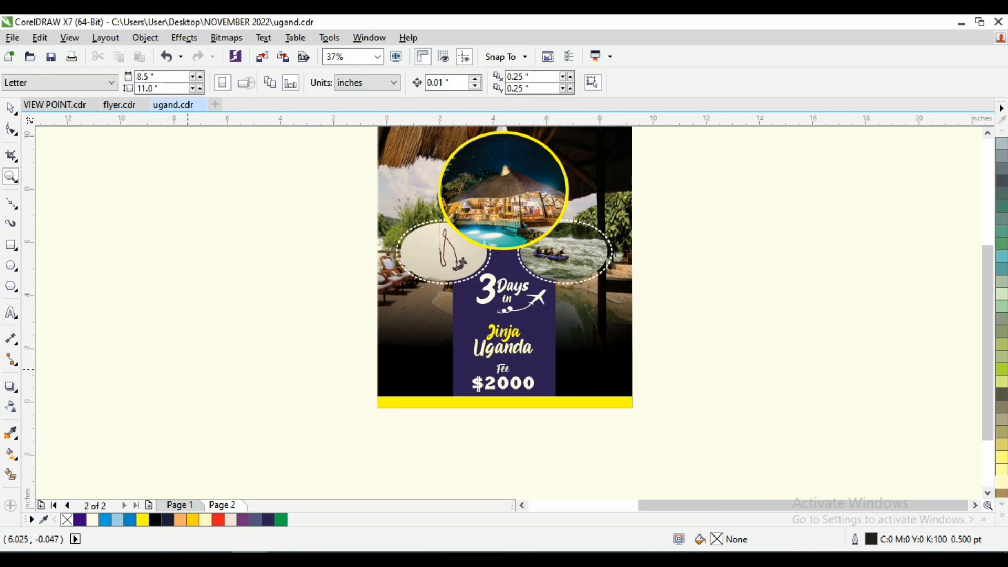
key("space")
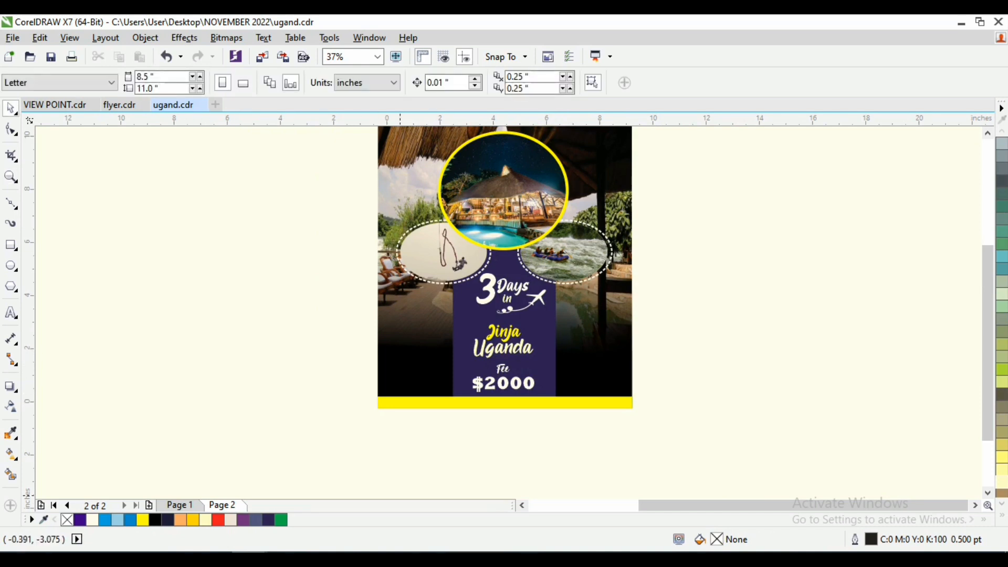
scroll(504, 310, "left", 3)
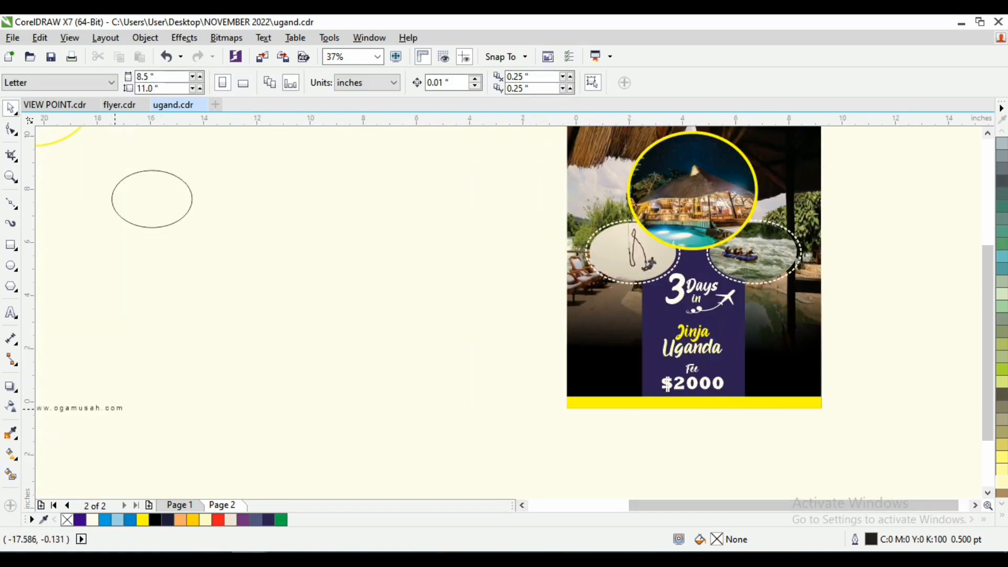
left_click_drag(79, 407, 712, 439)
key("z")
left_click_drag(523, 362, 833, 464)
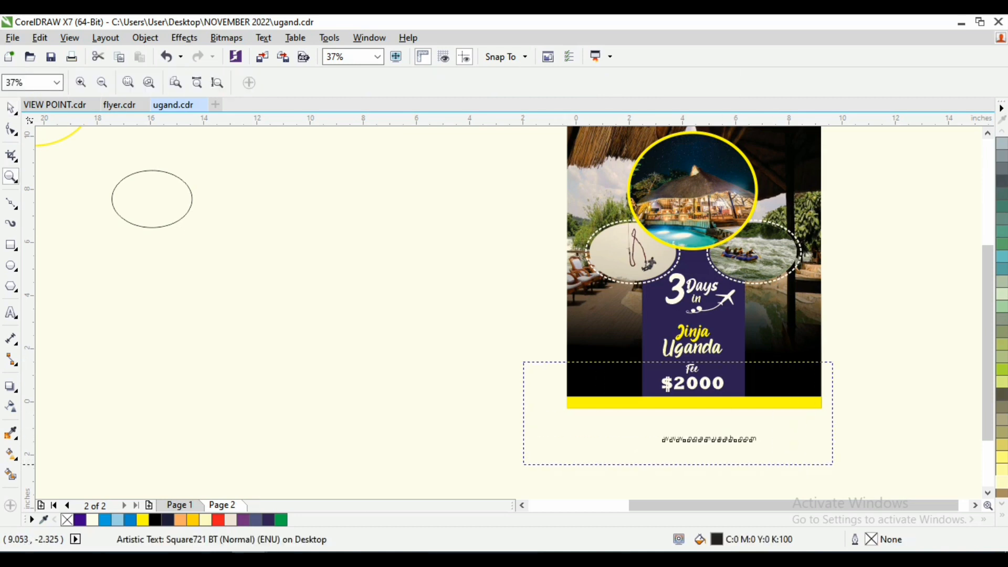
key("space")
Step: Place the website text on the yellow bottom strip, centered at about X 4.43 in, Y -0.01 in
key("Up")
key("Up")
key("Up")
key("Up")
key("Up")
key("Up")
key("Up")
key("Up")
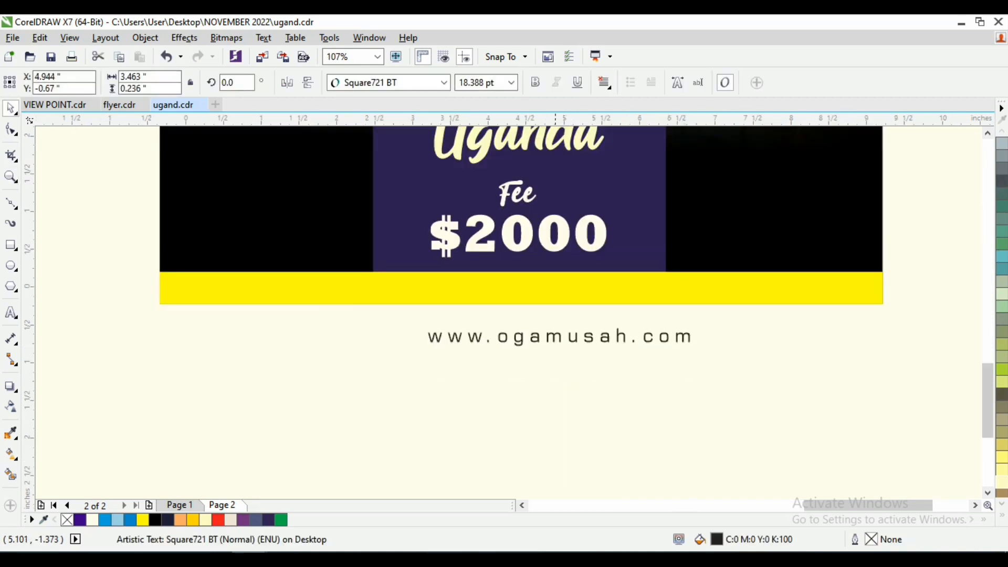
left_click_drag(560, 337, 522, 288)
left_click(684, 294, "shift")
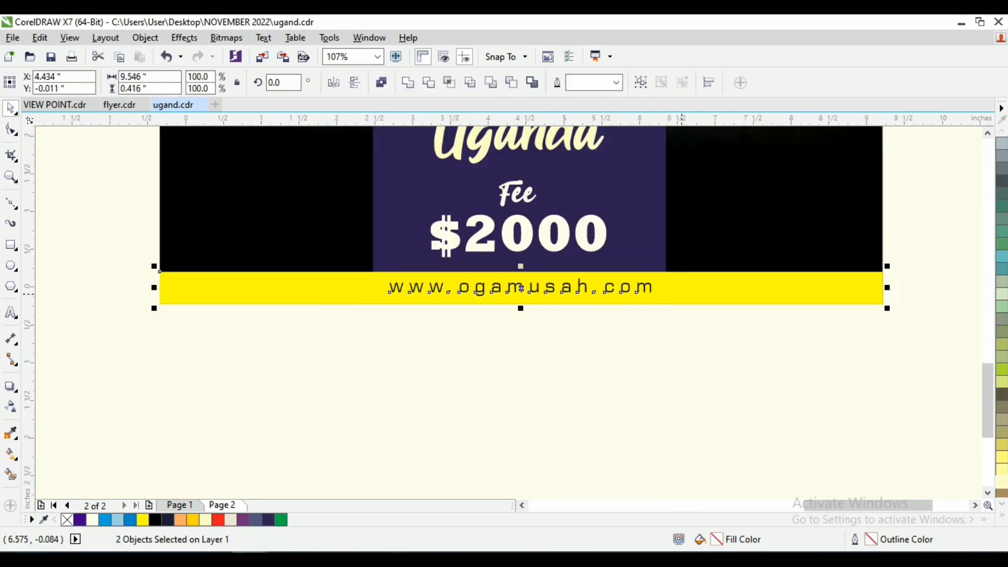
left_click(683, 296)
Step: Enlarge the website text slightly about its center and align it to the middle of the yellow strip
left_click(653, 287)
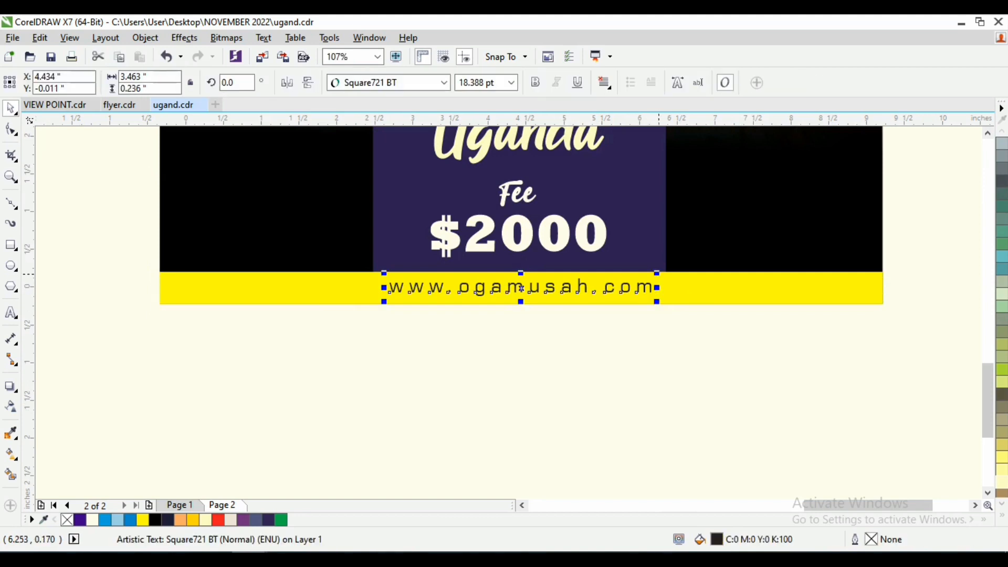
left_click_drag(657, 273, 678, 272)
left_click(723, 292, "shift")
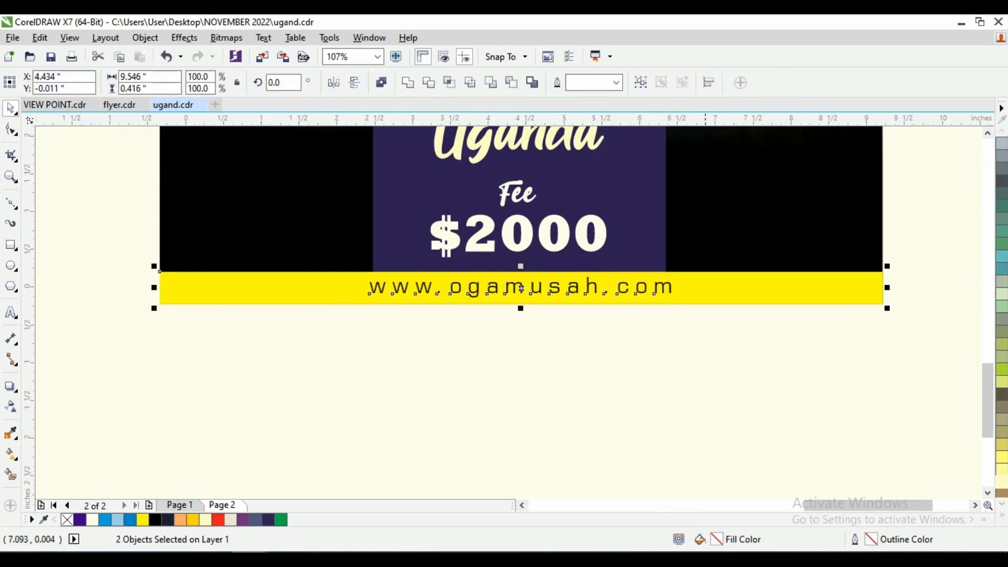
key("z")
right_click(578, 239)
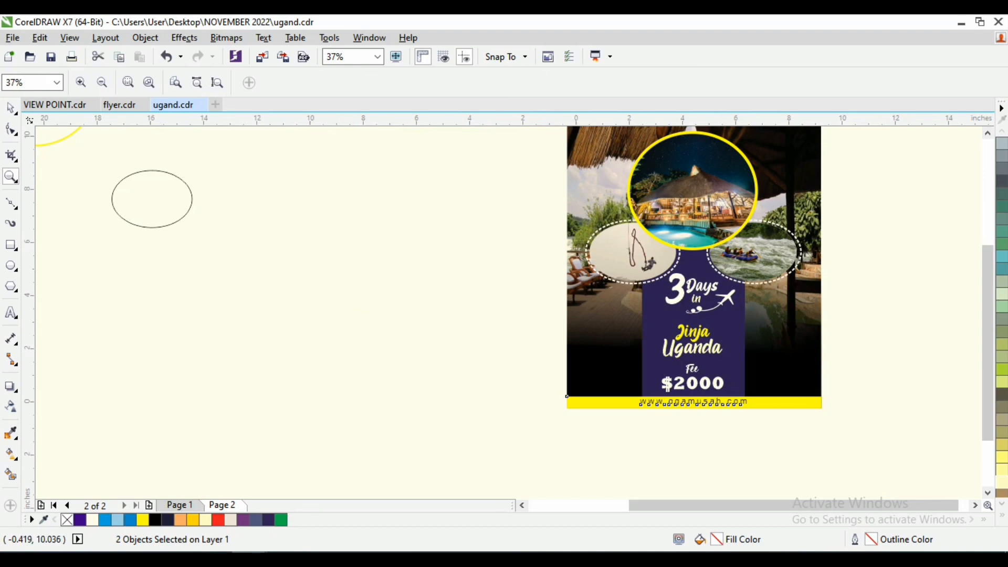
left_click(217, 82)
key("space")
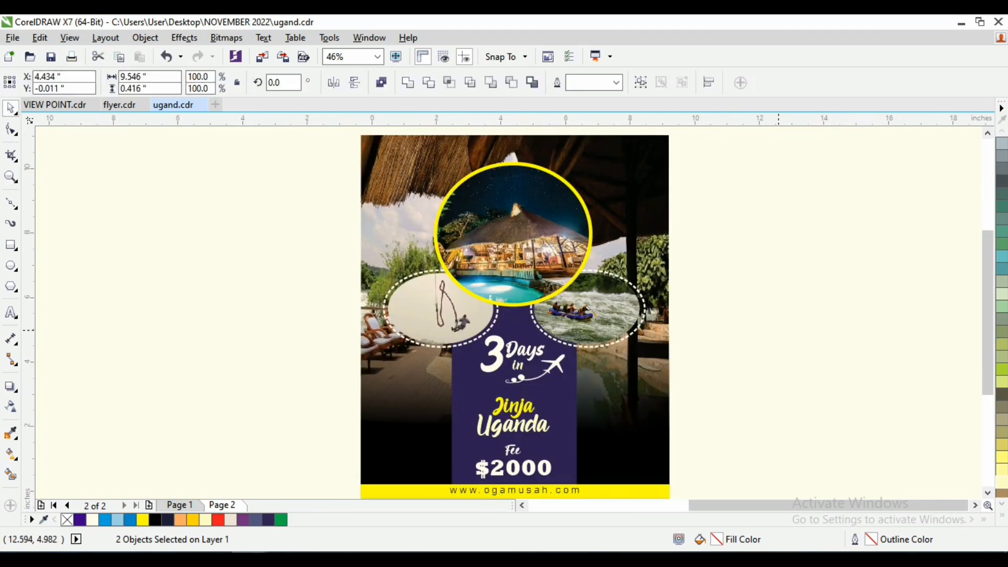
left_click(788, 328)
Step: Shrink the "3 Days in" texts and airplane together to about 2.29 × 1.29 in, at about X 4.63 in, Y 3.98 in
left_click_drag(470, 369, 470, 394)
left_click_drag(519, 364, 523, 366)
scroll(543, 377, "up", 1)
left_click_drag(596, 409, 586, 403)
left_click_drag(501, 355, 497, 347)
Step: Move the "OGAMUSAH LOGISTICS" logo onto the flyer's top-right corner, at about X 7.68 in, Y 10.06 in
scroll(511, 312, "down", 2)
key("space")
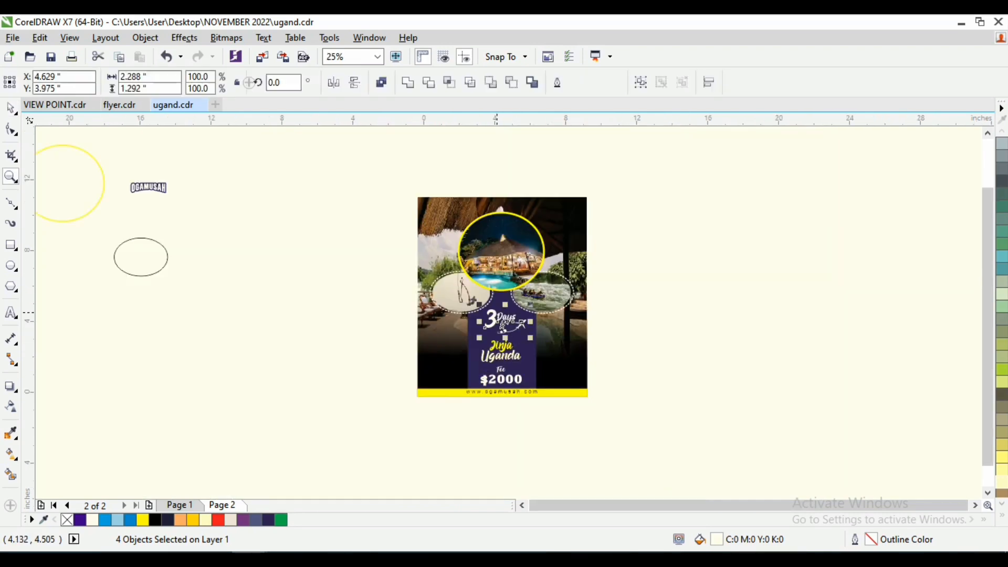
left_click_drag(228, 220, 525, 213)
key("space")
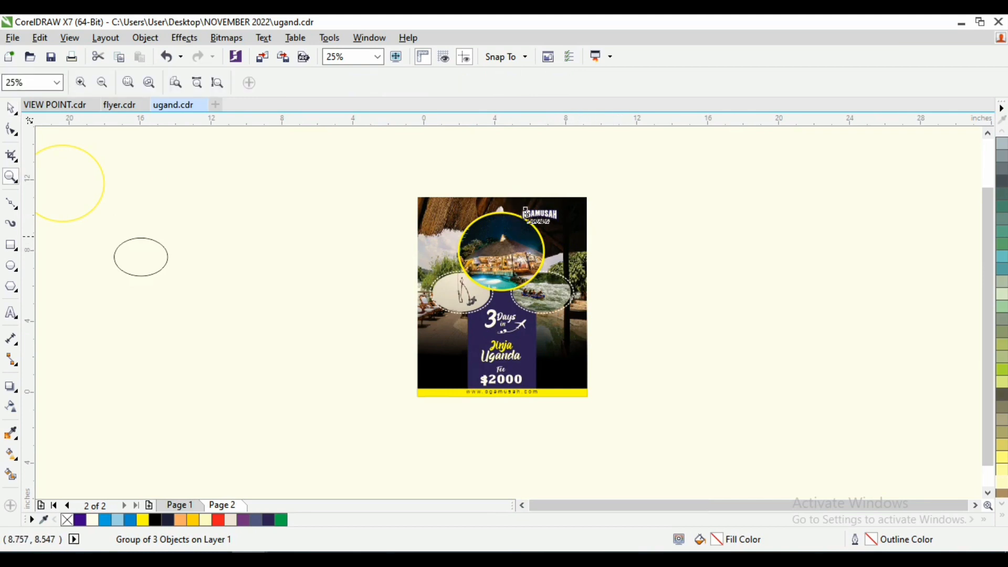
left_click_drag(605, 259, 612, 261)
key("space")
left_click_drag(463, 299, 550, 302)
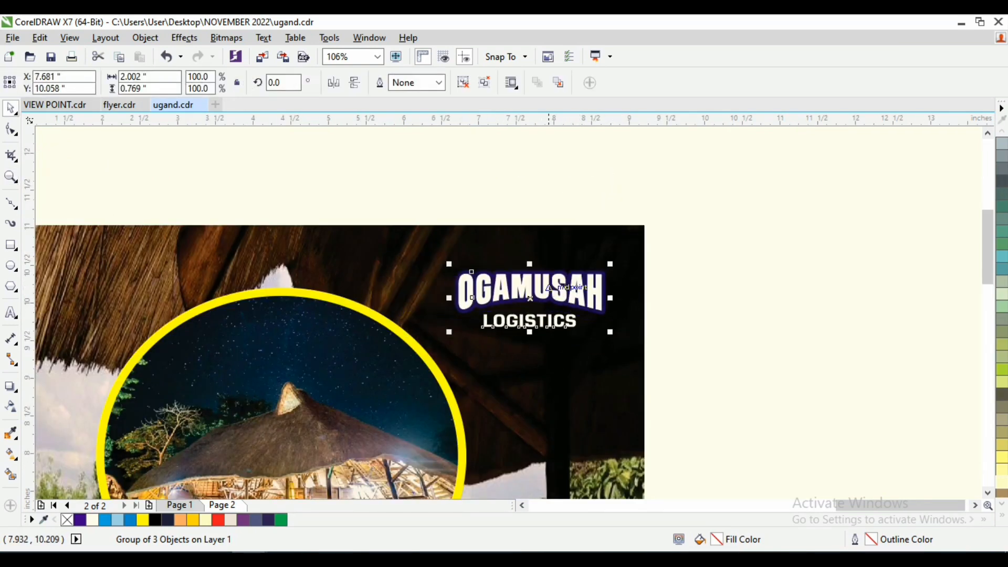
Step: Shrink the yellow-ringed lodge photo to about 4.56 × 4.15 in
key("space")
right_click(501, 342)
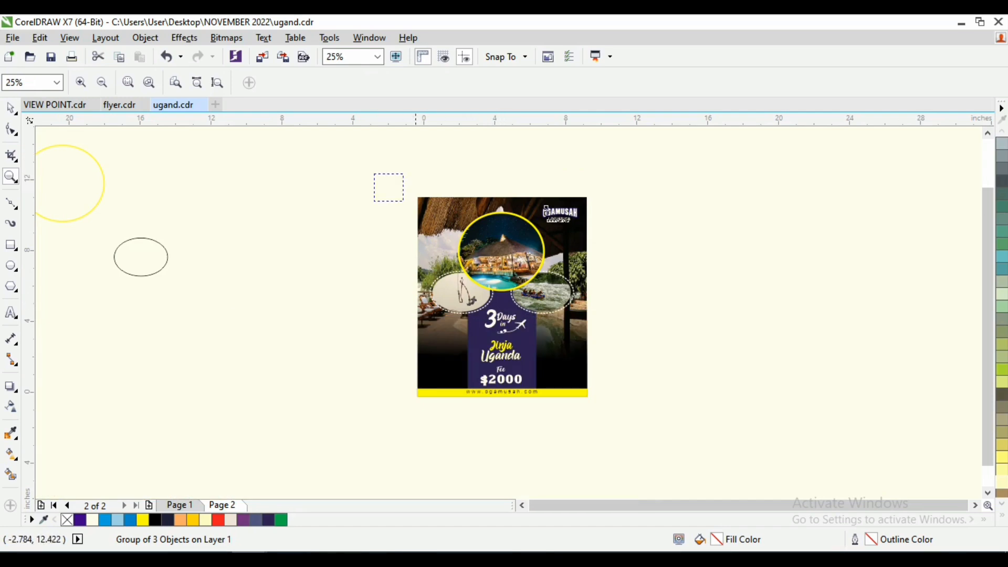
left_click_drag(403, 201, 650, 350)
key("space")
left_click(538, 287)
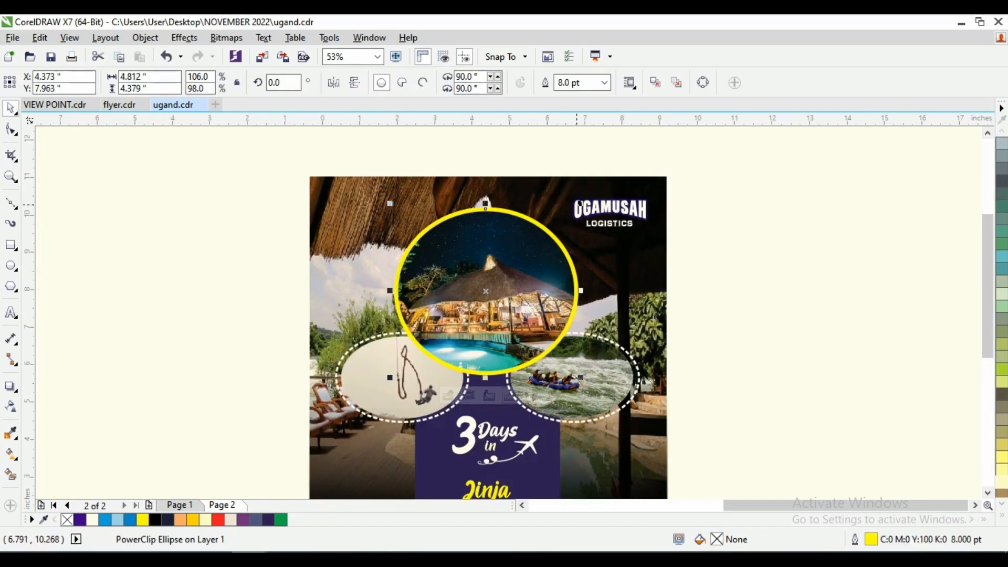
left_click_drag(578, 209, 569, 218)
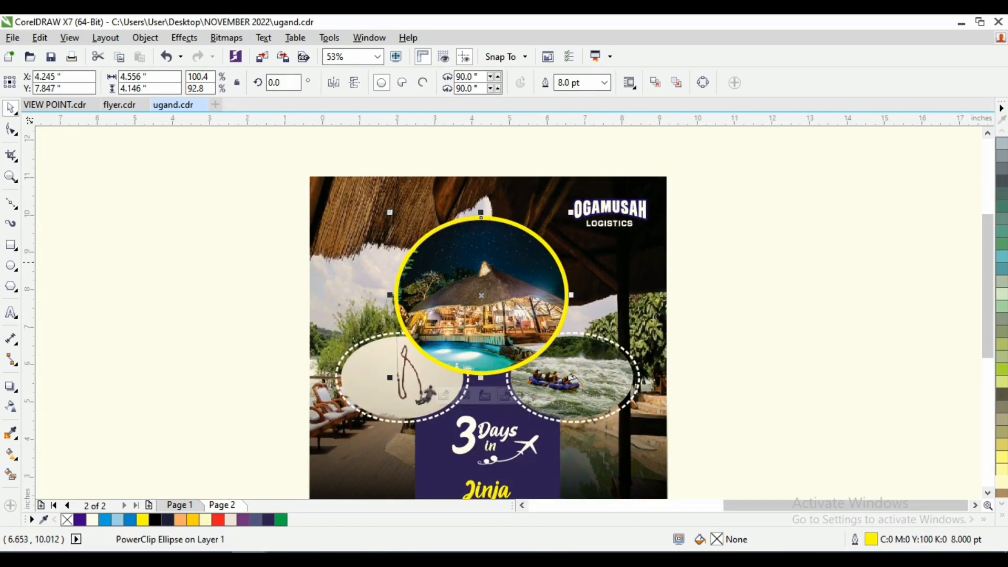
Step: Move the yellow-ringed lodge photo right and down to about X 4.34 in, Y 7.55 in
double_click(488, 278)
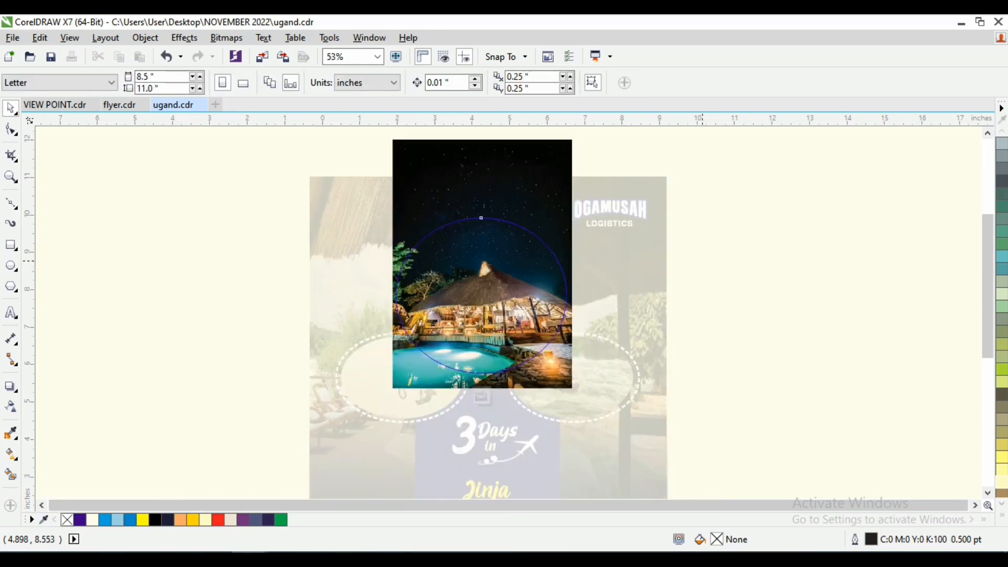
left_click(488, 278, "ctrl")
left_click_drag(492, 280, 497, 284)
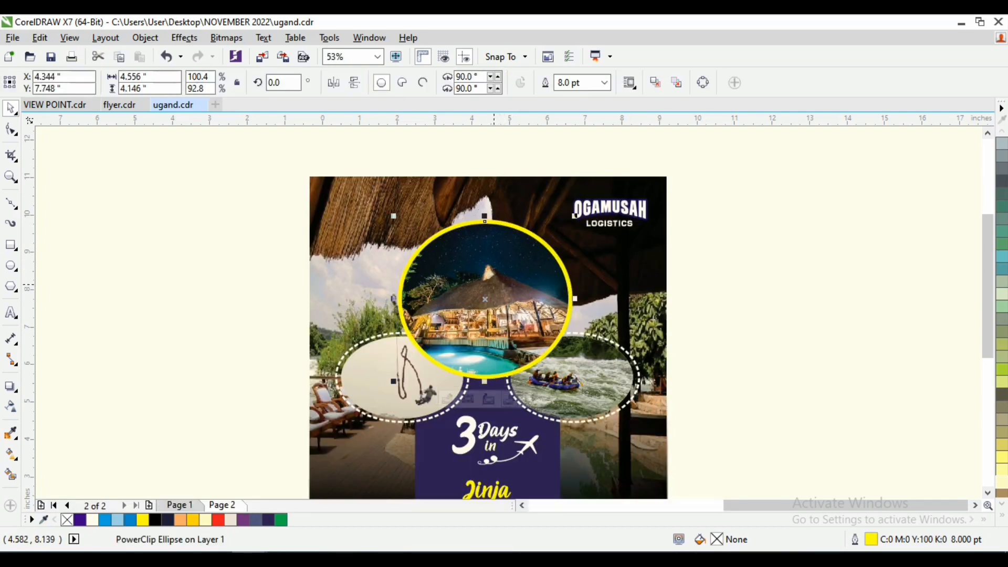
key("Down")
key("Down")
key("Down")
key("Down")
key("Down")
key("Down")
key("Down")
key("Down")
key("Down")
key("Down")
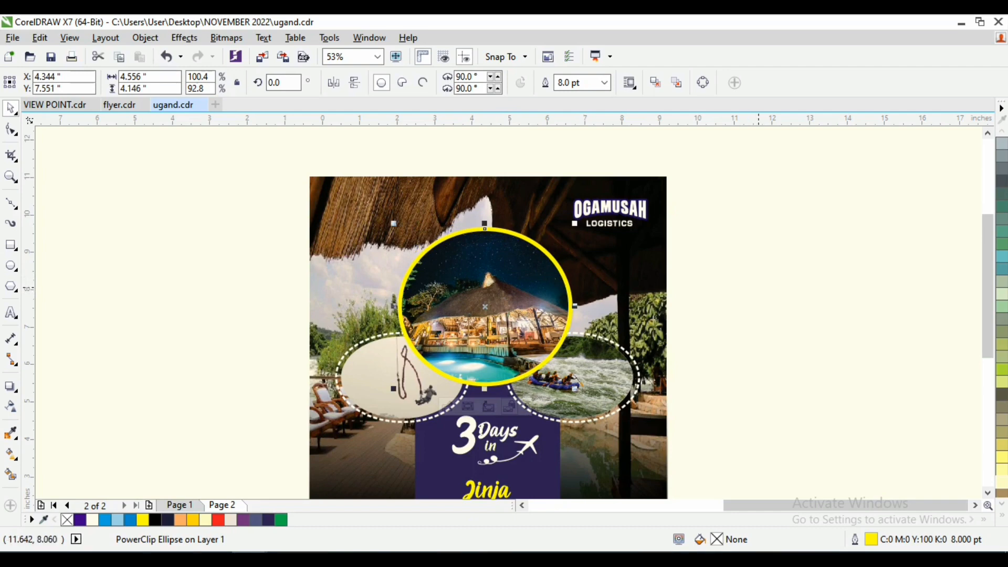
key("Escape")
Step: Move the "Package Includes" and "Whatsapp Only BOOK NOW" text groups together from far left of the page to just right of the flyer
key("F3")
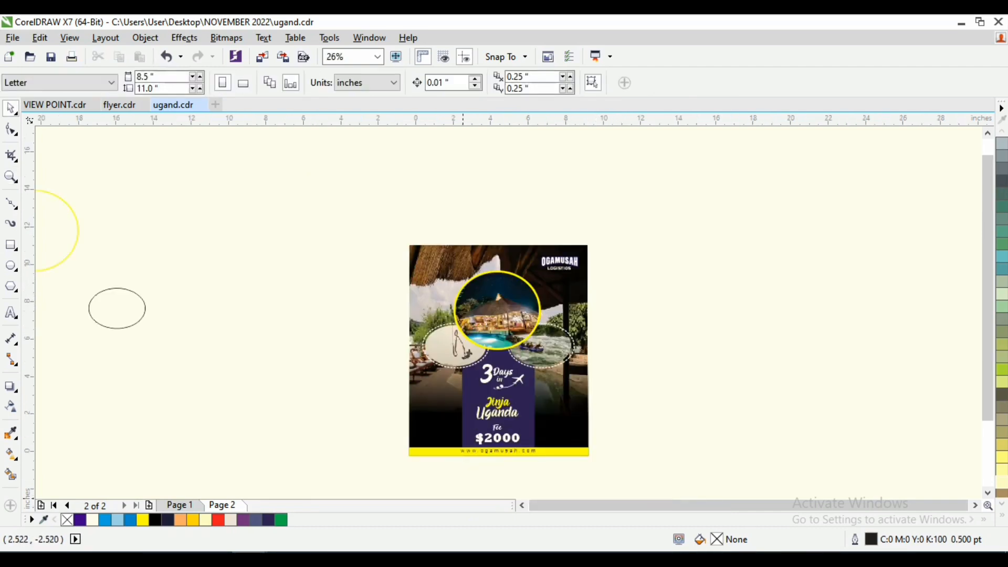
left_click(522, 506)
left_click(522, 506)
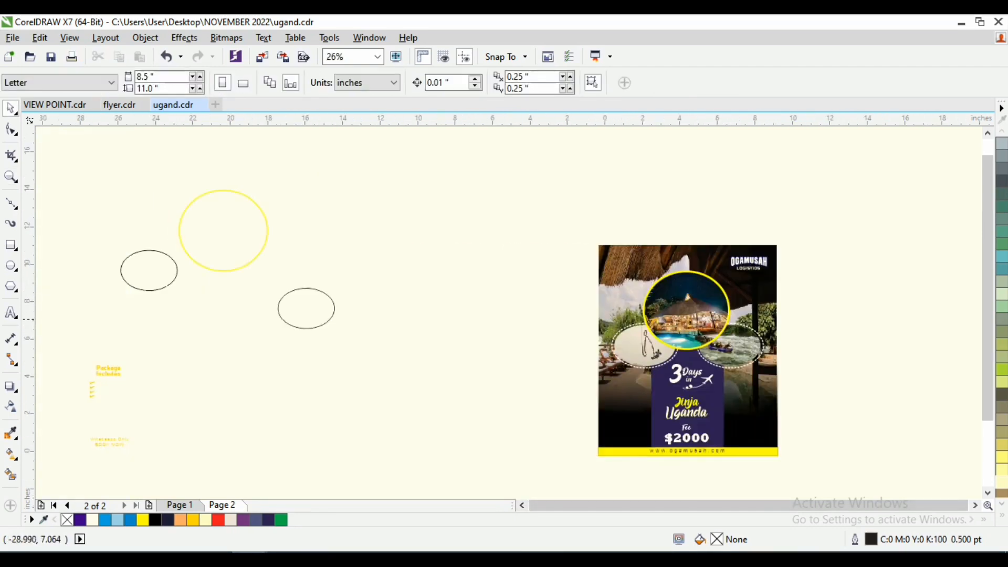
left_click_drag(185, 464, 184, 464)
left_click_drag(108, 407, 810, 368)
key("z")
left_click_drag(560, 269, 833, 468)
key("space")
left_click(838, 392)
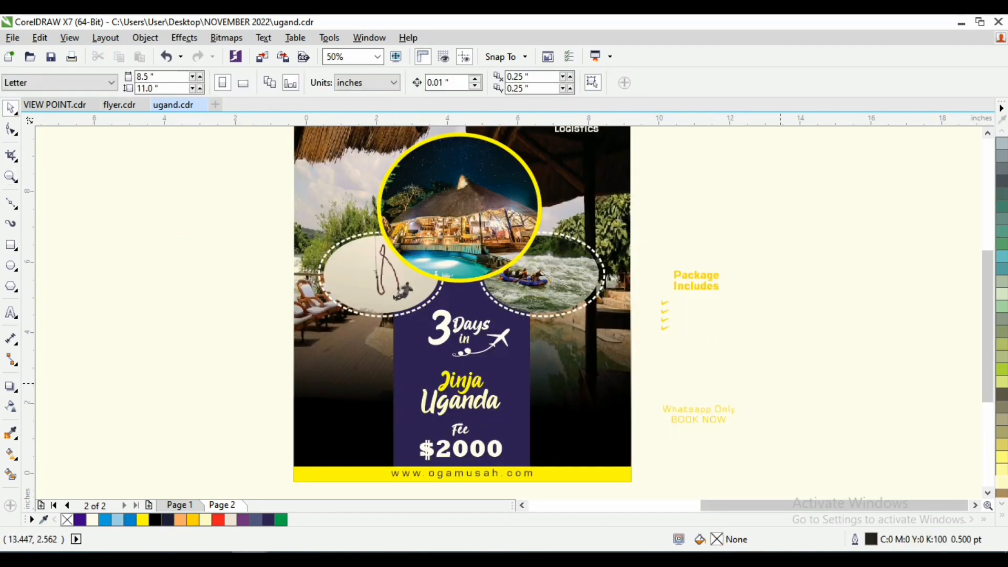
Step: Place the "Whatsapp Only BOOK NOW" contact group in the black area right of the purple panel, at about X 7.69 in, Y 1.06 in
left_click_drag(696, 425, 654, 456)
left_click_drag(694, 415, 572, 431)
key("z")
left_click_drag(628, 416, 507, 480)
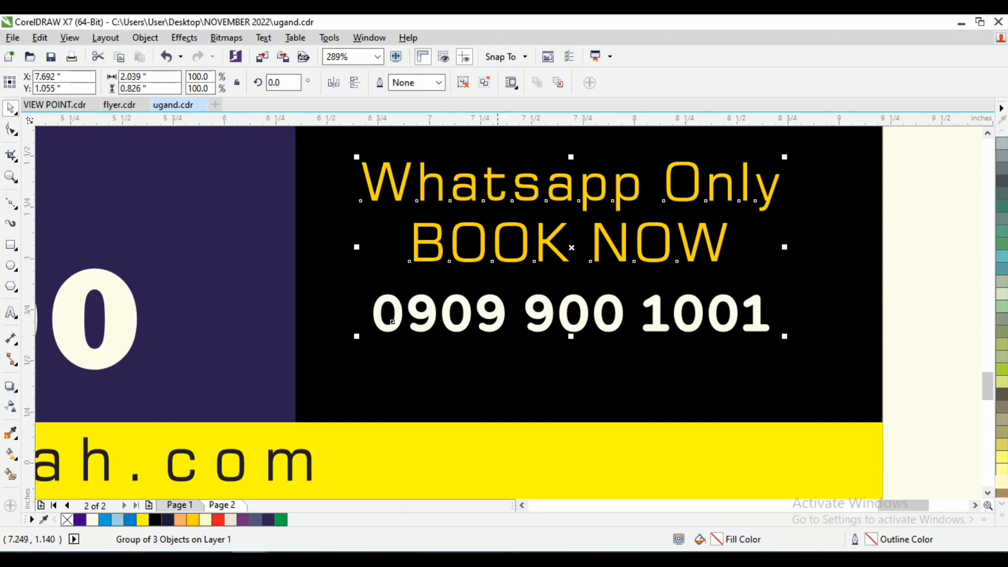
key("F3")
key("F3")
Step: Place the "Package Includes" list group in the black area left of the purple panel
left_click_drag(574, 231, 814, 461)
left_click_drag(660, 390, 650, 404)
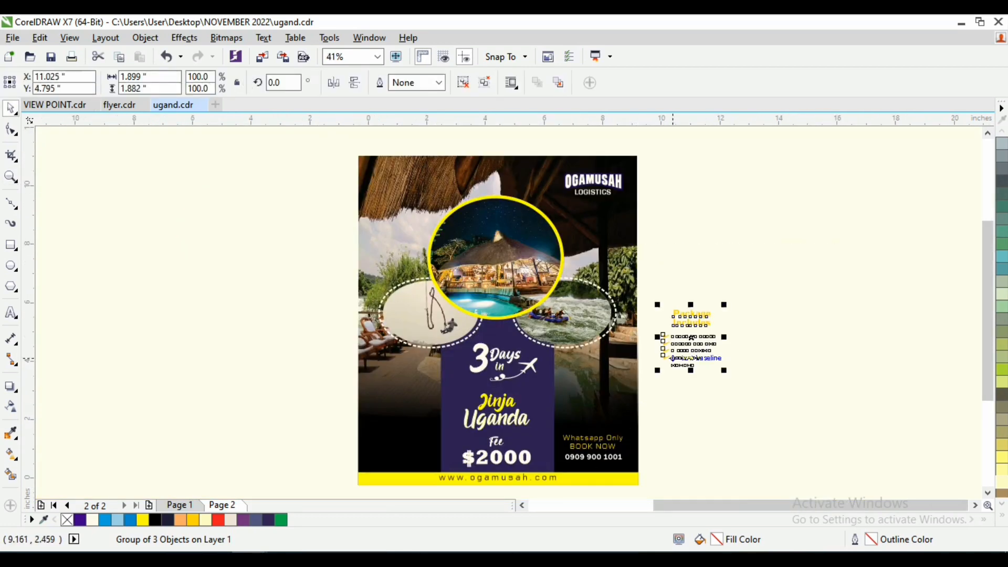
left_click_drag(690, 343, 401, 437)
Step: Align the bottom edge of the "Whatsapp Only BOOK NOW" group with that of the "Package Includes" group
key("z")
left_click_drag(623, 468, 686, 484)
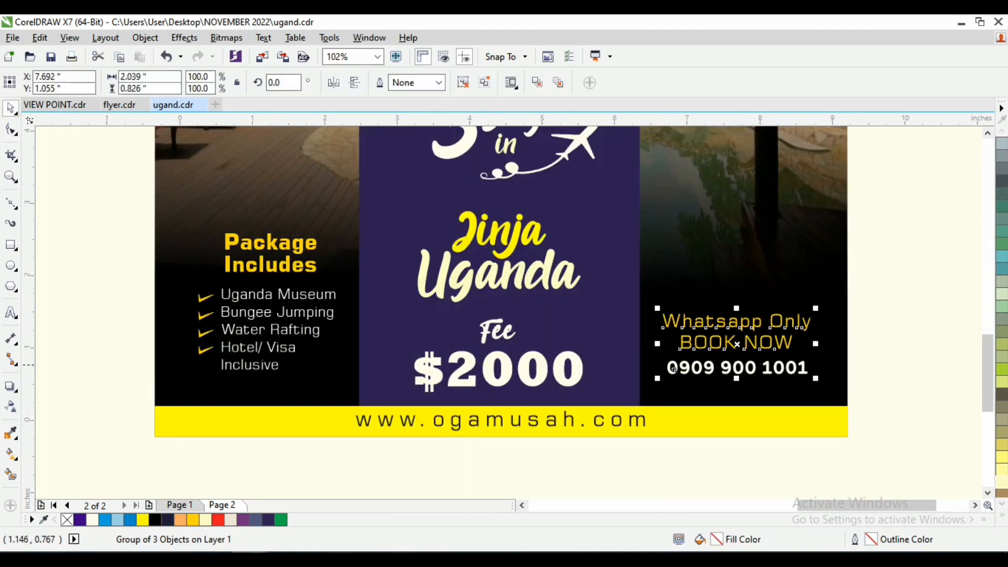
left_click(256, 366, "shift")
key("b")
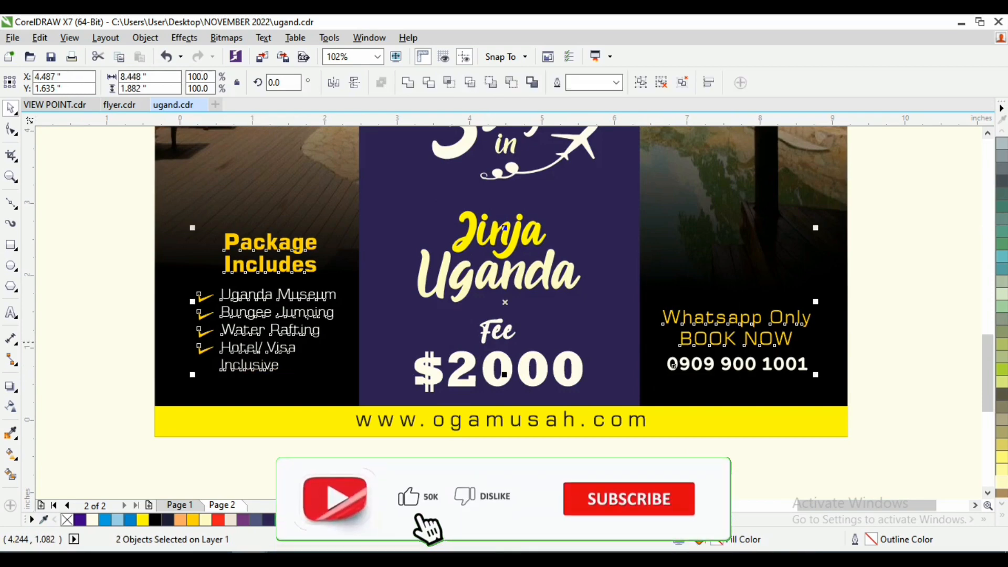